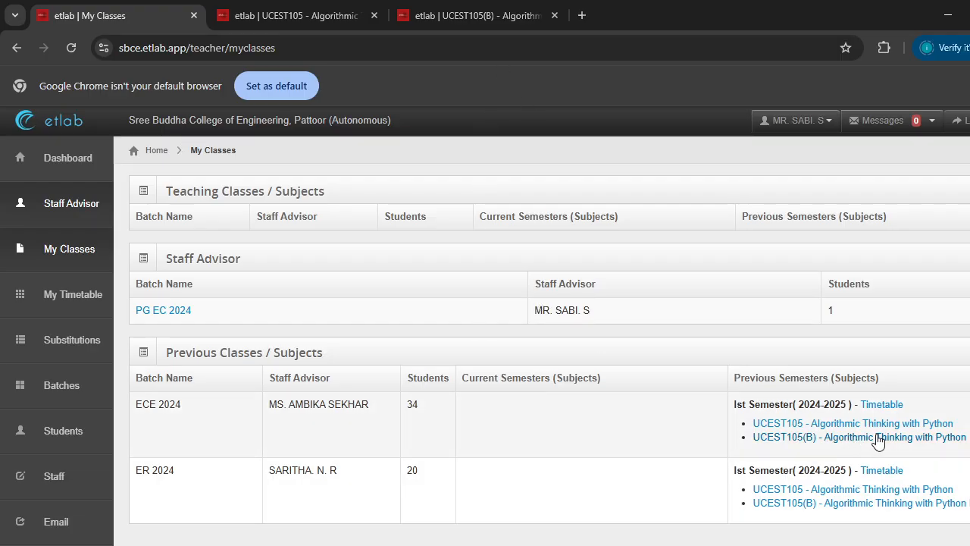
- Open the Lab Evaluation page of the UCEST105(B) Algorithmic Thinking with Python subject for ECE 2024
left_click(481, 17)
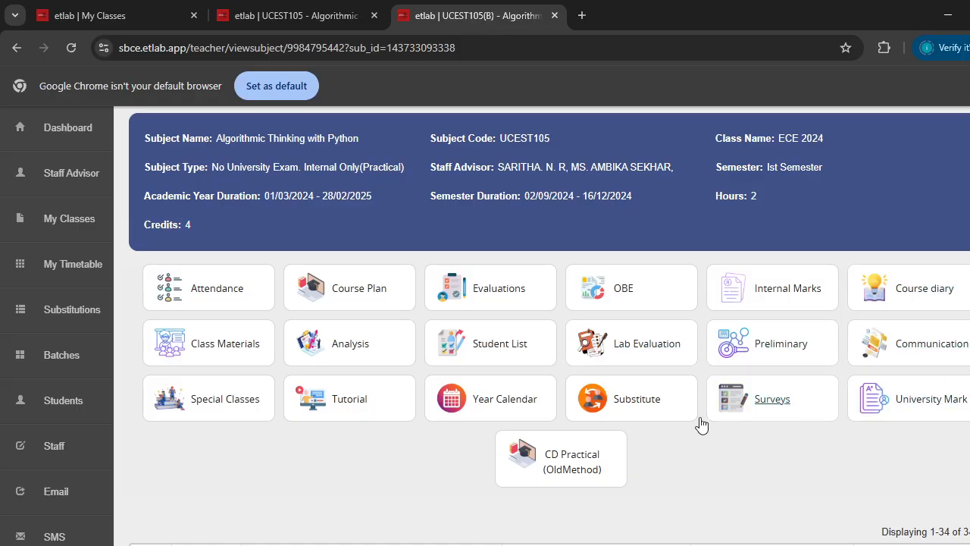
left_click(639, 347)
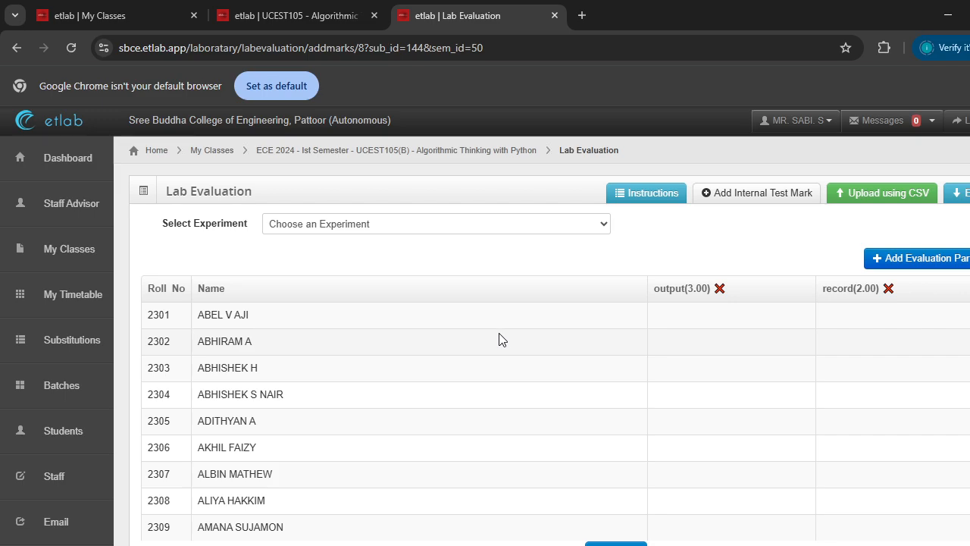
- Examine the student mark list, the output and record parameters, and the CO Based option on the Lab Evaluation page
scroll(504, 318, "down", 9)
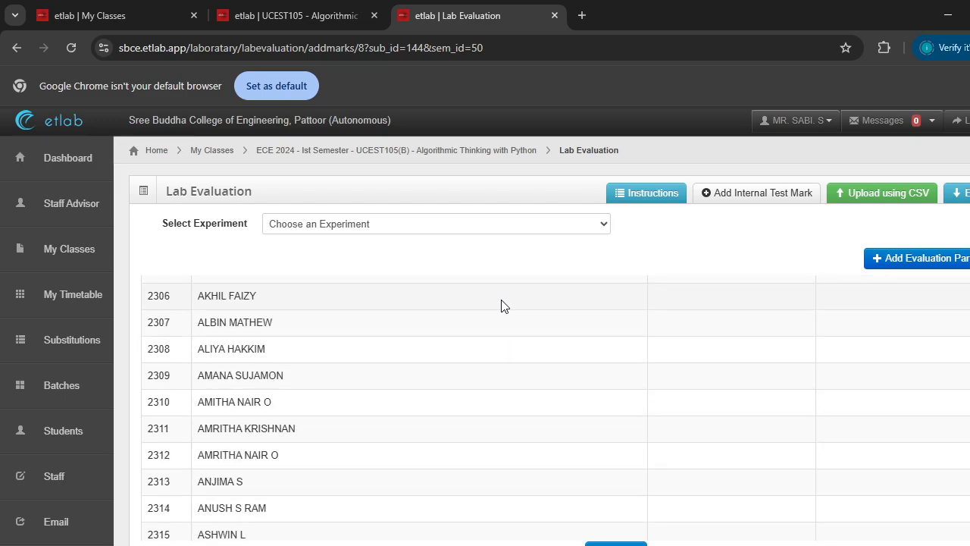
scroll(592, 398, "down", 2)
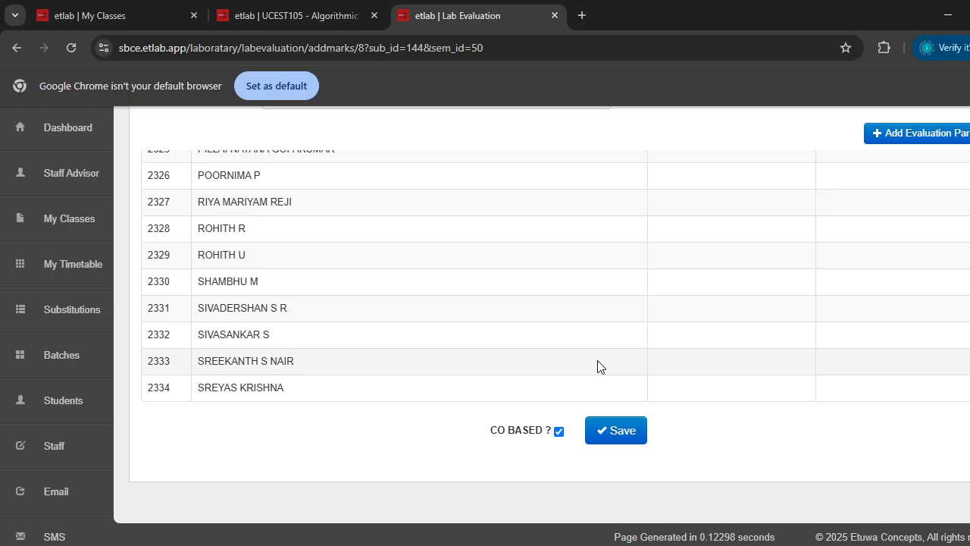
scroll(598, 366, "up", 7)
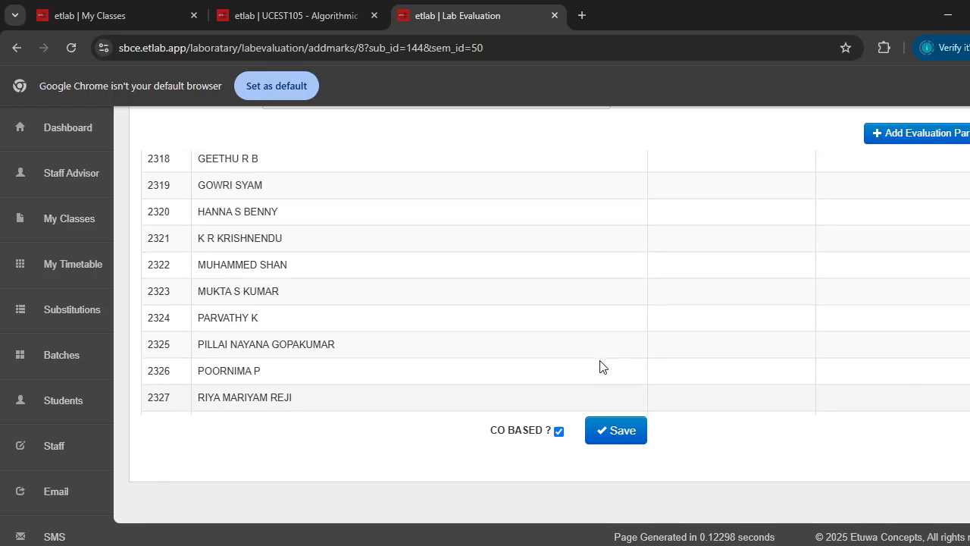
scroll(599, 367, "up", 3)
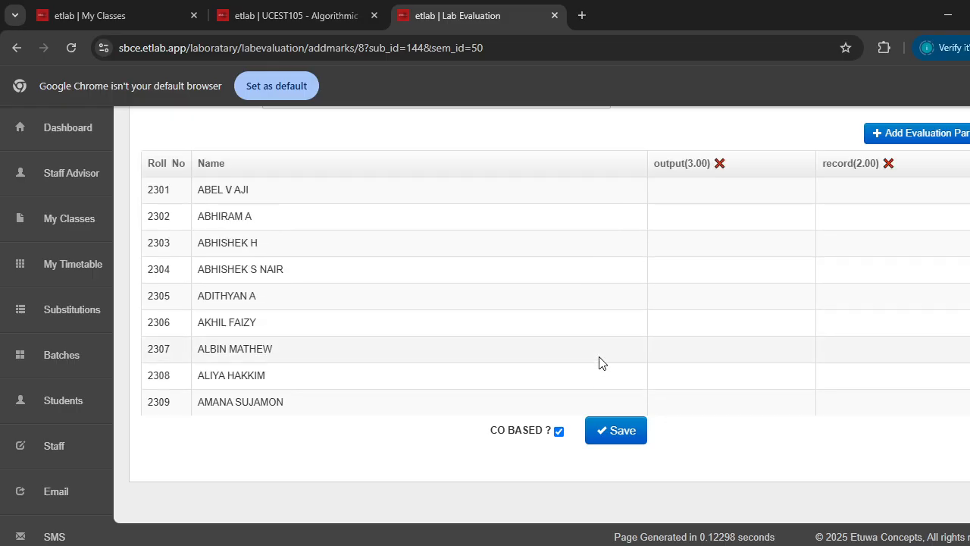
left_click(561, 431)
scroll(560, 425, "up", 2)
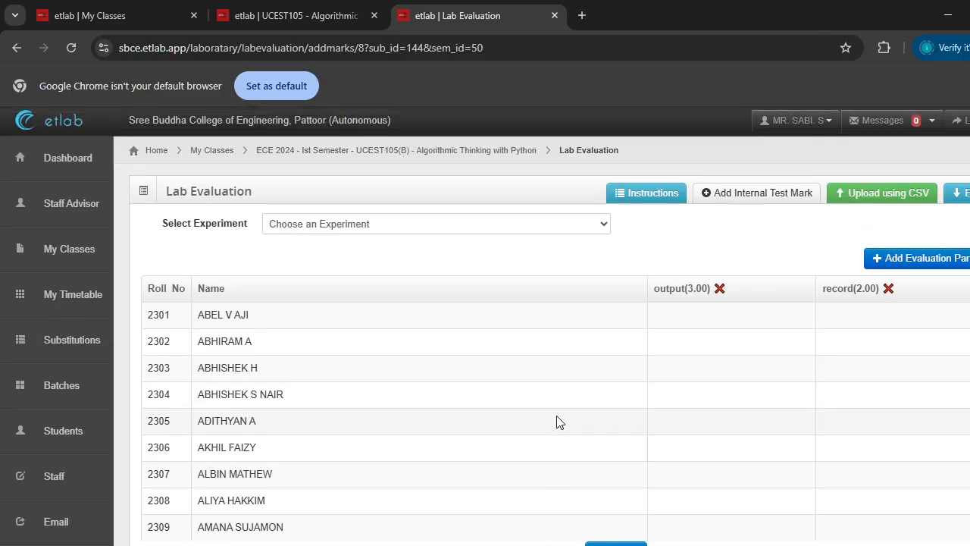
scroll(557, 422, "down", 8)
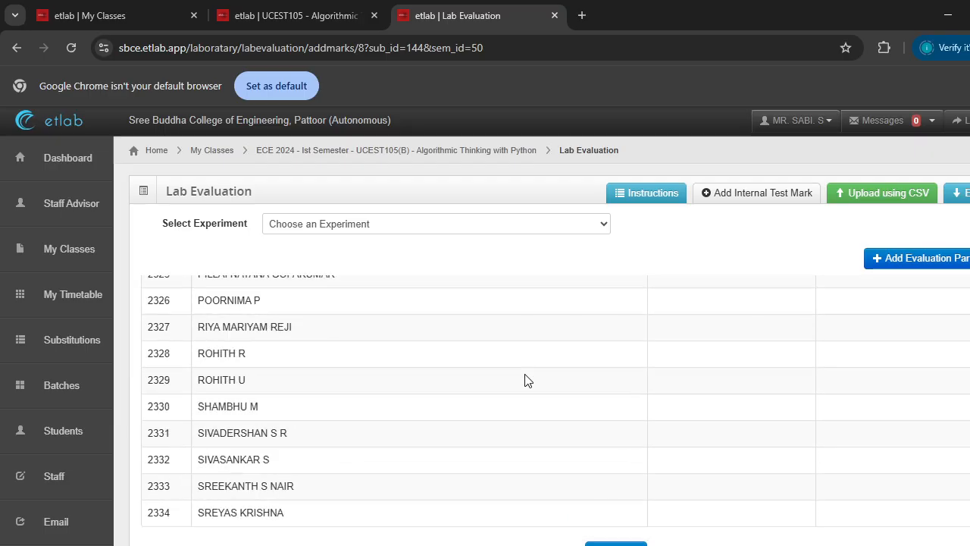
scroll(527, 372, "down", 2)
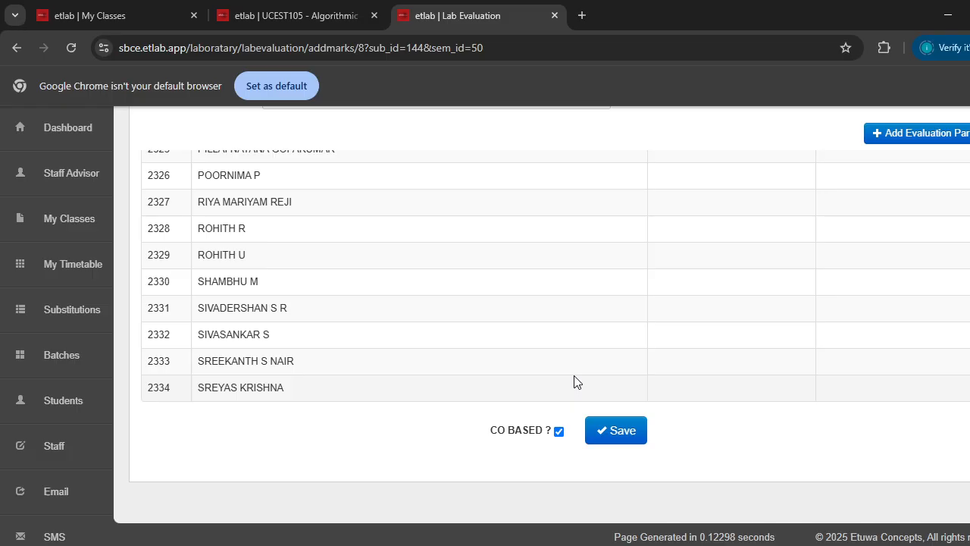
scroll(637, 456, "up", 2)
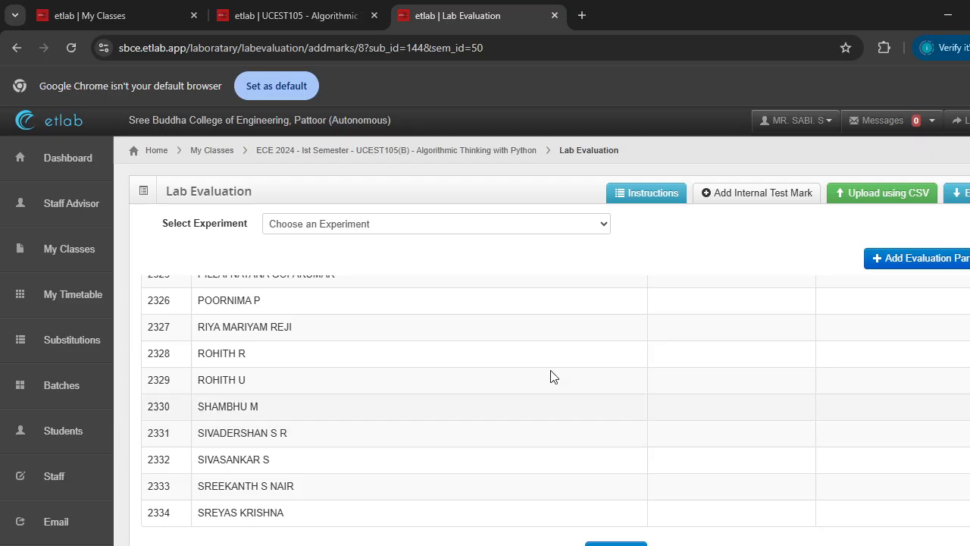
- Return to the UCEST105(B) subject page and open its OBE evaluations to see the listed experiments
left_click(436, 151)
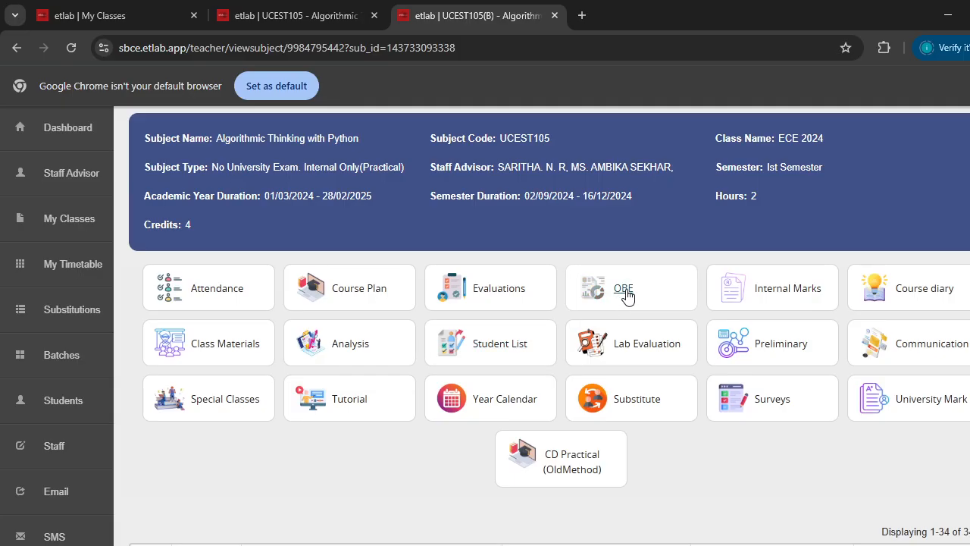
left_click(624, 291)
scroll(626, 297, "down", 4)
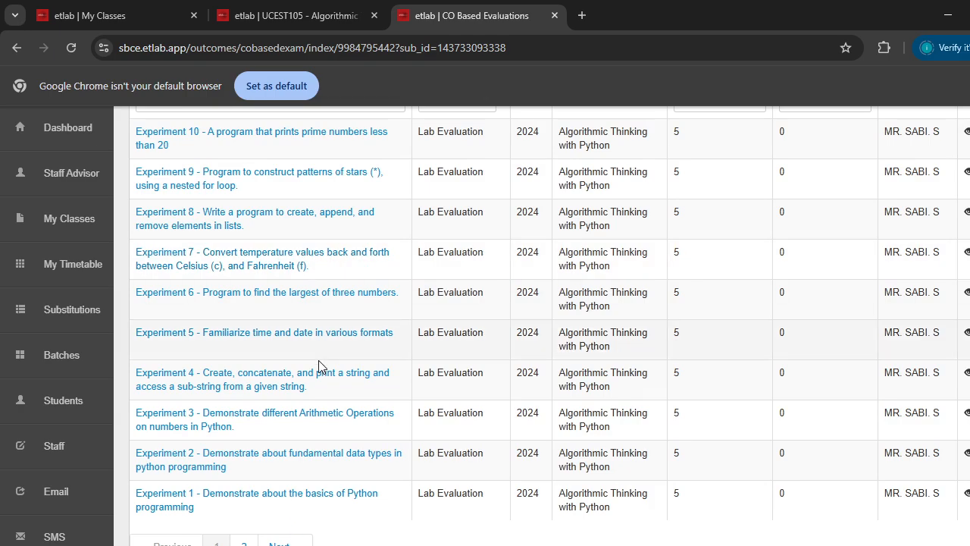
scroll(323, 451, "down", 1)
scroll(318, 394, "up", 2)
scroll(319, 394, "down", 2)
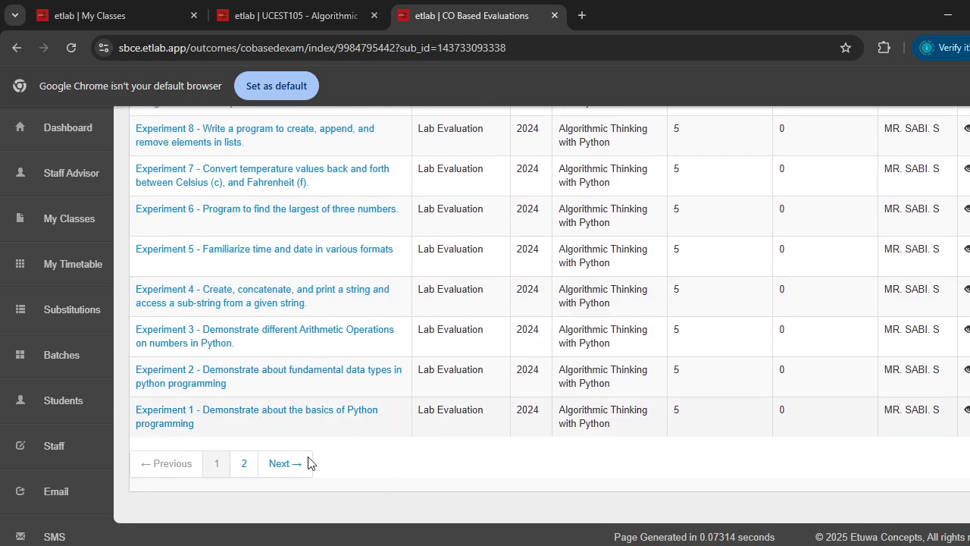
- Check the second page of the CO Based Evaluations list and return to the first page
left_click(278, 462)
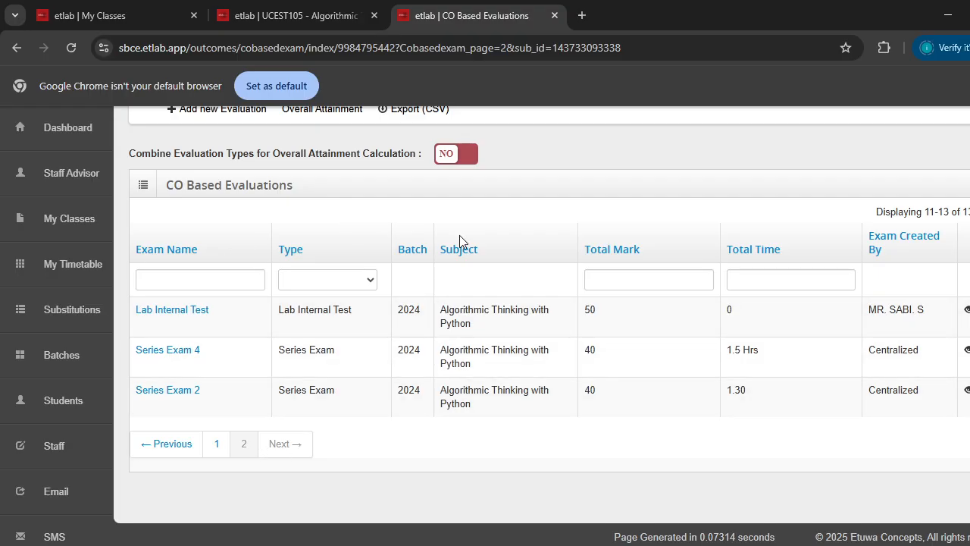
scroll(463, 262, "up", 1)
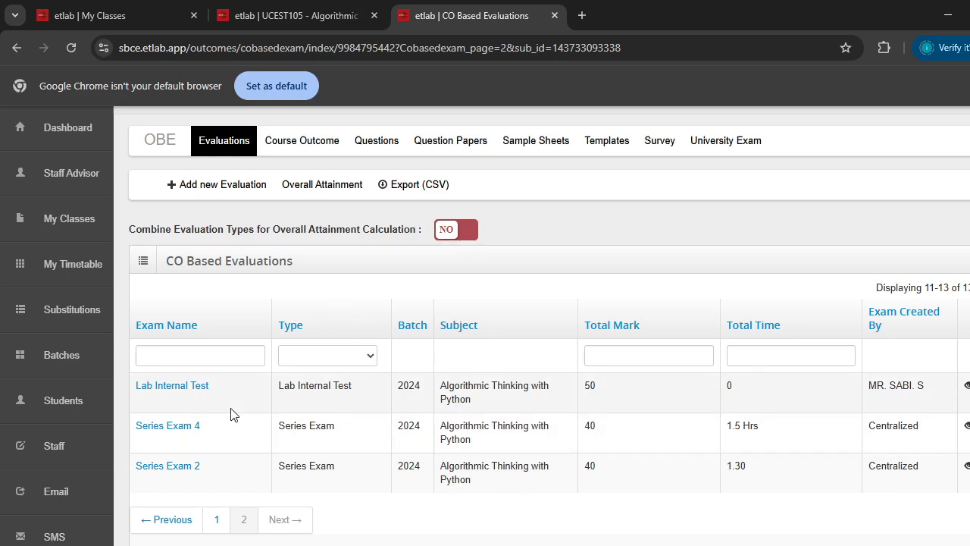
left_click(216, 520)
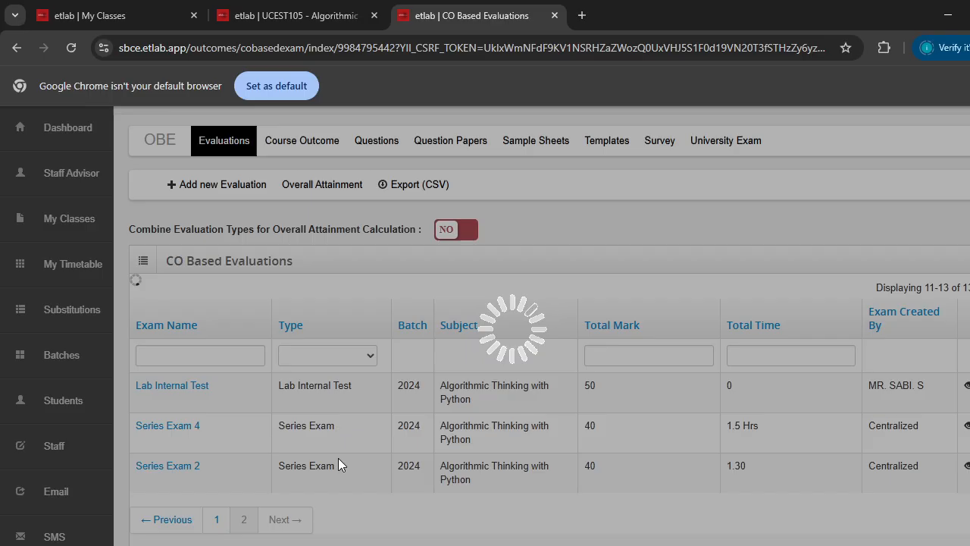
scroll(486, 384, "down", 1)
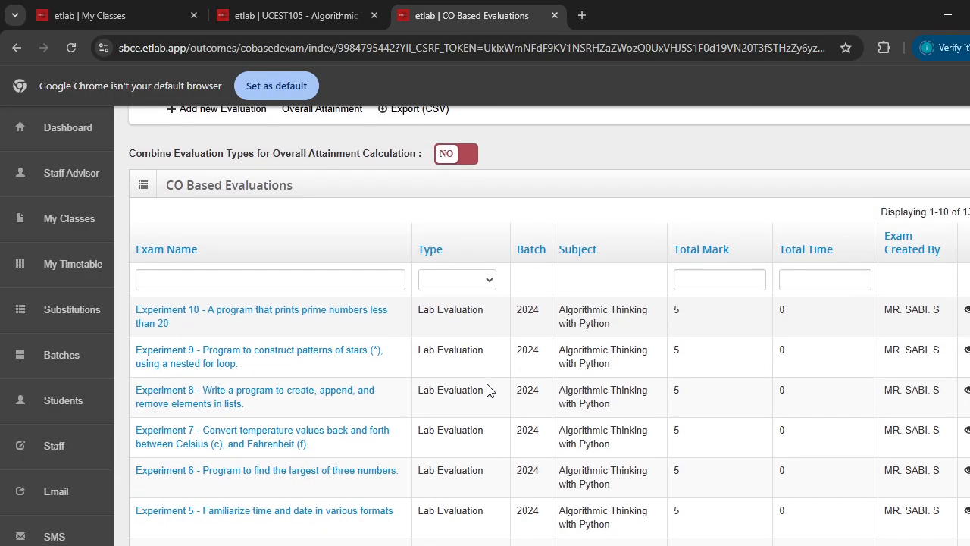
- Open Experiment 10, the prime numbers program, and go to its cut-off criteria
left_click(361, 317)
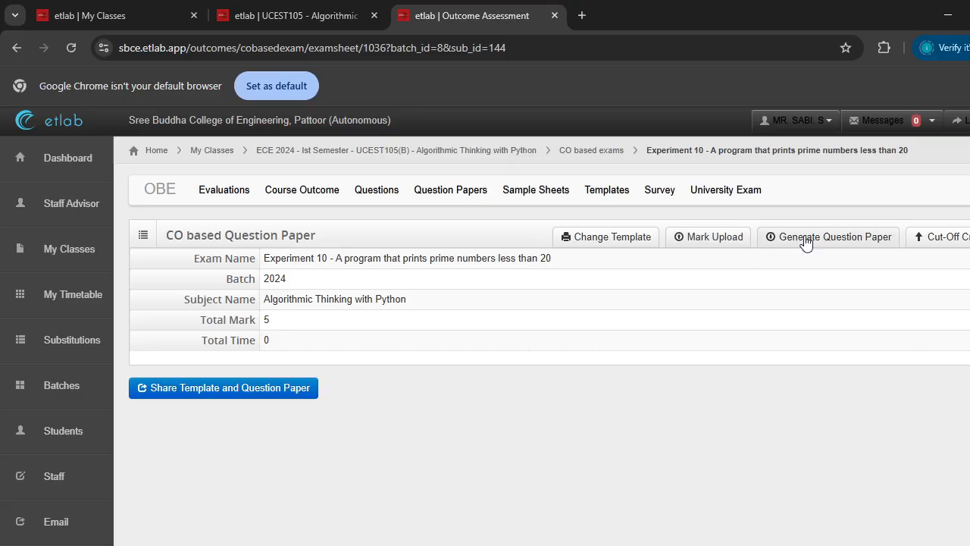
left_click(949, 238)
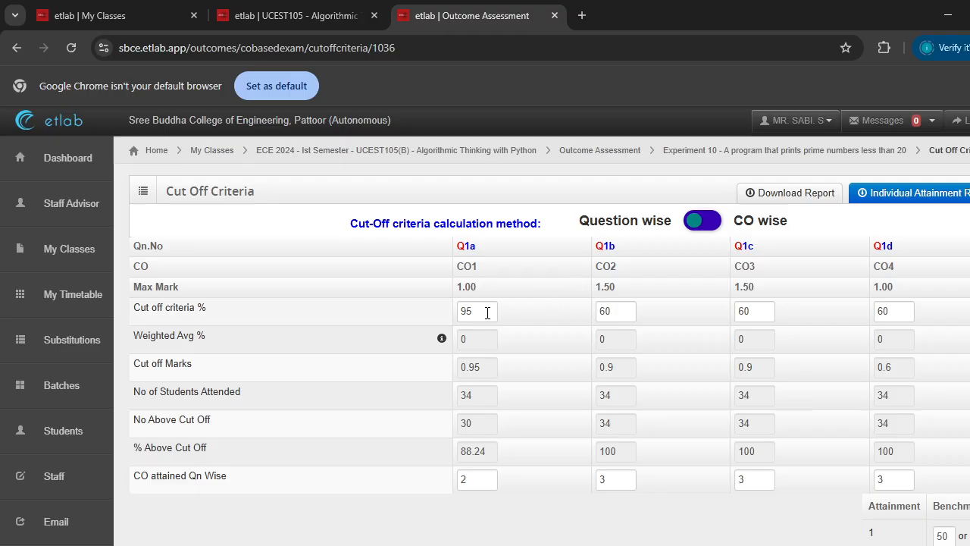
scroll(487, 312, "down", 1)
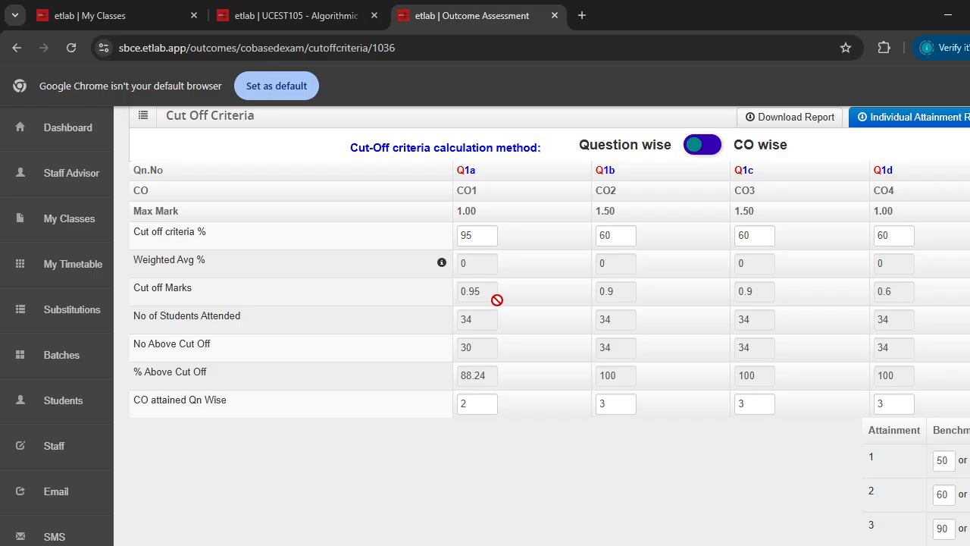
- Set the cut-off criteria percentage of question Q1a to 60
left_click(470, 234)
left_click_drag(470, 234, 460, 235)
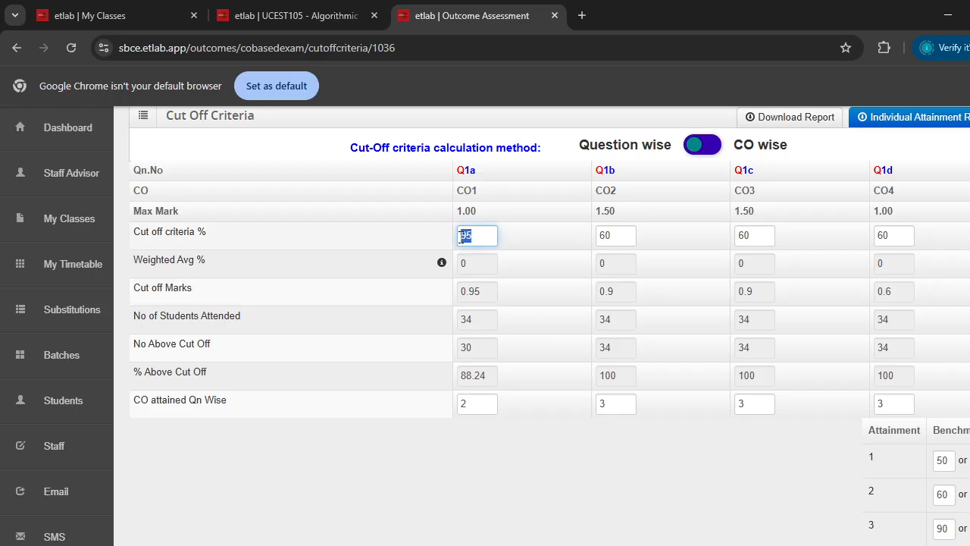
type("60")
left_click_drag(628, 236, 599, 236)
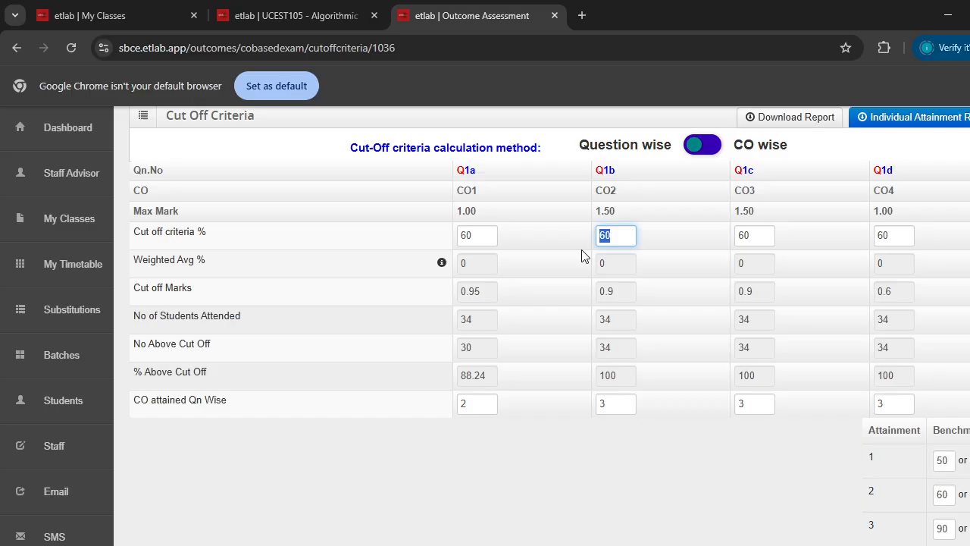
- Set the cut-off criteria percentage to 50 for questions Q1a, Q1b, Q1c and Q1d
left_click_drag(482, 236, 465, 236)
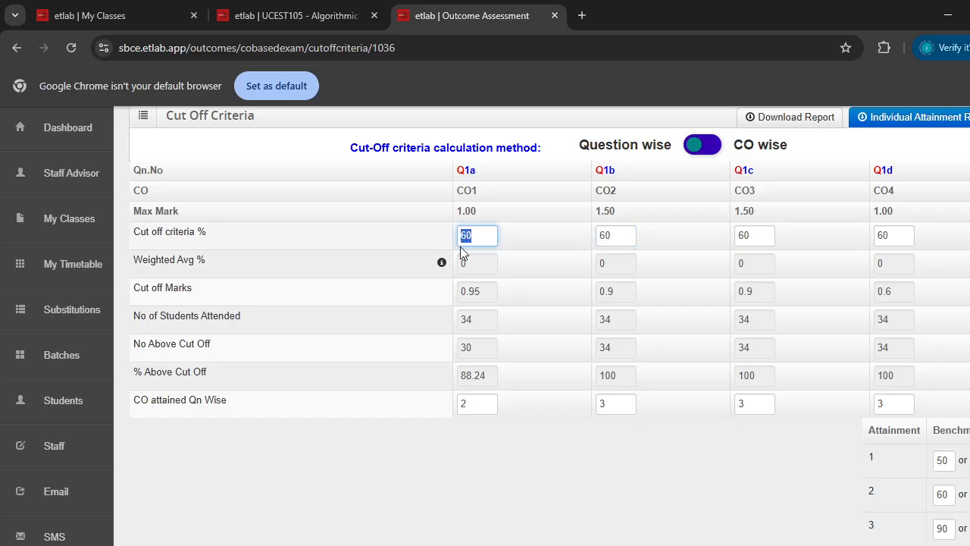
type("50")
left_click(611, 237)
left_click_drag(611, 236, 596, 243)
type("50")
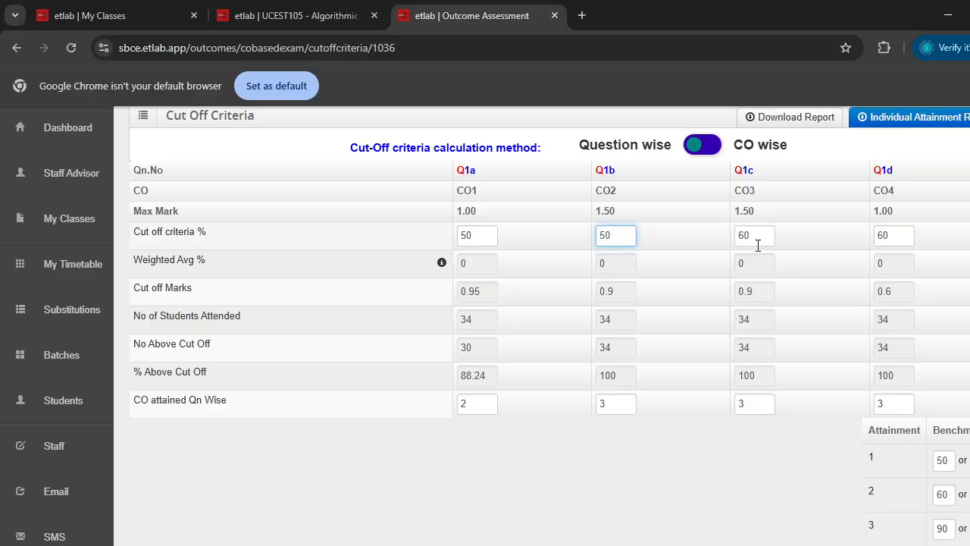
left_click_drag(758, 246, 730, 243)
type("50")
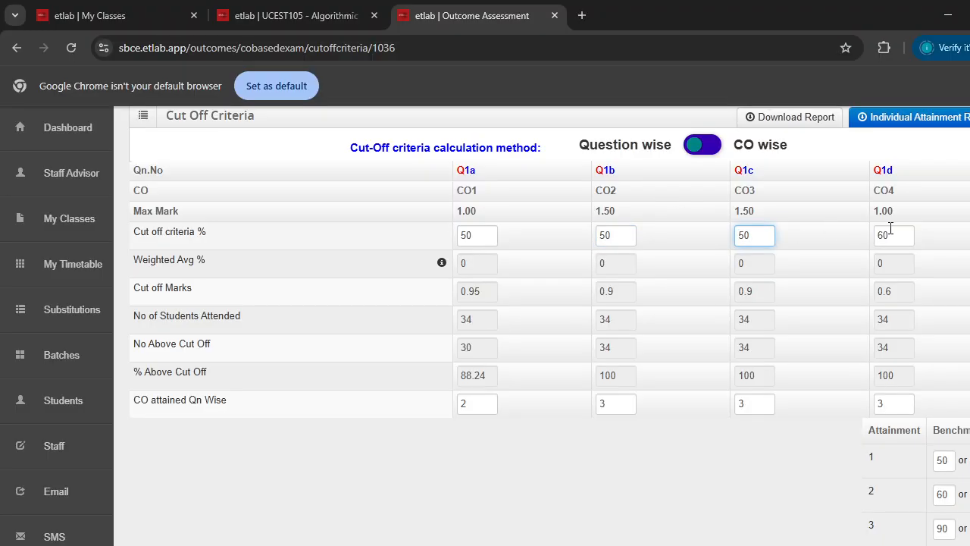
left_click_drag(892, 232, 855, 233)
type("50")
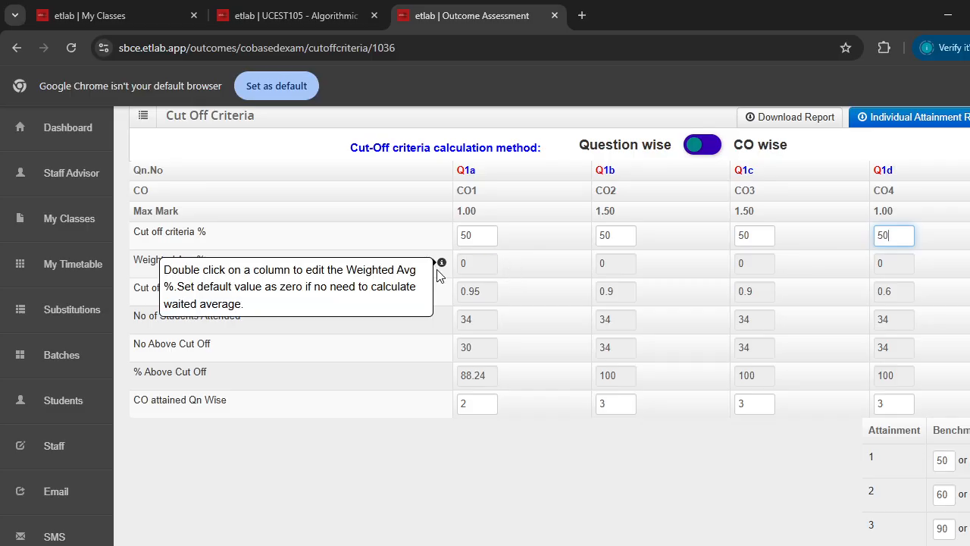
mouse_move(443, 263)
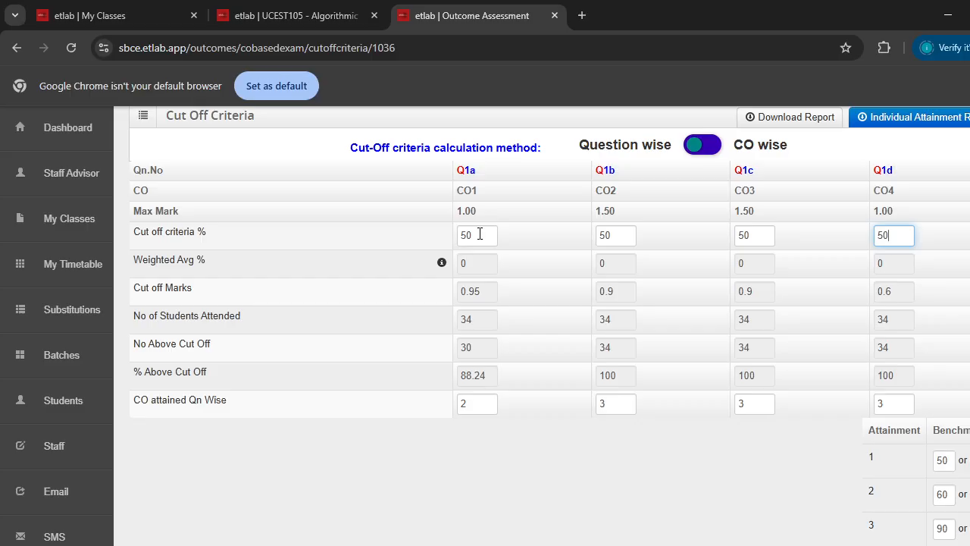
- Set the benchmark for attainment level 3 to 70, then save the cut-off criteria and calculate the attainment
scroll(571, 255, "down", 2)
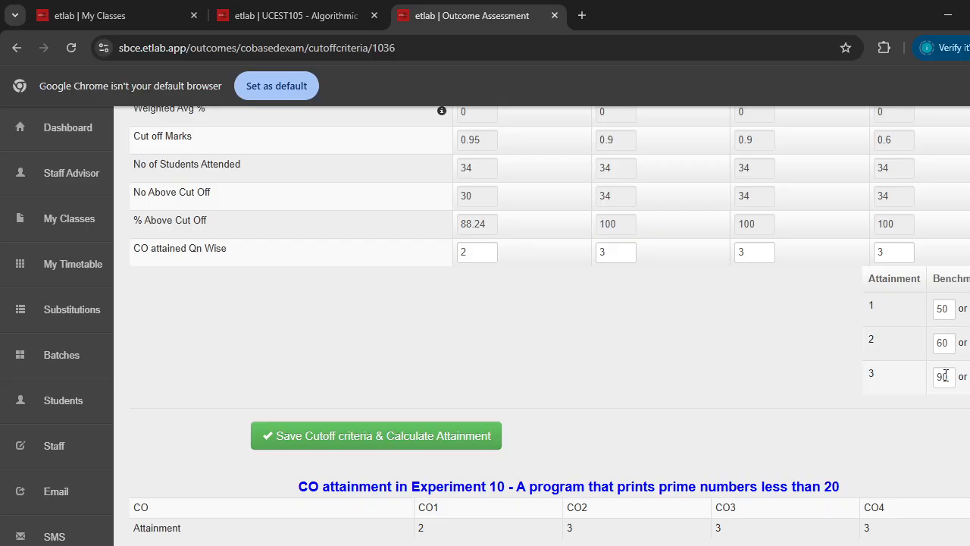
left_click_drag(953, 373, 936, 383)
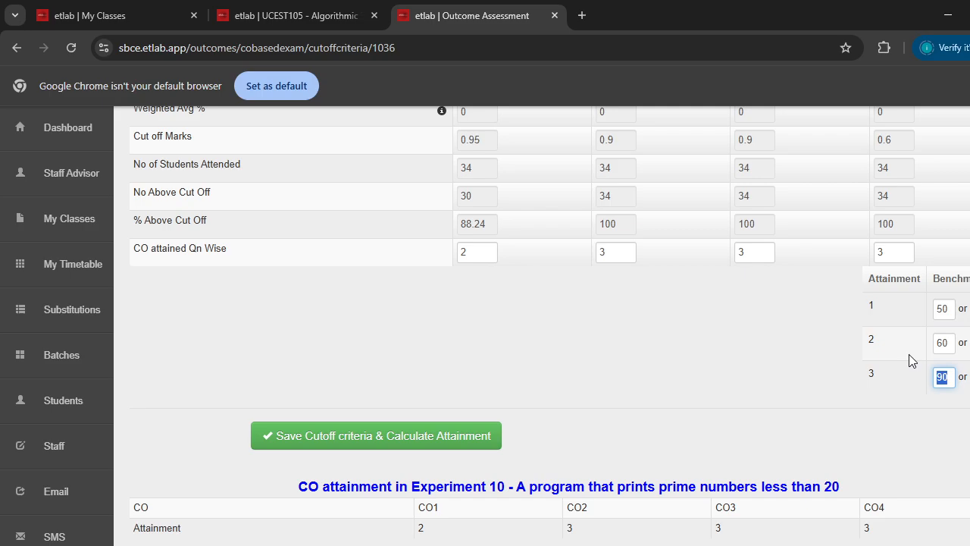
type("70")
scroll(819, 364, "up", 1)
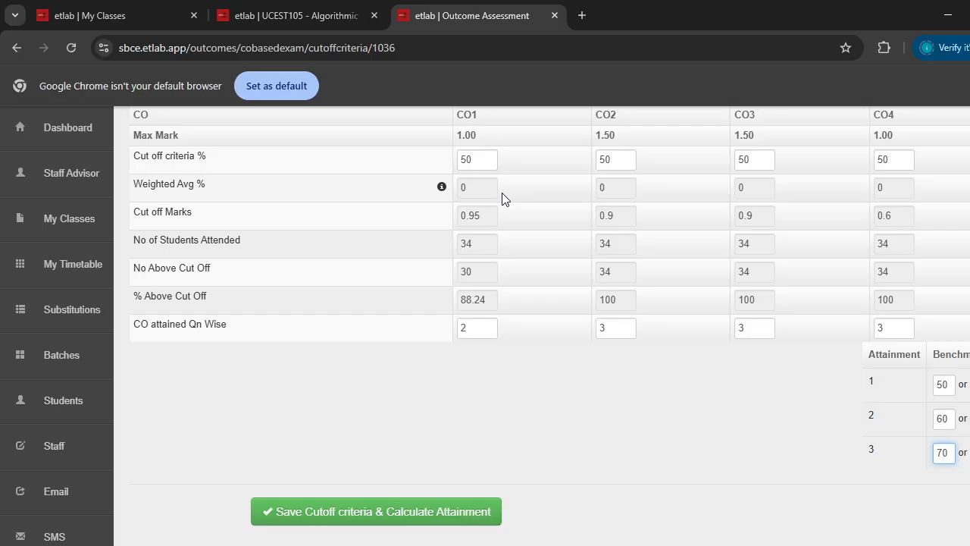
scroll(502, 198, "down", 2)
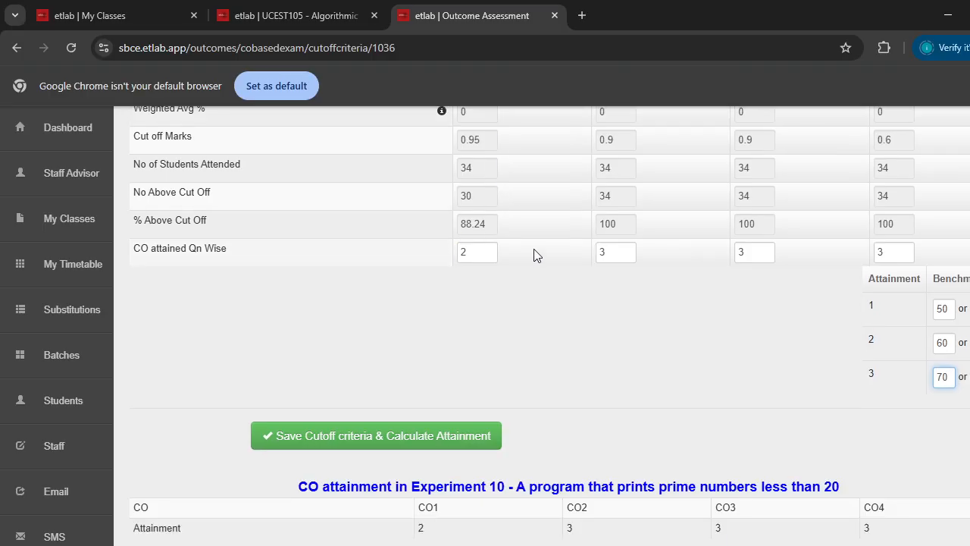
left_click(363, 401)
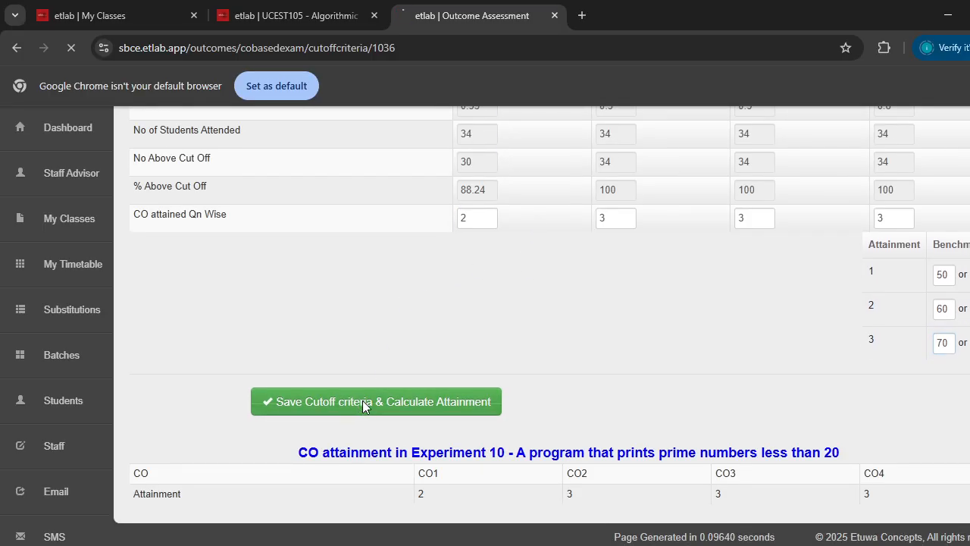
- Review the recalculated cut-off marks, the percentage above cut-off and the CO attainment for each question of Experiment 10
scroll(643, 342, "down", 1)
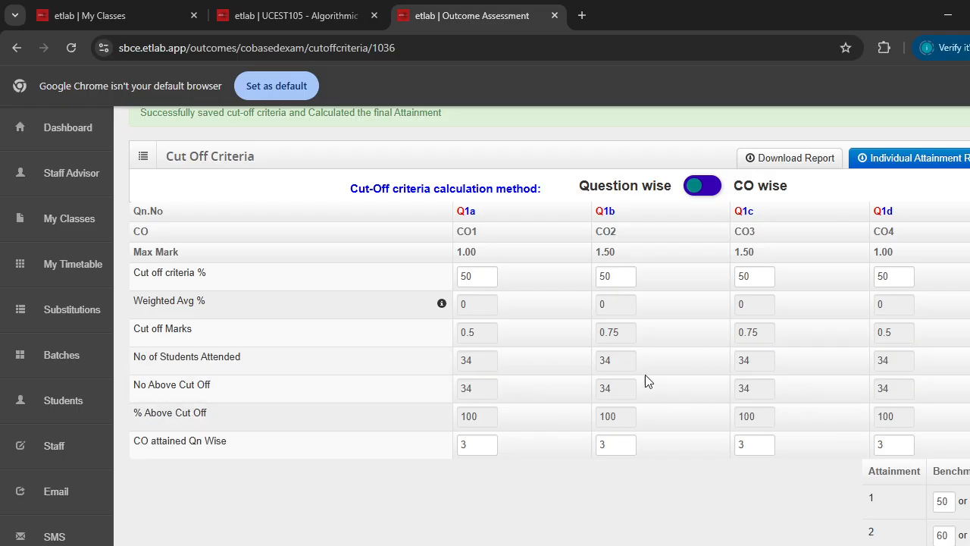
double_click(477, 277)
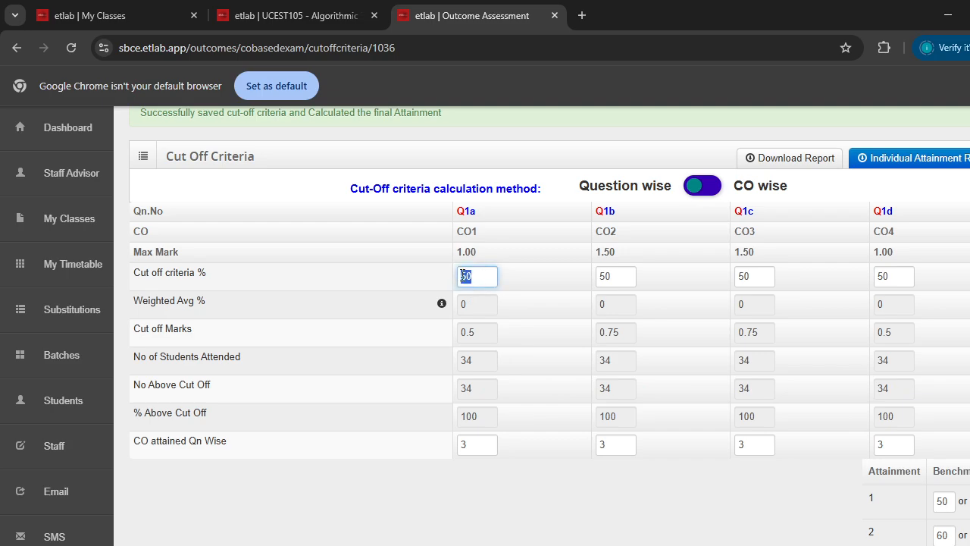
scroll(520, 351, "down", 2)
scroll(520, 326, "up", 1)
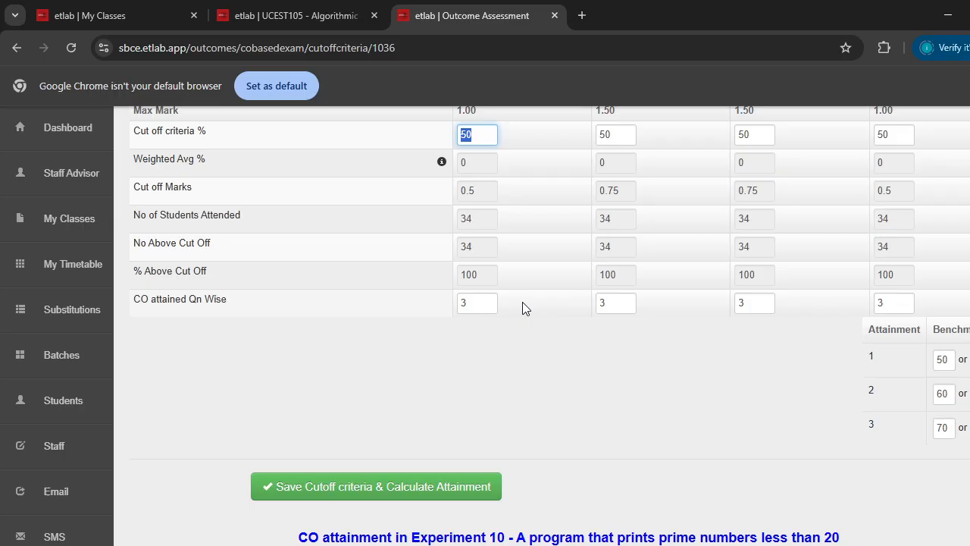
- Set the benchmark for attainment level 3 to 90, then save the cut-off criteria and recalculate the attainment
scroll(834, 420, "down", 1)
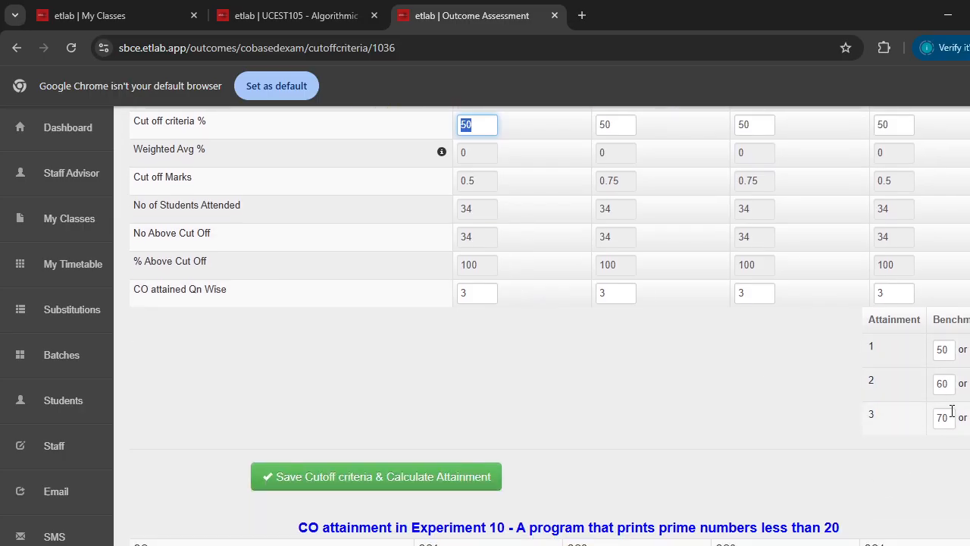
double_click(947, 417)
type("9")
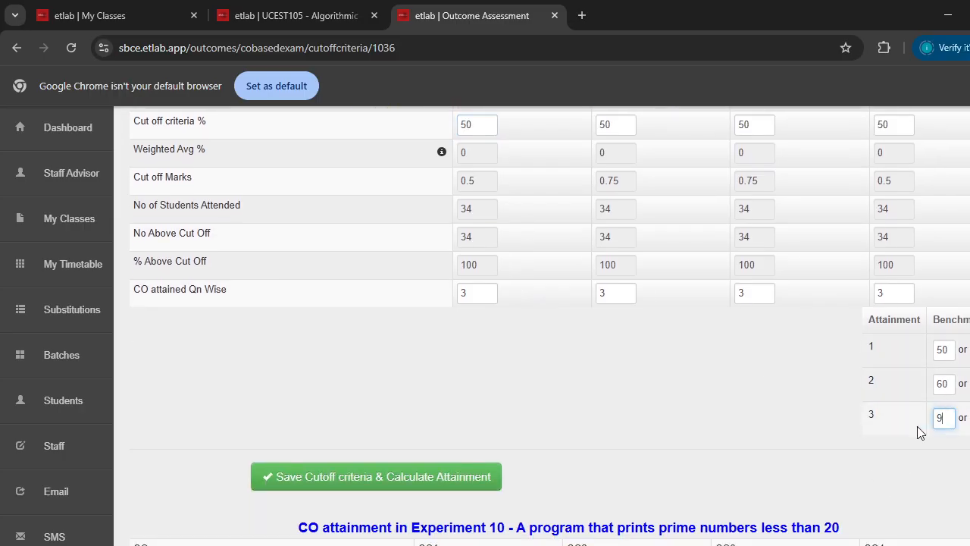
scroll(926, 453, "down", 1)
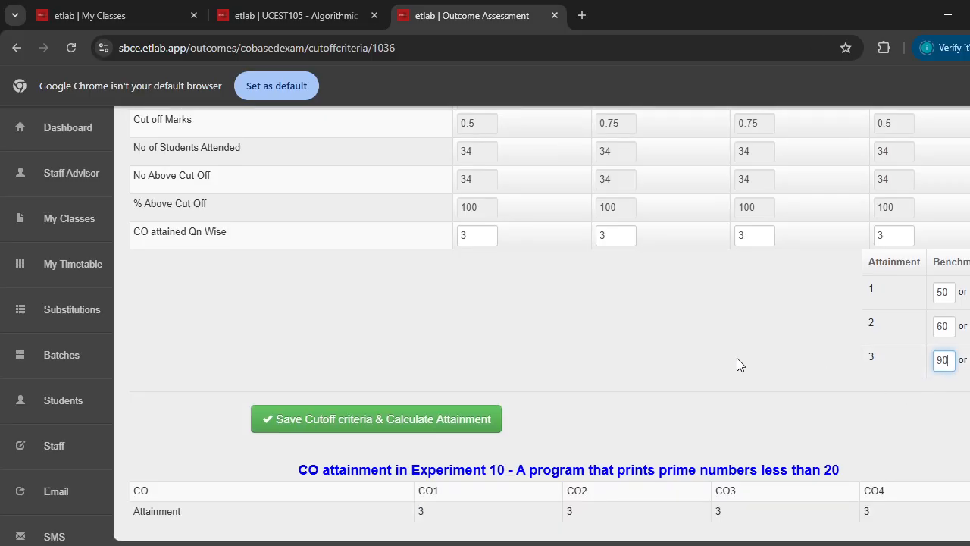
left_click(424, 409)
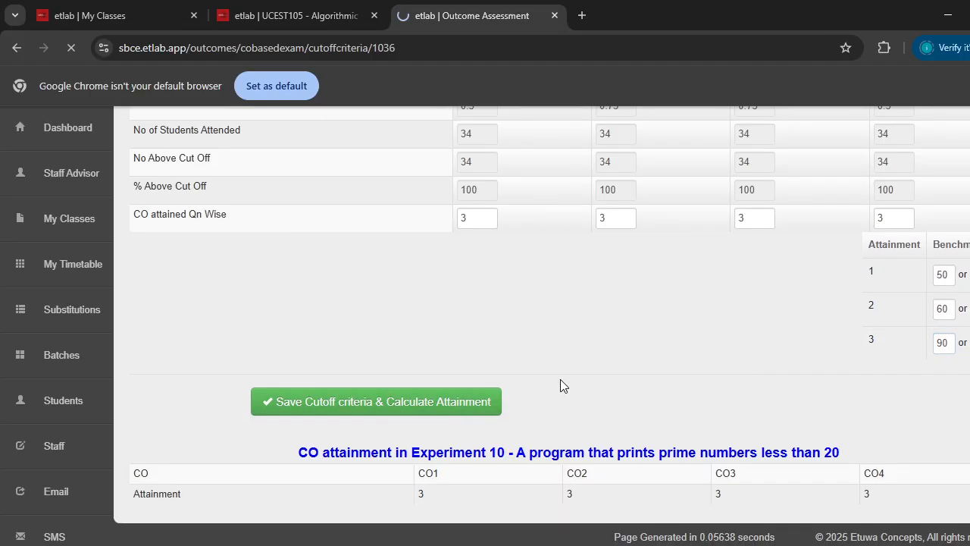
scroll(568, 372, "down", 2)
scroll(486, 338, "down", 1)
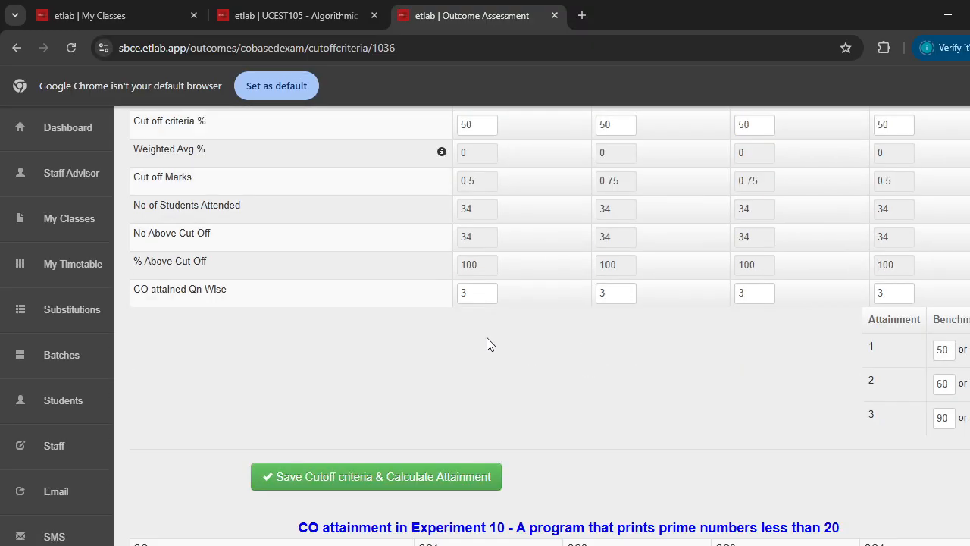
- Set the cut-off criteria percentage of question Q1a to 70, then save and recalculate the attainment
scroll(641, 354, "up", 2)
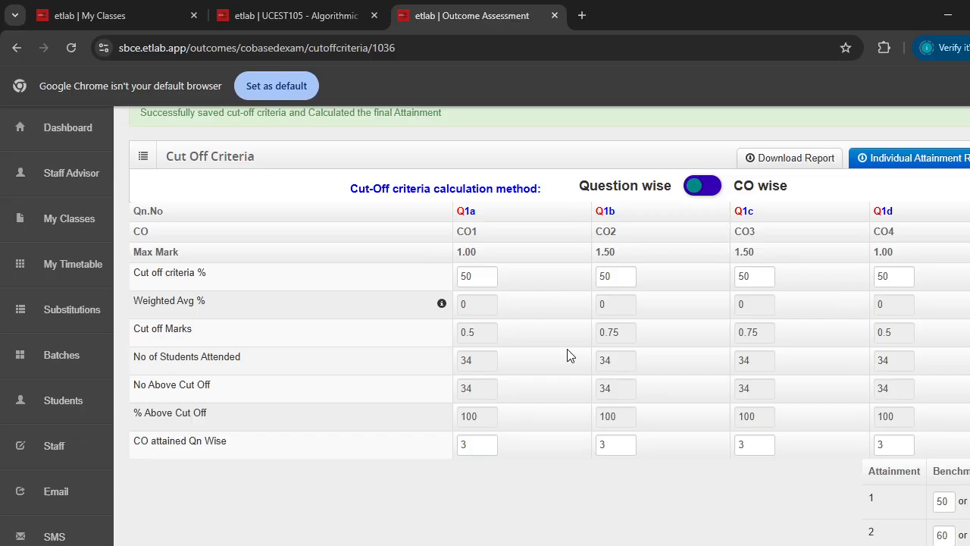
double_click(467, 276)
type("70")
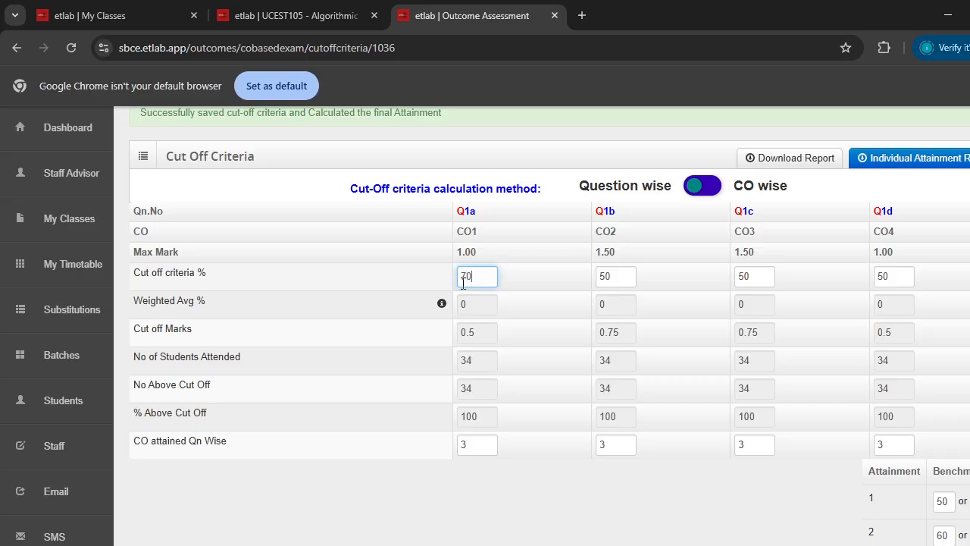
scroll(457, 297, "down", 2)
left_click(334, 478)
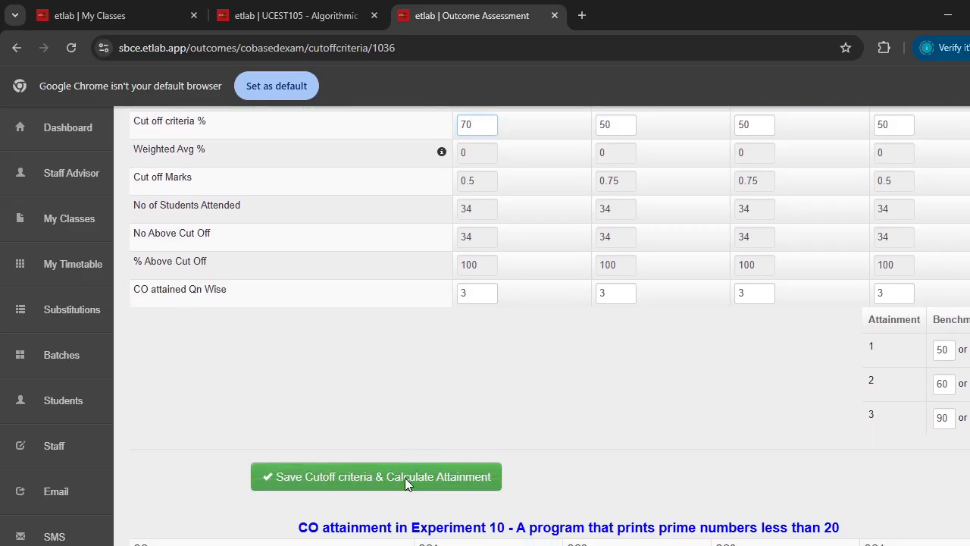
scroll(611, 398, "down", 2)
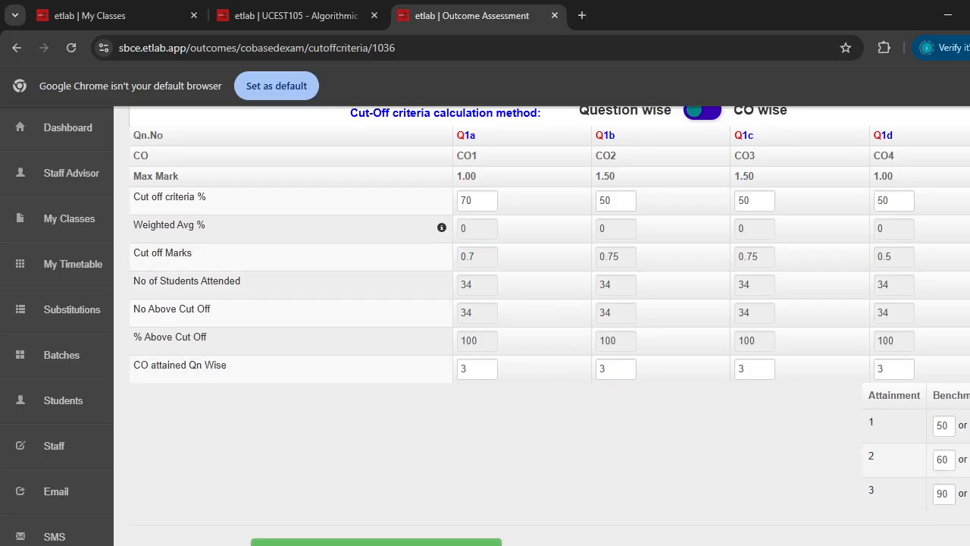
- Set the benchmark for attainment level 3 to 95, then save the cut-off criteria and recalculate the attainment
left_click_drag(950, 493, 922, 499)
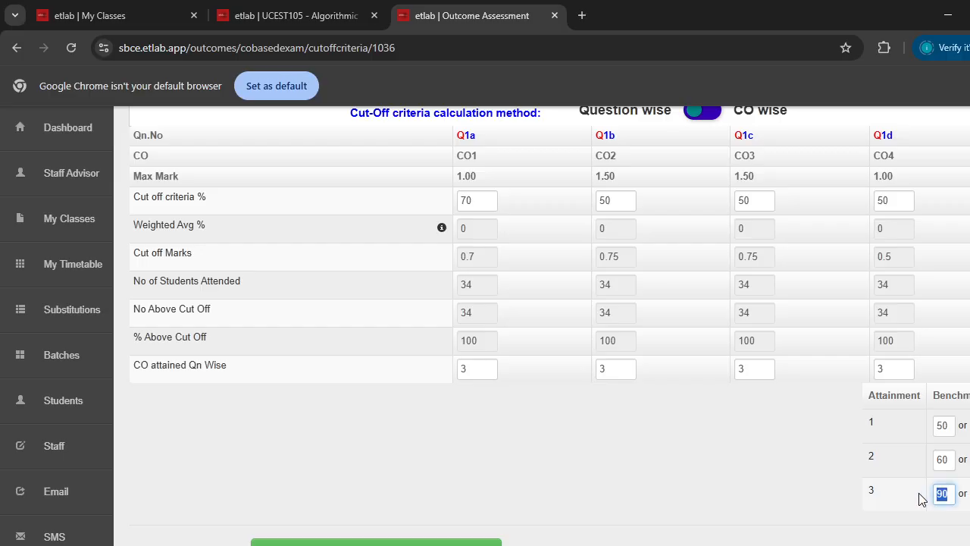
type("95")
scroll(609, 529, "down", 1)
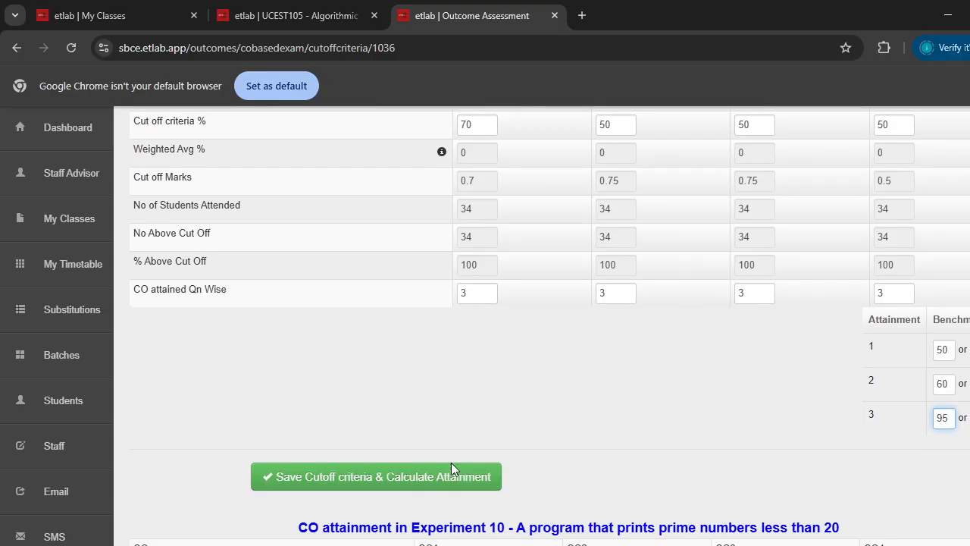
left_click(442, 474)
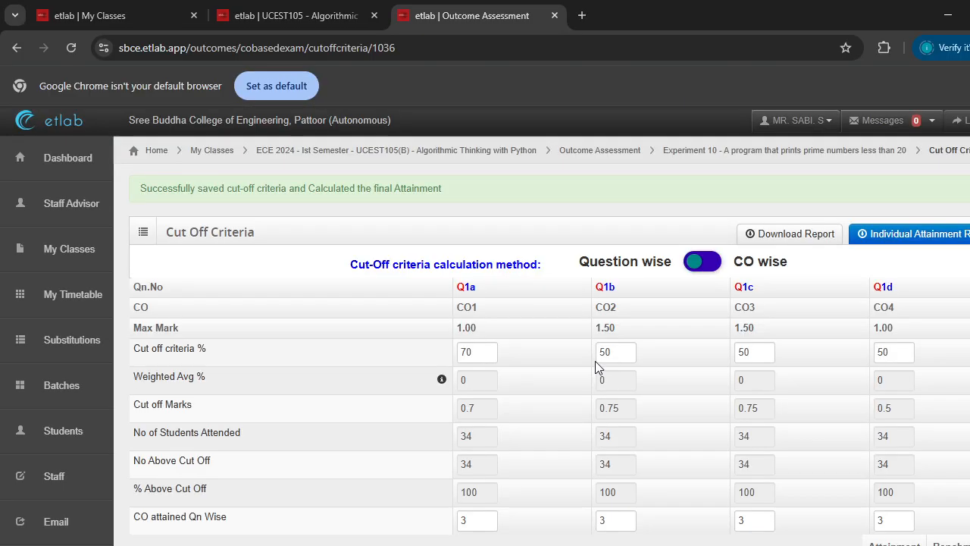
- Set the cut-off criteria percentage of question Q1a to 95, save and recalculate, then check its question-wise CO attainment
scroll(599, 367, "down", 3)
scroll(505, 349, "up", 2)
left_click_drag(471, 277, 463, 281)
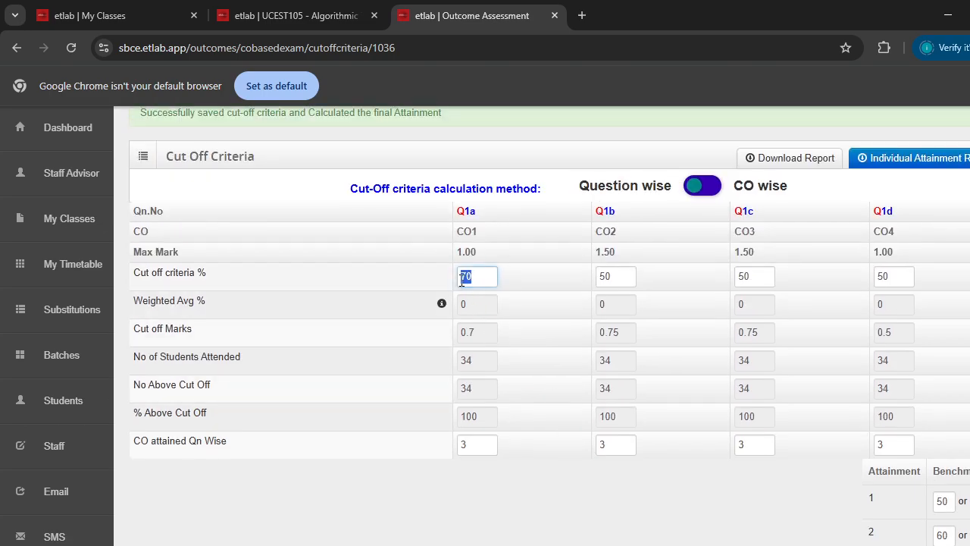
type("95")
scroll(402, 500, "down", 2)
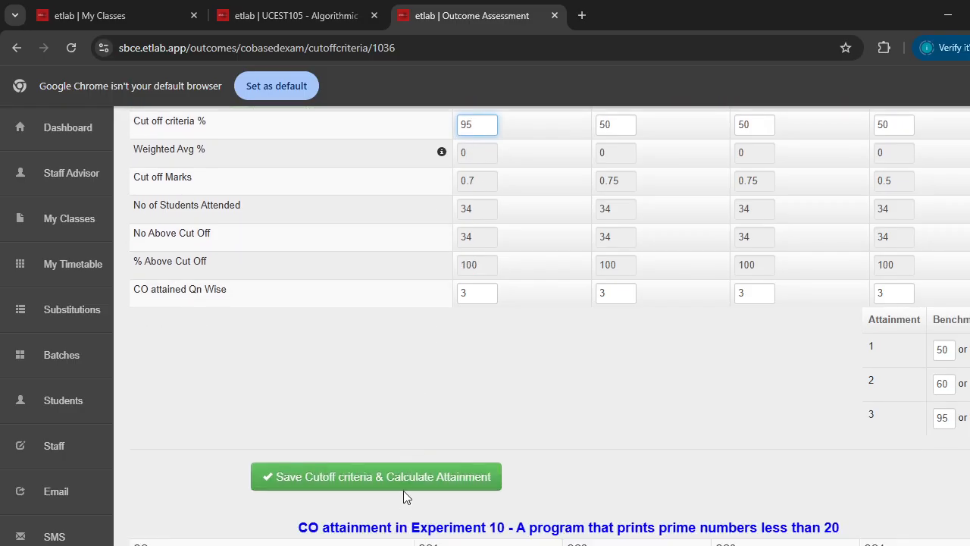
left_click(403, 488)
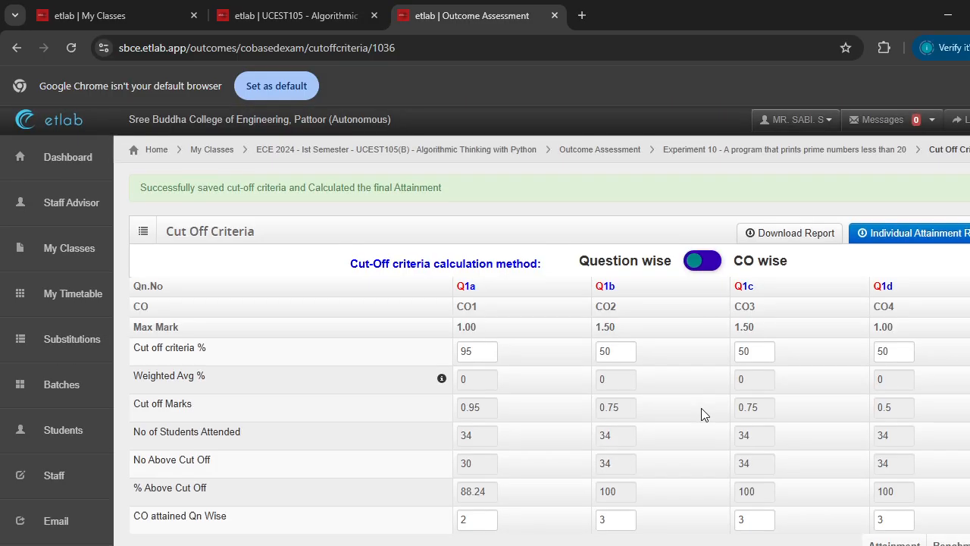
scroll(655, 381, "down", 1)
scroll(440, 422, "down", 1)
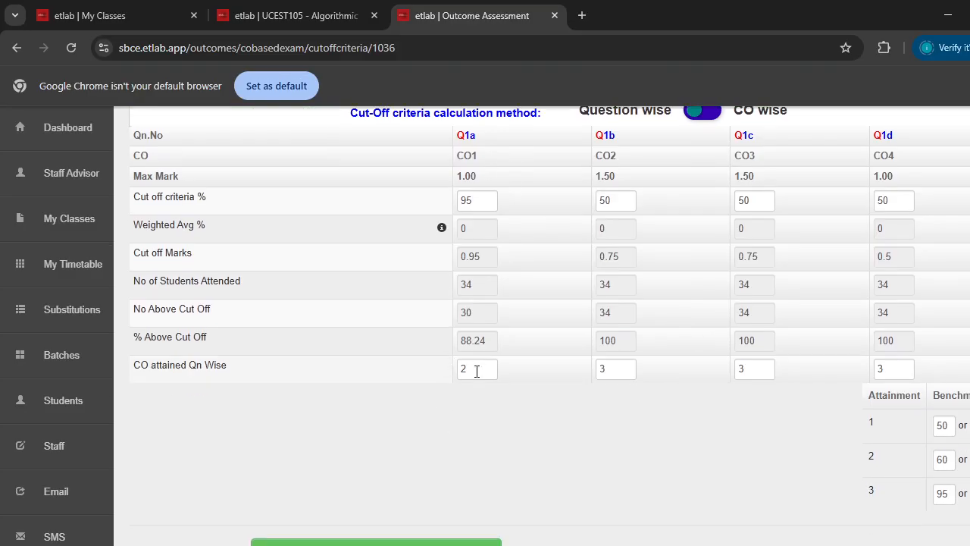
left_click_drag(475, 370, 448, 372)
- Set the cut-off criteria percentage to 60 for questions Q1a, Q1b, Q1c and Q1d
double_click(467, 200)
type("60")
key("Tab")
type("60")
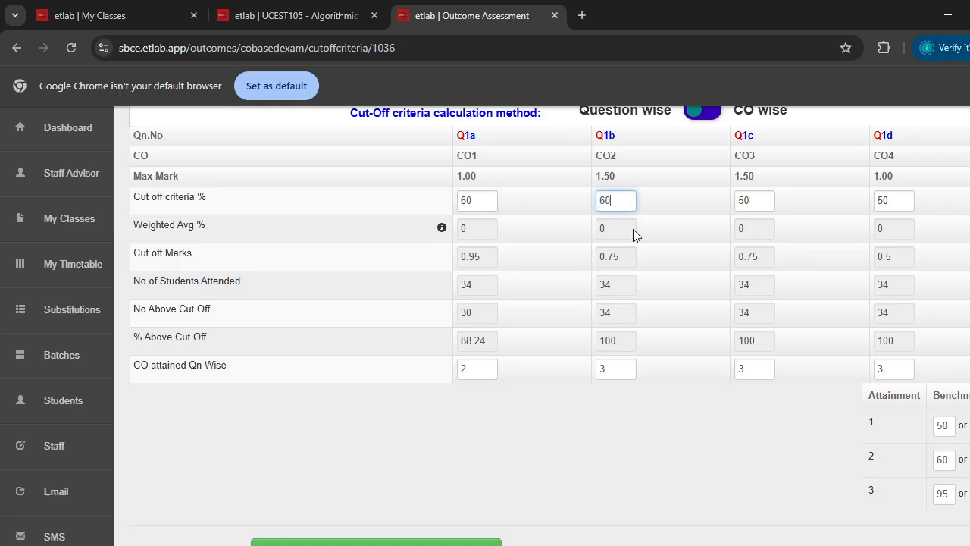
key("Tab")
type("60")
key("Tab")
type("6")
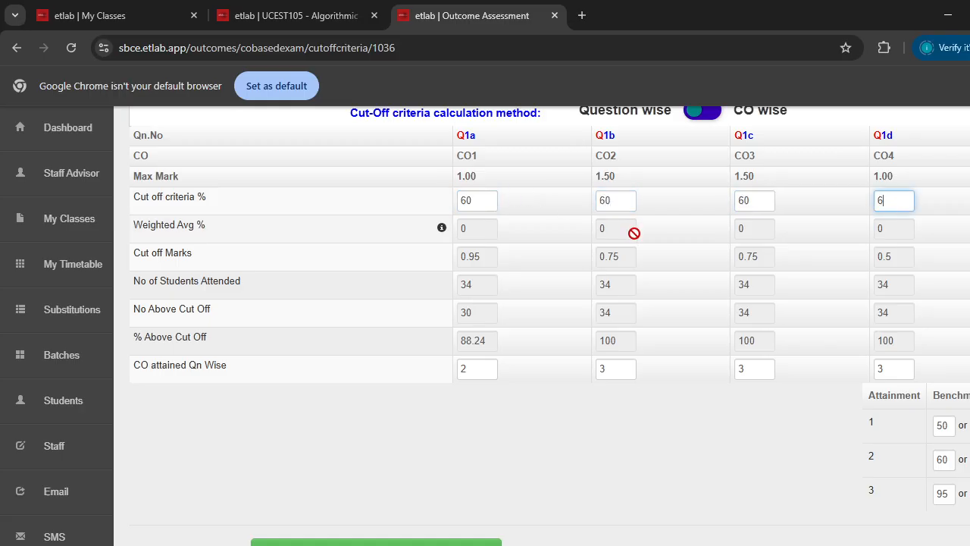
type("0")
- Restore the benchmark for attainment level 3 to 70, then save the cut-off criteria and calculate the attainment for Experiment 10
scroll(725, 286, "down", 1)
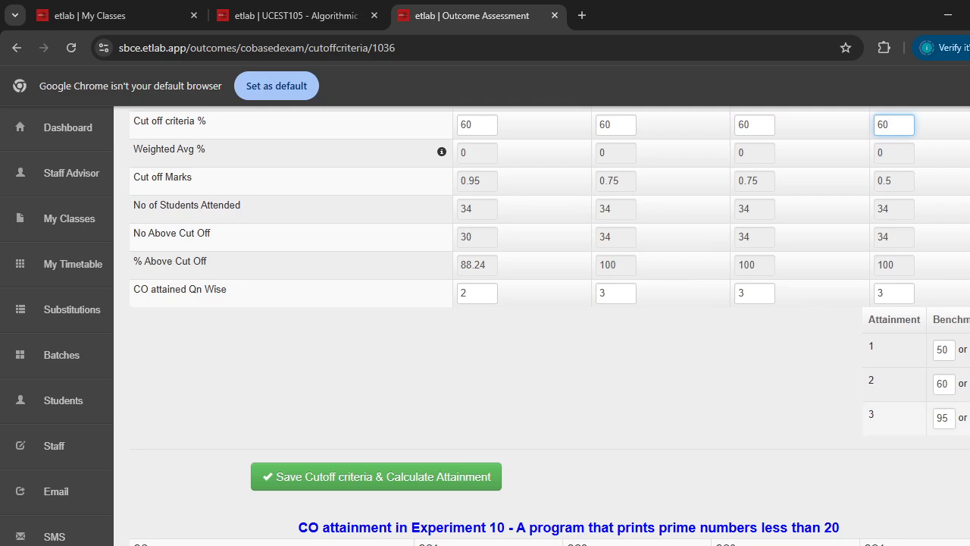
double_click(943, 418)
type("70")
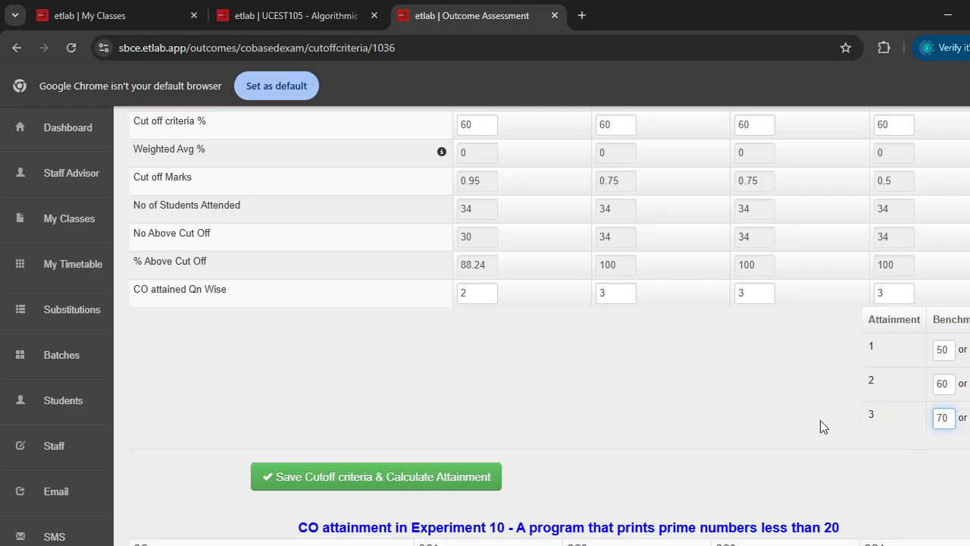
left_click(711, 382)
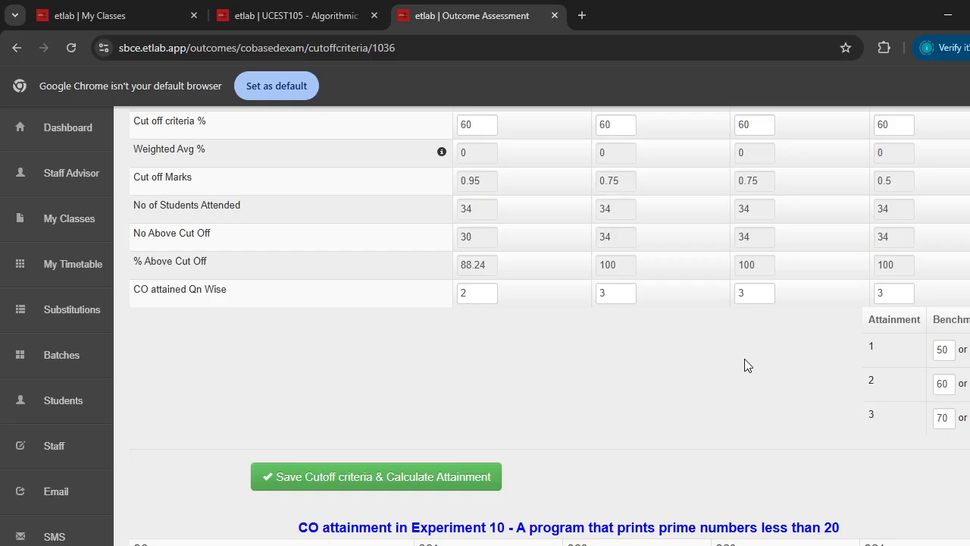
scroll(705, 379, "down", 1)
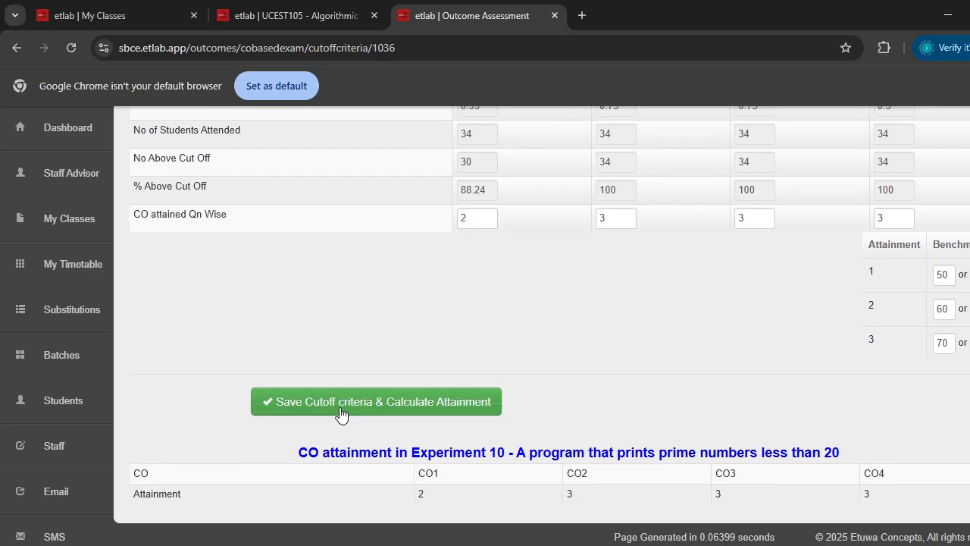
left_click(340, 410)
scroll(617, 411, "down", 1)
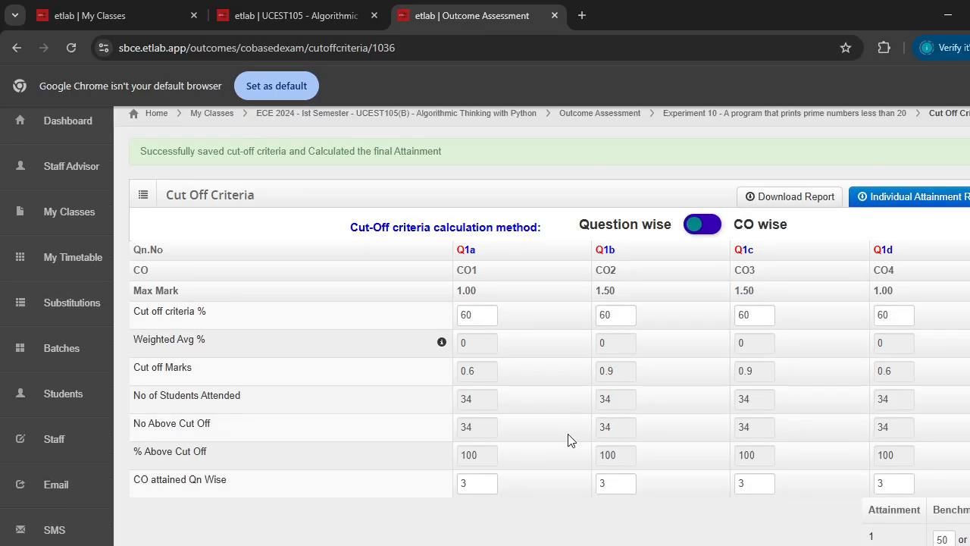
scroll(570, 440, "down", 4)
scroll(738, 481, "up", 4)
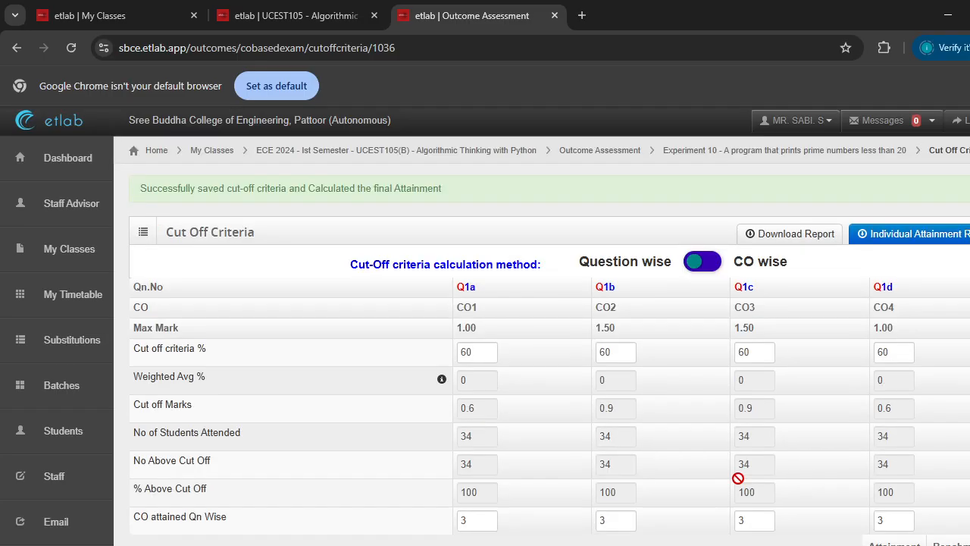
- Return to the subject's CO based evaluations and open the cut-off criteria of the Lab Internal Test on page 2
left_click(629, 155)
scroll(331, 281, "down", 2)
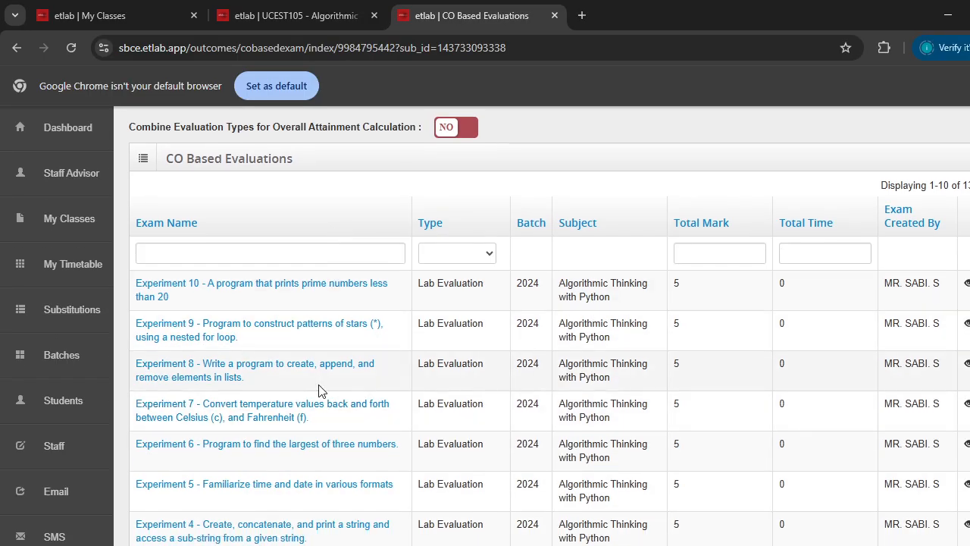
scroll(410, 367, "down", 2)
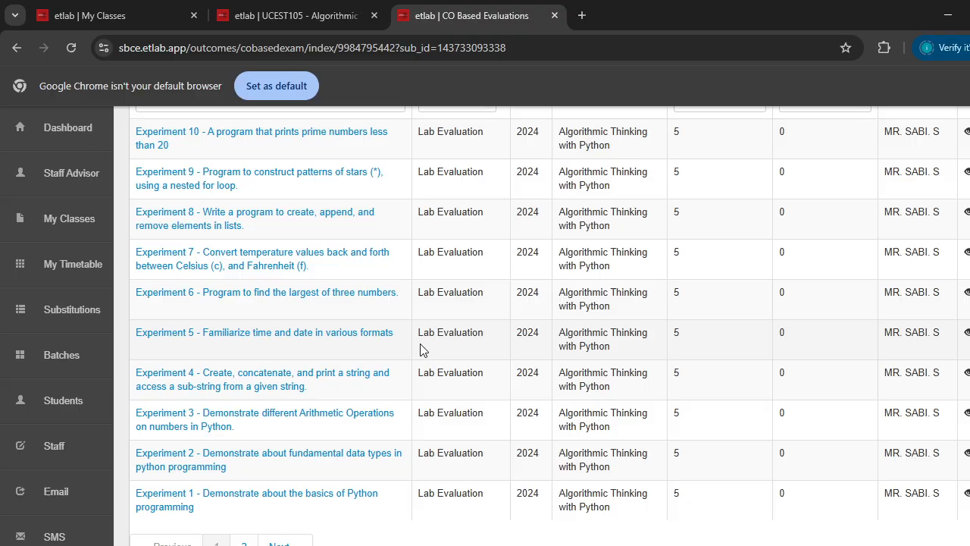
scroll(424, 350, "down", 1)
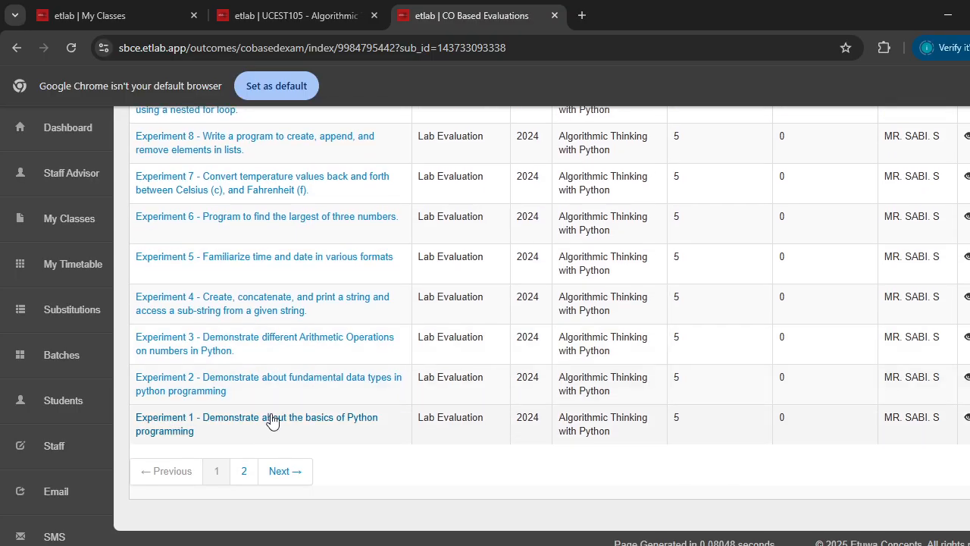
left_click(244, 472)
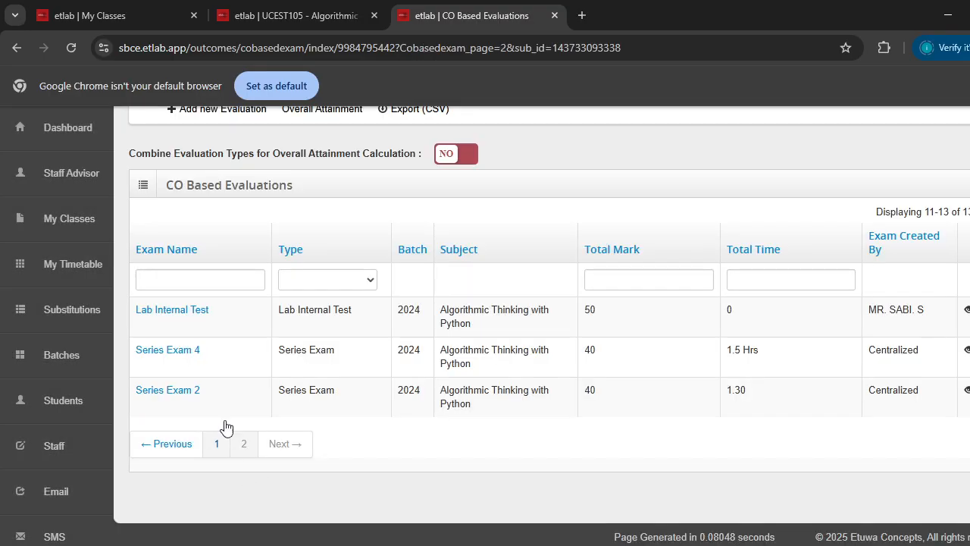
left_click(202, 314)
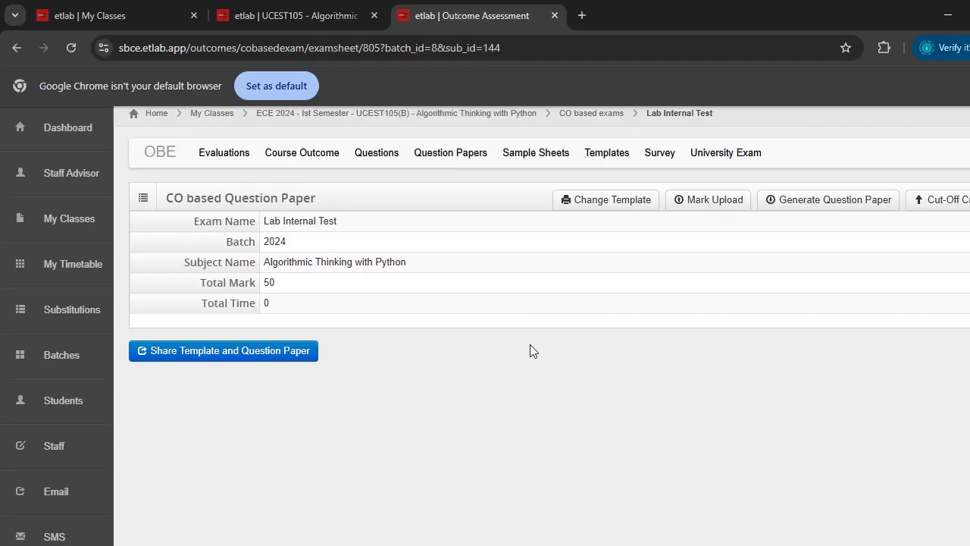
left_click(940, 231)
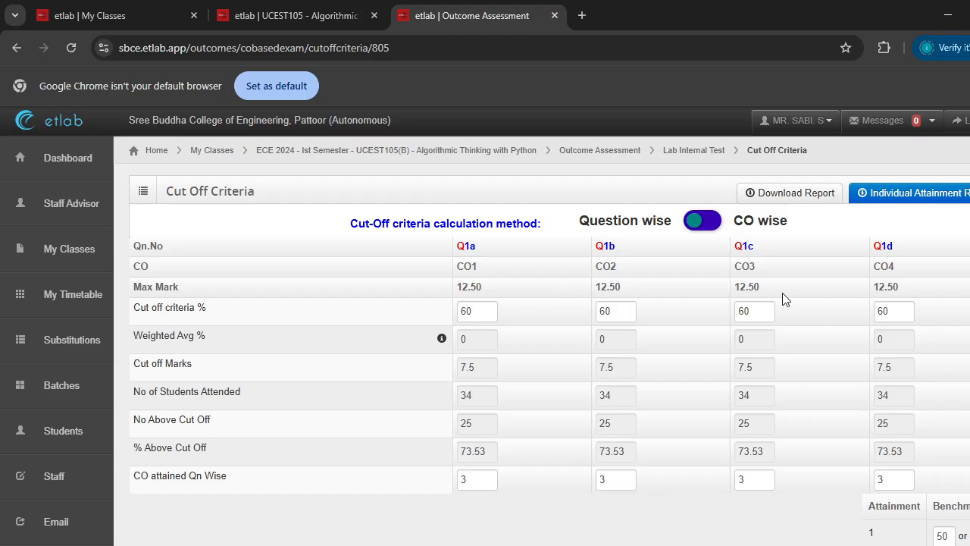
- Examine the Lab Internal Test's maximum marks per question, number of students attended, attainment benchmarks and CO attainment
left_click_drag(458, 288, 486, 296)
left_click_drag(598, 288, 636, 295)
left_click_drag(739, 289, 777, 295)
left_click_drag(873, 289, 926, 291)
scroll(599, 301, "down", 3)
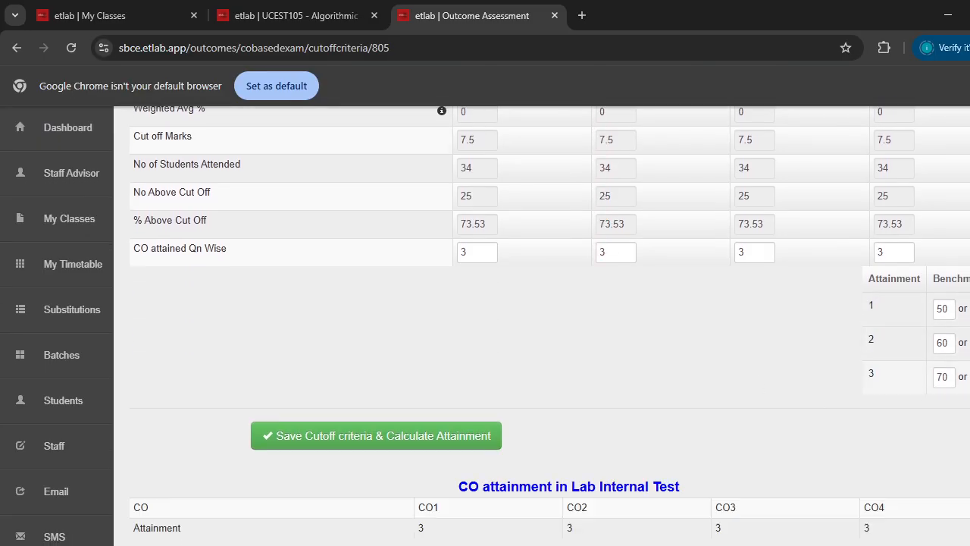
scroll(381, 407, "down", 1)
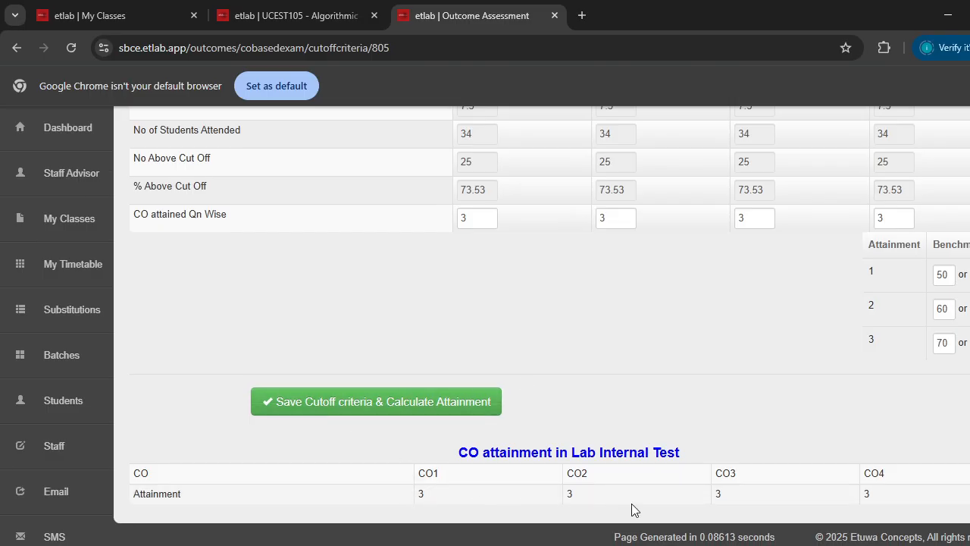
scroll(325, 232, "up", 4)
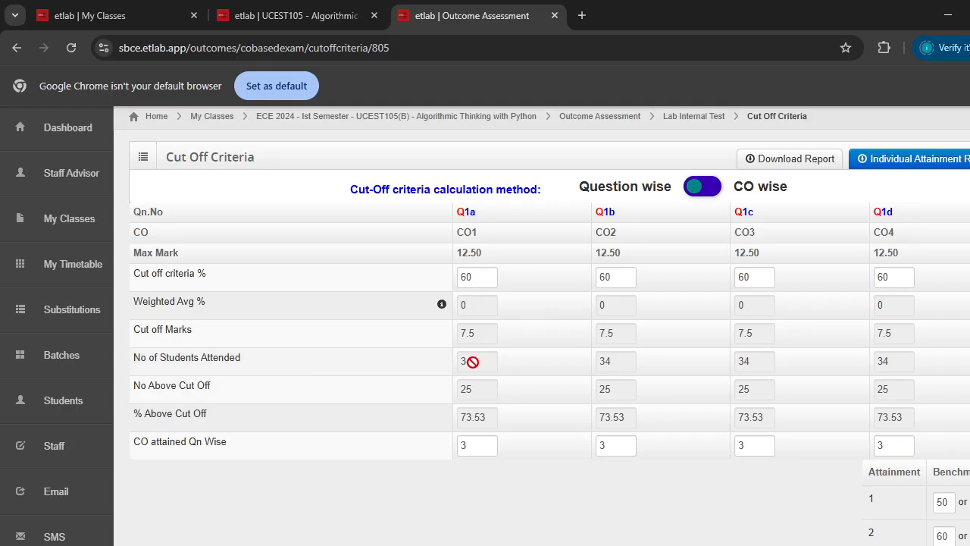
double_click(603, 361)
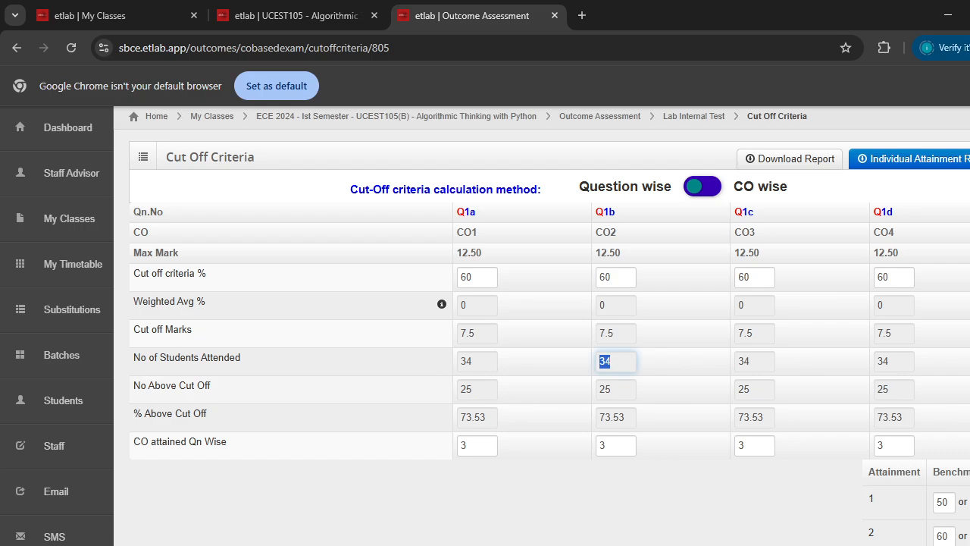
scroll(961, 417, "down", 2)
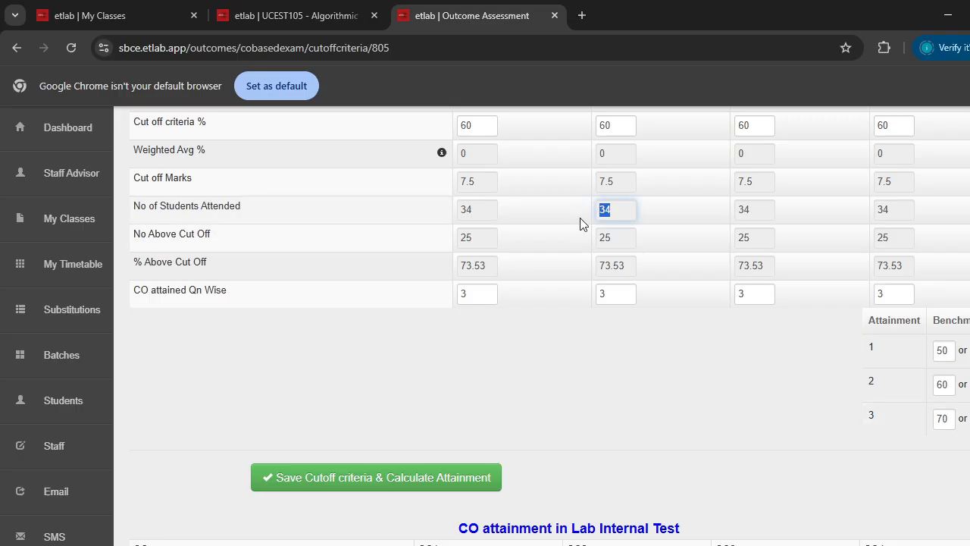
- Review the Lab Internal Test's cut-off percentages, question-wise CO attainment and attainment table for CO1 to CO4
scroll(593, 216, "down", 1)
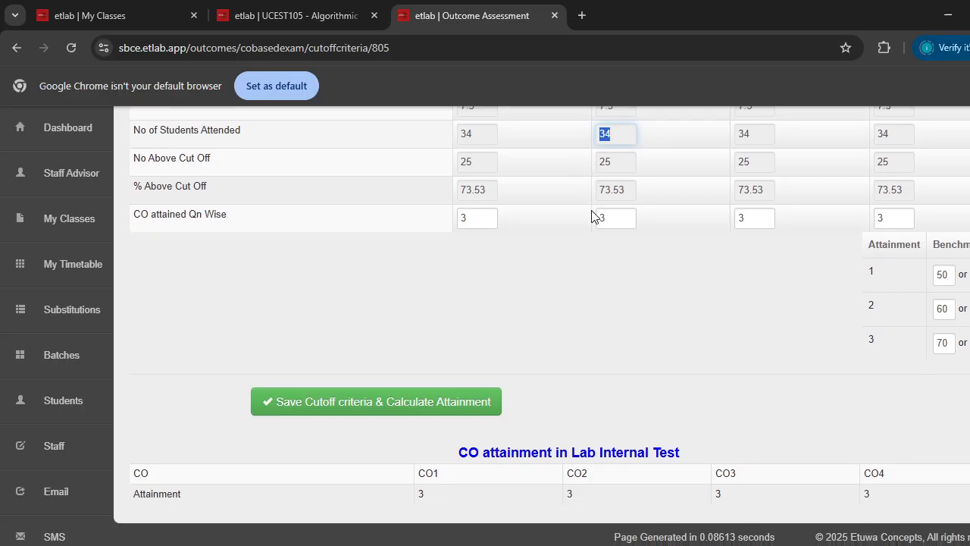
scroll(385, 344, "up", 3)
mouse_move(444, 305)
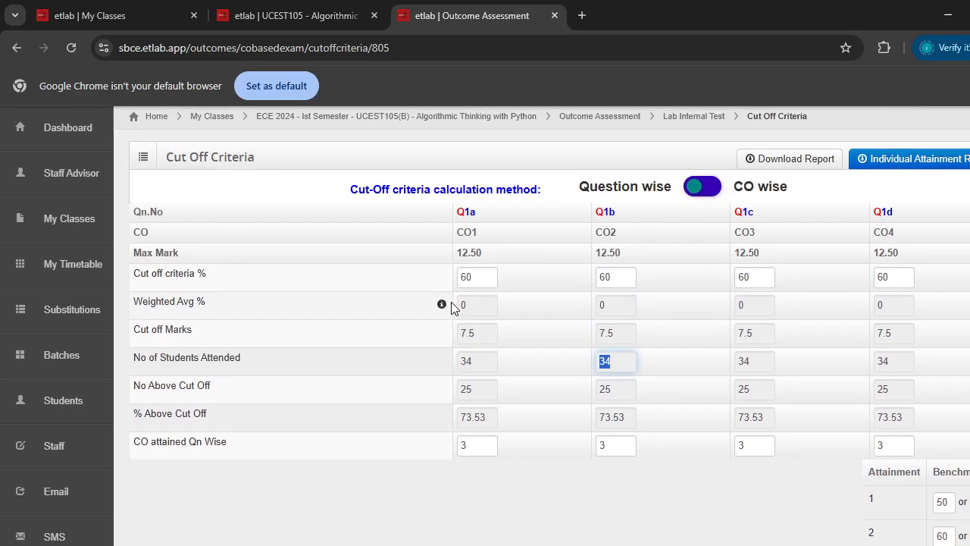
scroll(452, 307, "down", 3)
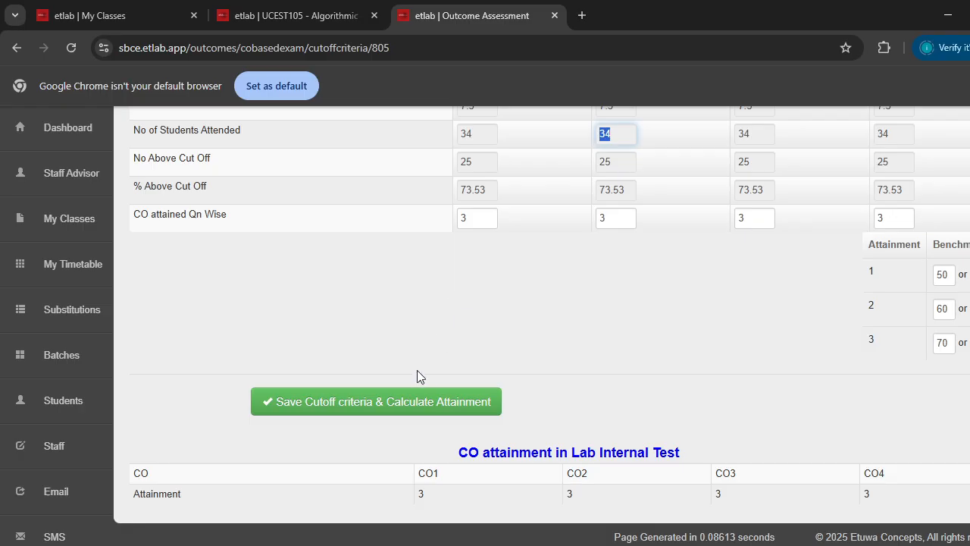
scroll(418, 364, "up", 3)
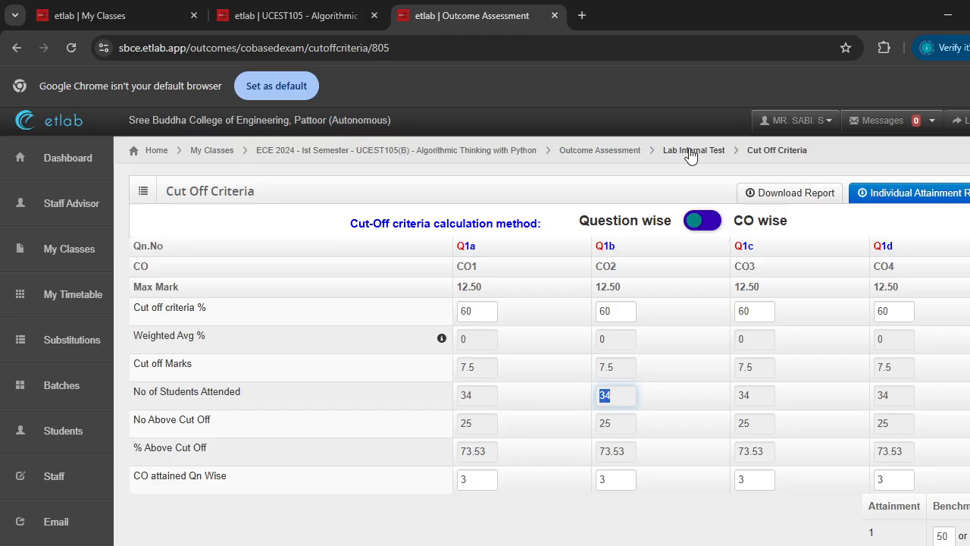
scroll(675, 190, "down", 1)
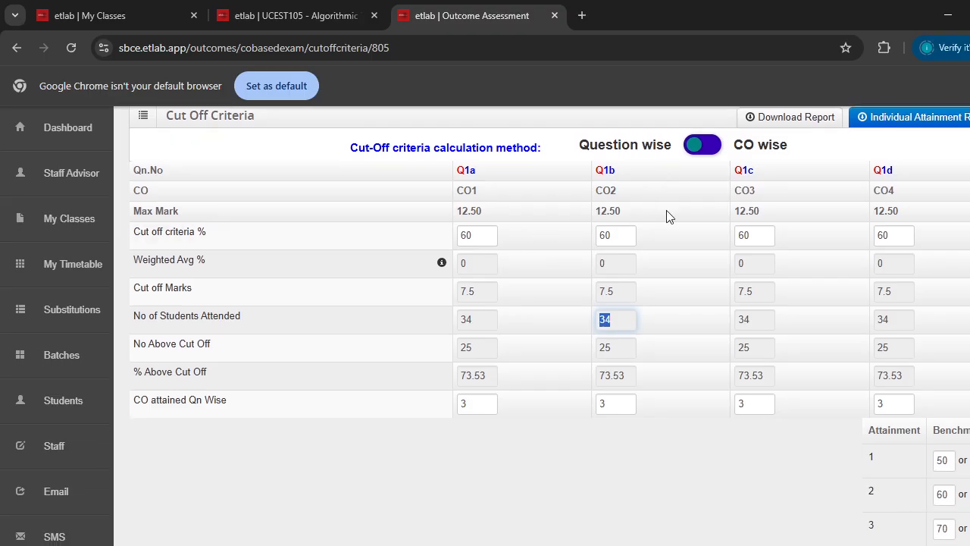
scroll(791, 402, "down", 1)
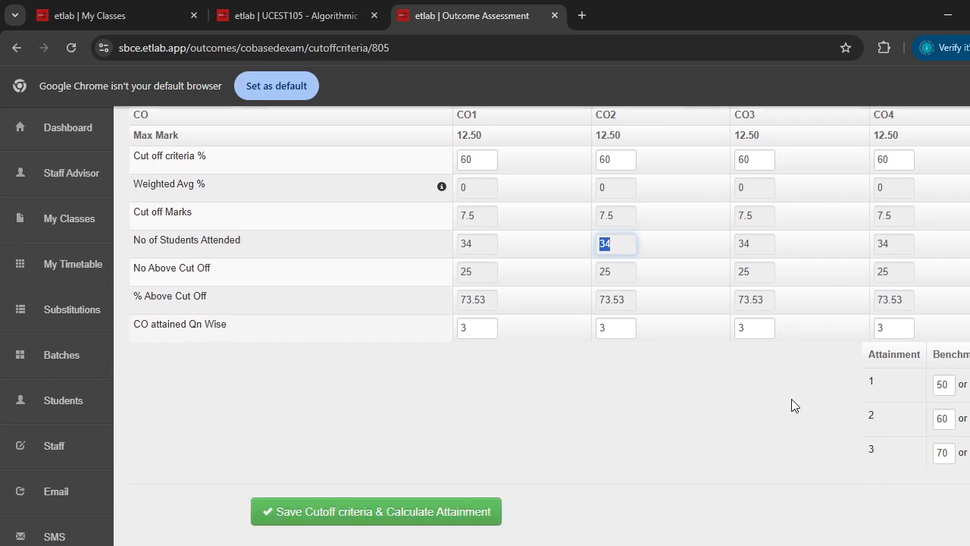
scroll(683, 379, "up", 2)
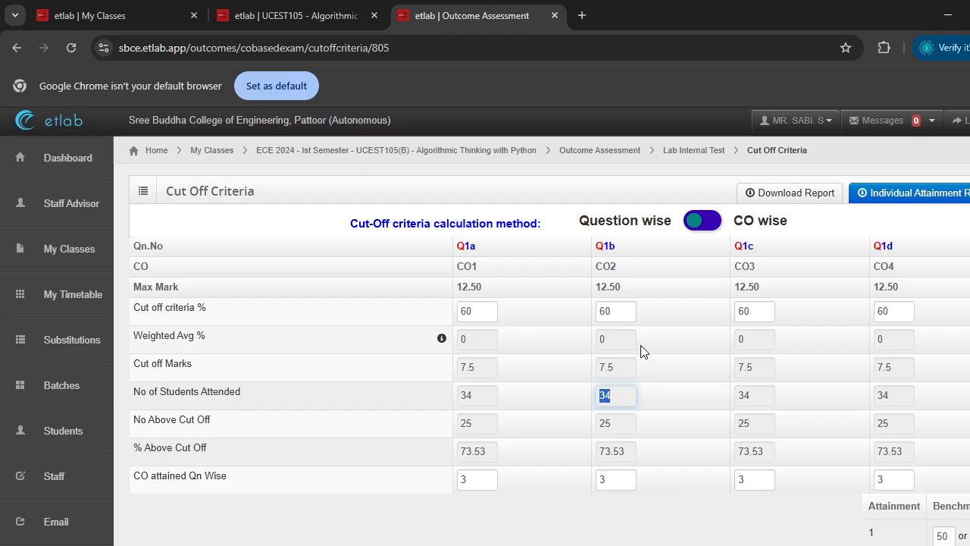
- Leave the Lab Internal Test and open the cut-off criteria of Series Exam 1 from the OBE evaluations of the UCEST105 theory subject
left_click(684, 152)
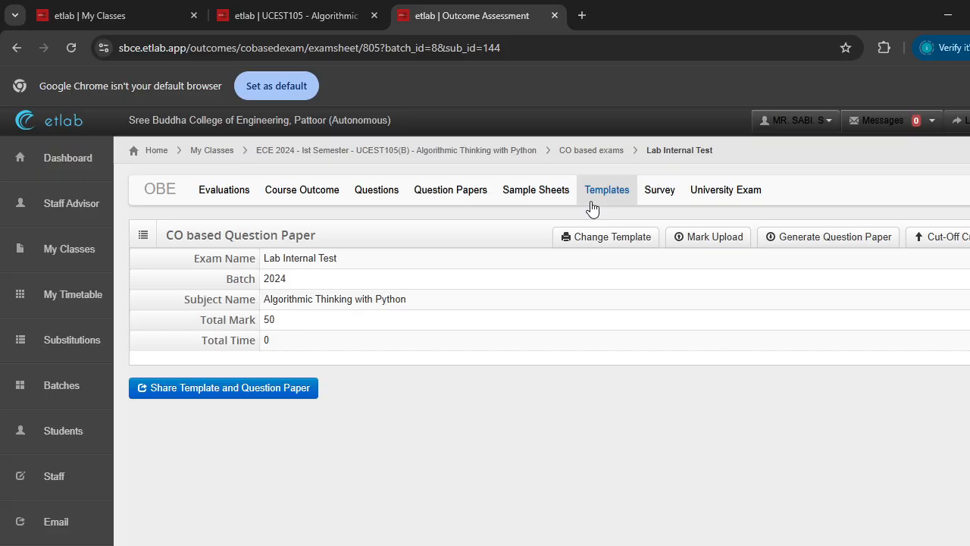
left_click(295, 16)
scroll(476, 346, "down", 2)
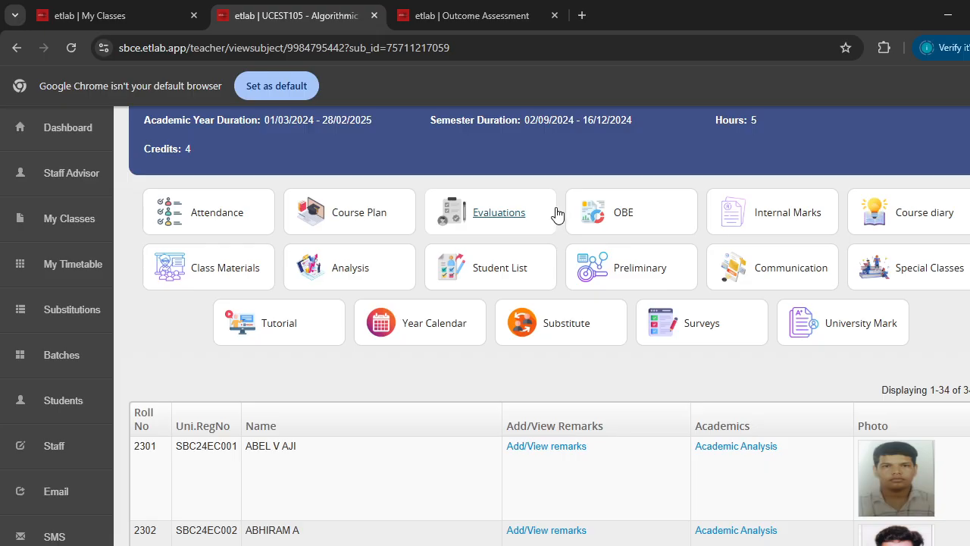
left_click(624, 220)
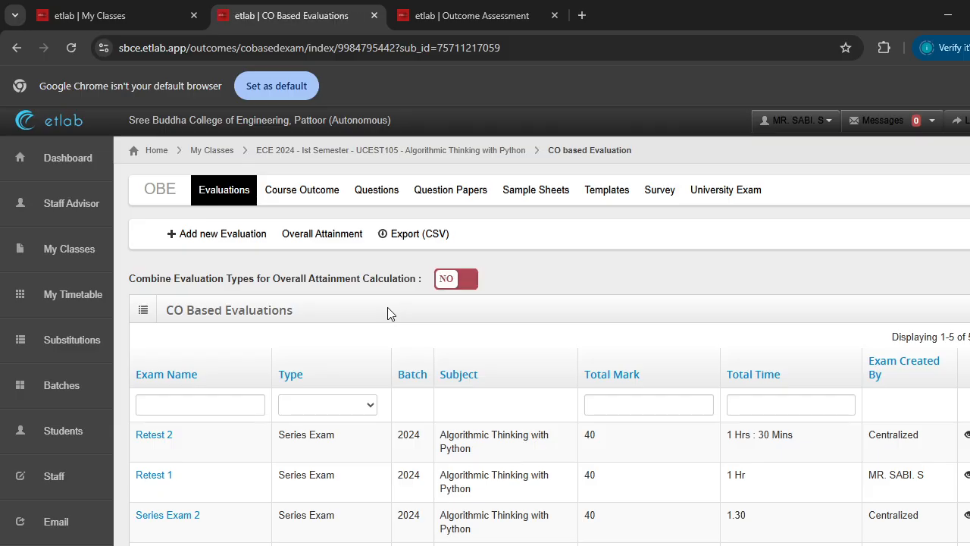
scroll(330, 317, "down", 2)
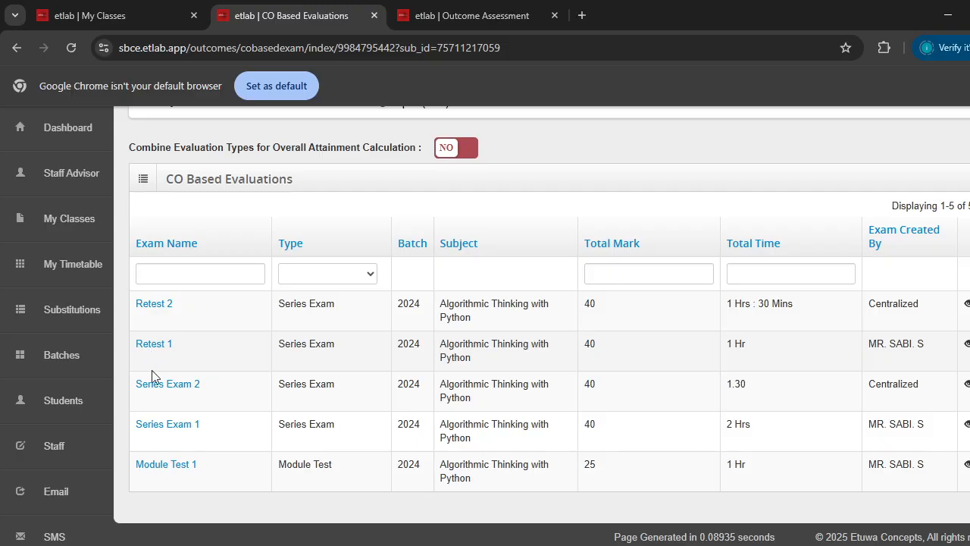
left_click(187, 434)
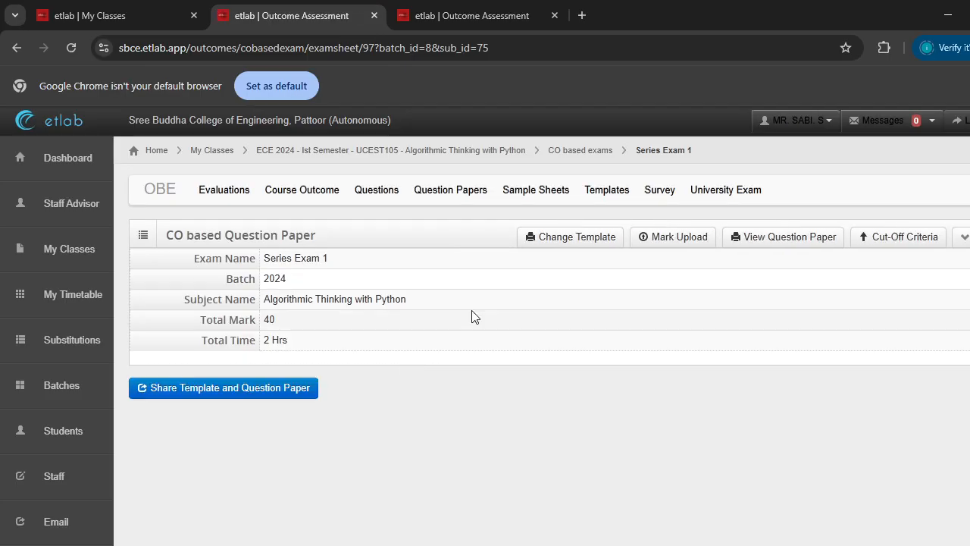
left_click(895, 241)
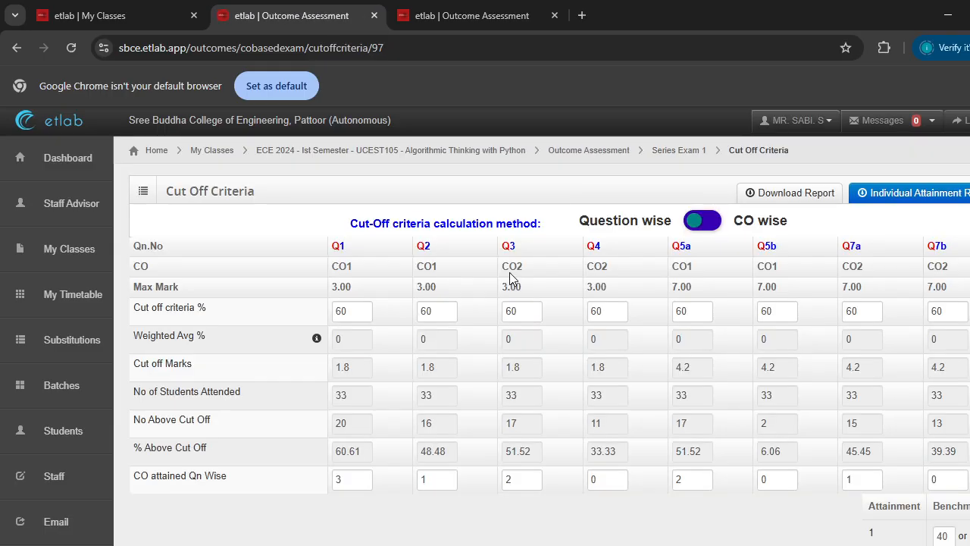
- Examine Series Exam 1's cut-off percentages, students above cut-off, benchmarks for attainment levels 1 to 3, and CO1 and CO2 attainment
scroll(510, 272, "down", 1)
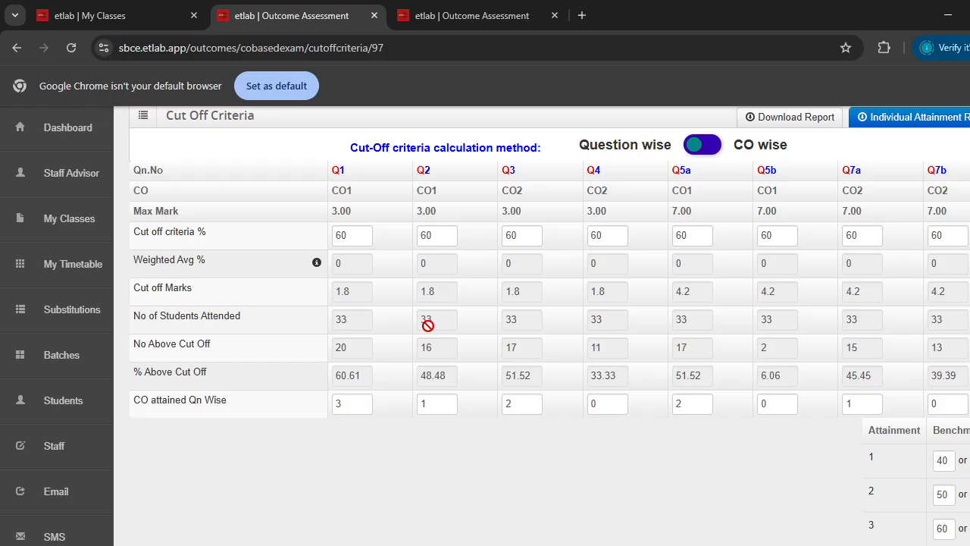
scroll(386, 404, "down", 2)
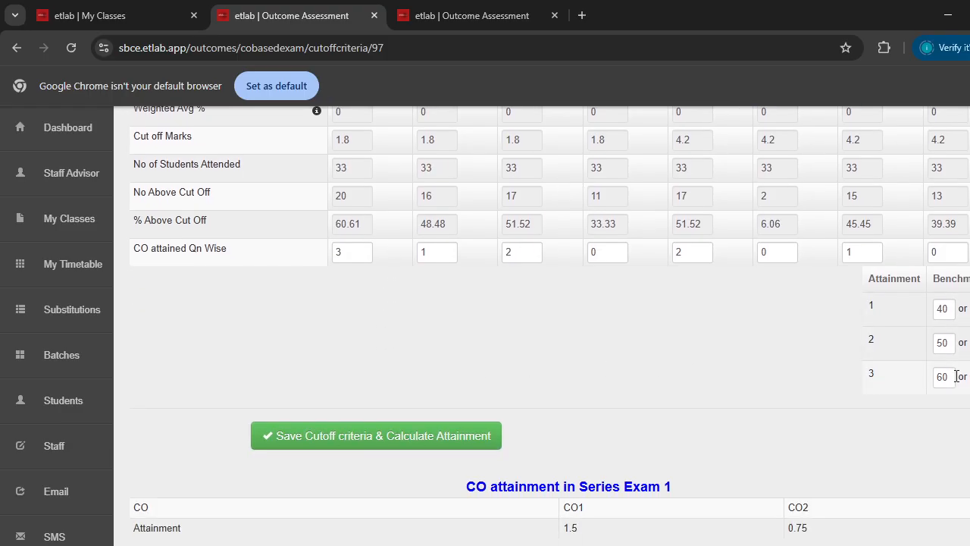
left_click(939, 309)
left_click_drag(938, 342, 948, 378)
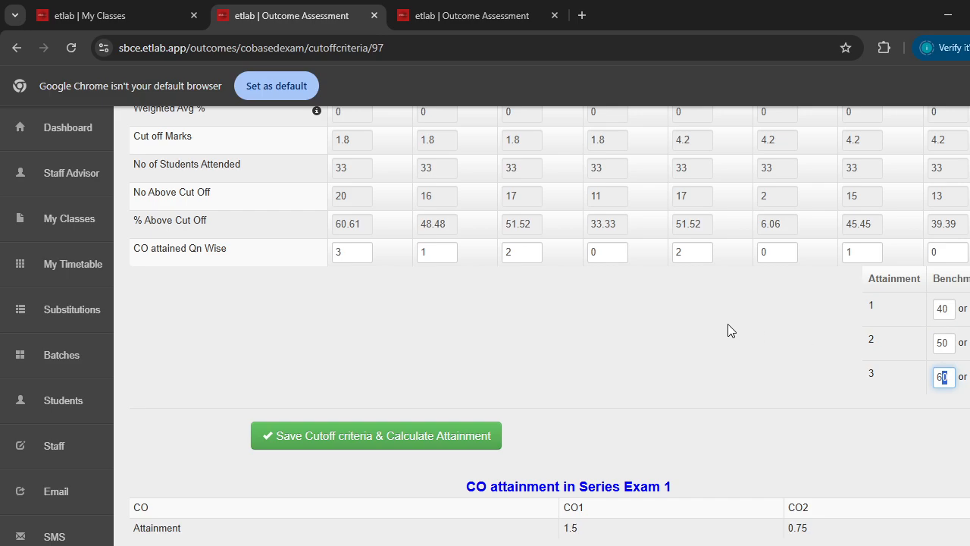
scroll(740, 324, "up", 3)
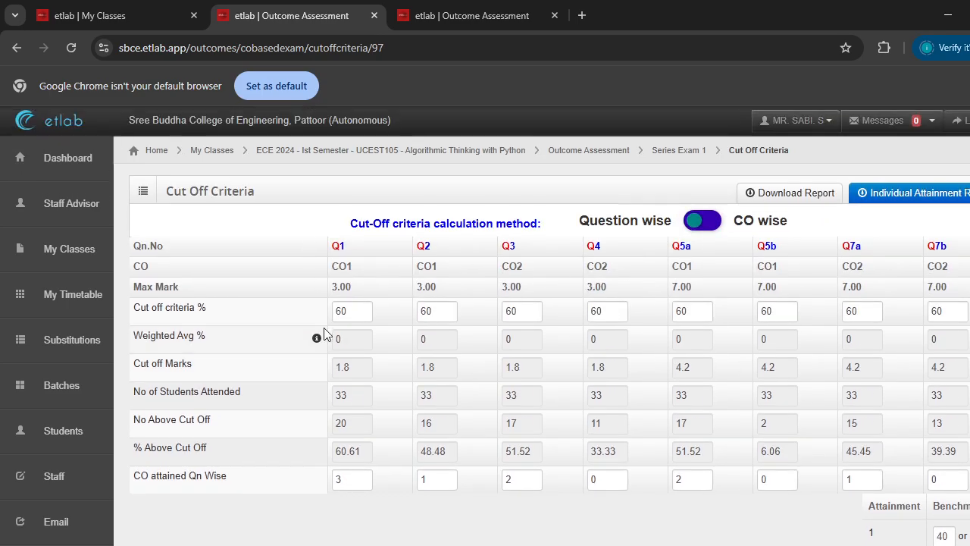
left_click_drag(341, 315, 349, 315)
scroll(375, 307, "down", 2)
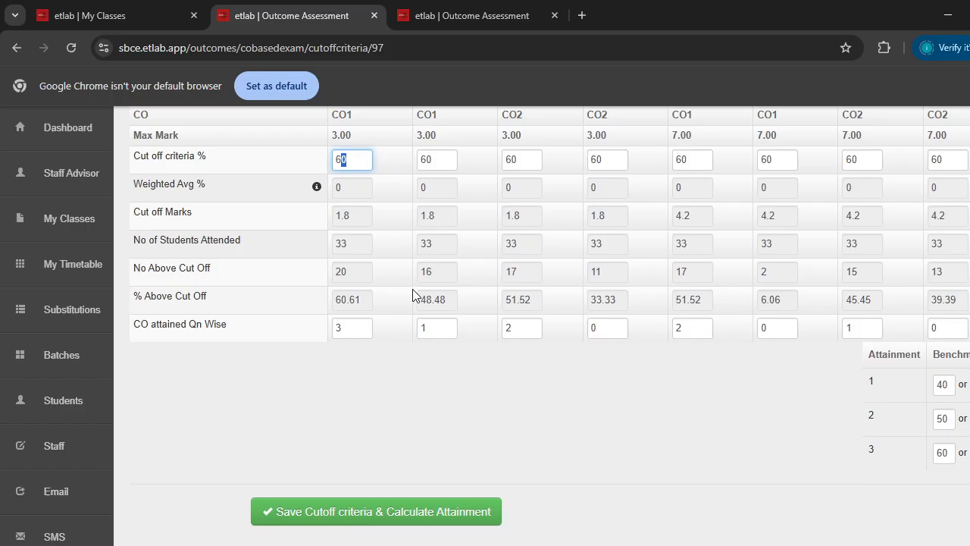
scroll(416, 293, "down", 2)
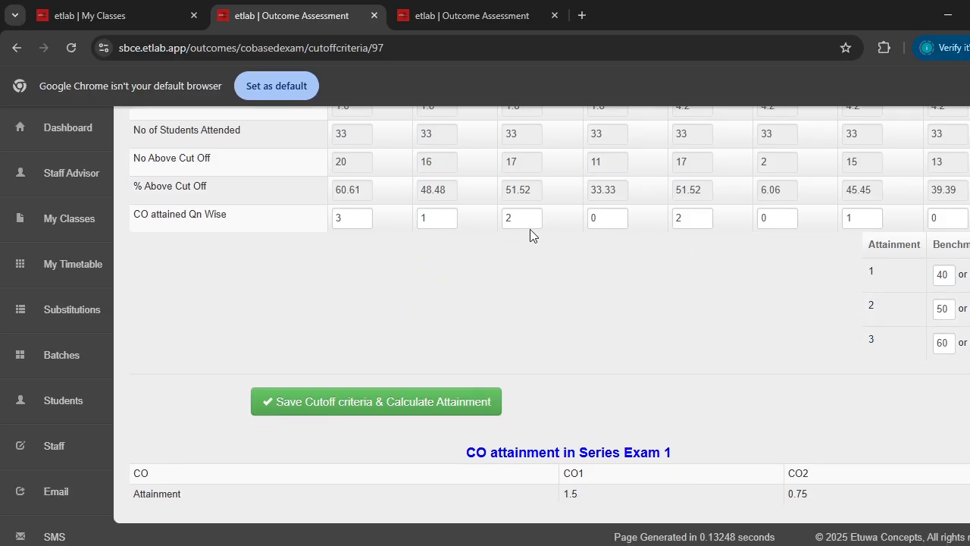
scroll(662, 265, "up", 3)
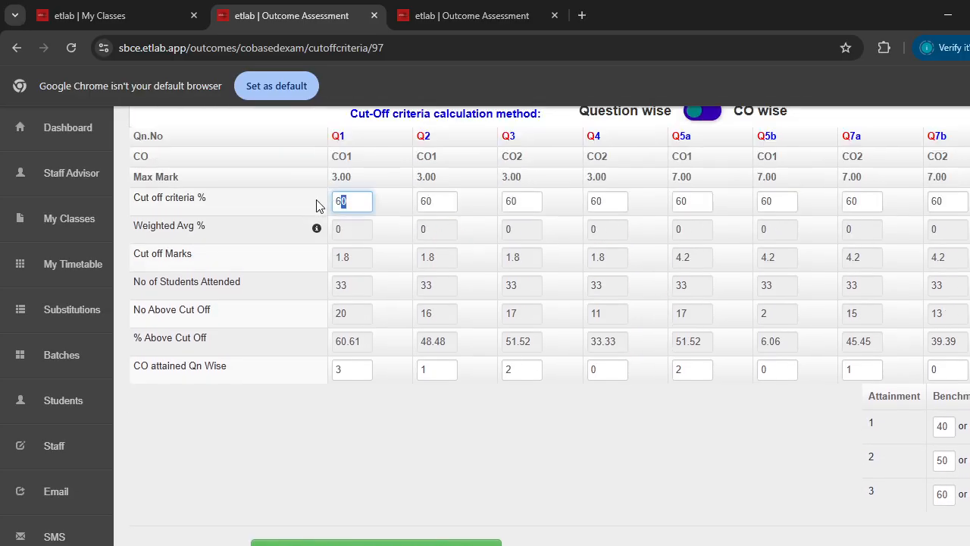
scroll(469, 344, "down", 2)
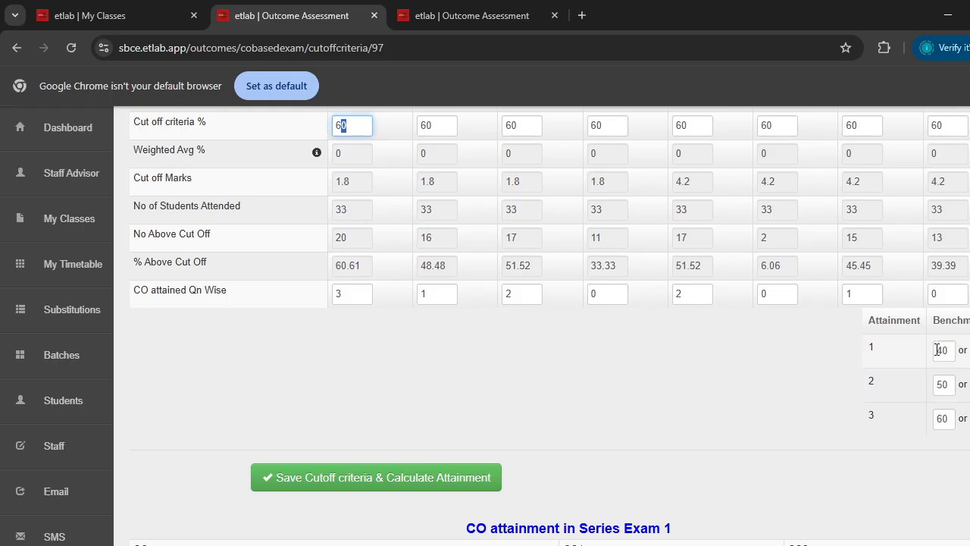
scroll(957, 353, "down", 1)
scroll(959, 333, "down", 2)
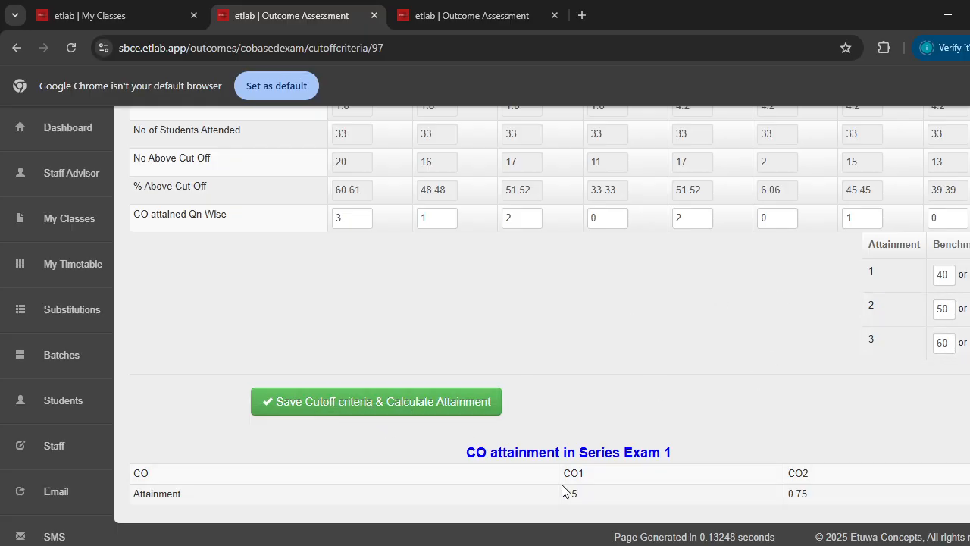
scroll(582, 414, "up", 4)
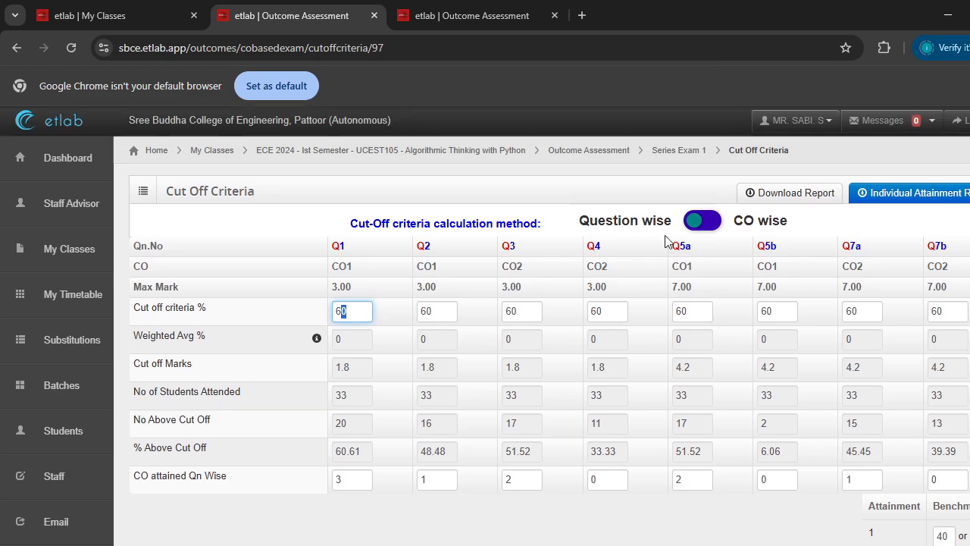
- Return to the CO based evaluations of the theory subject and open the cut-off criteria of Series Exam 2
left_click(689, 163)
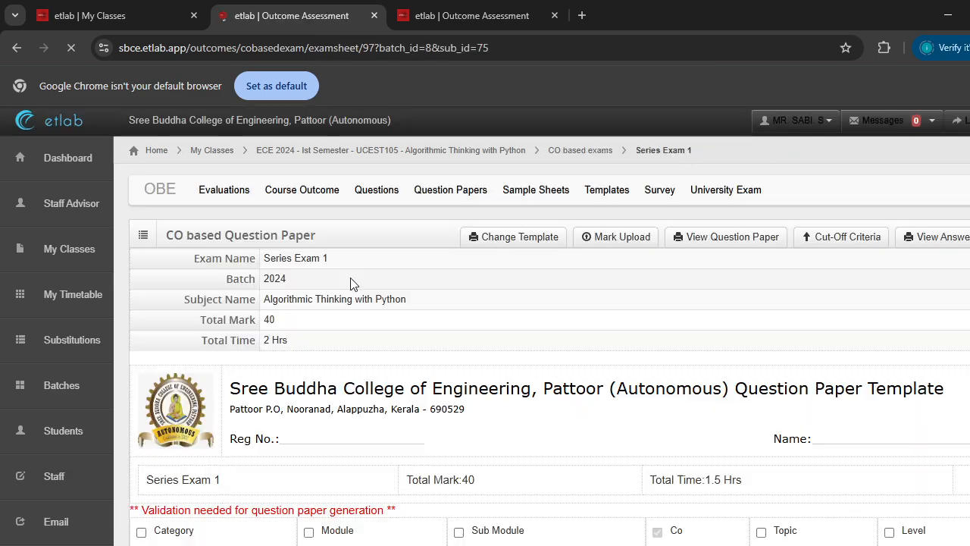
scroll(318, 295, "down", 2)
scroll(294, 305, "up", 3)
left_click(592, 150)
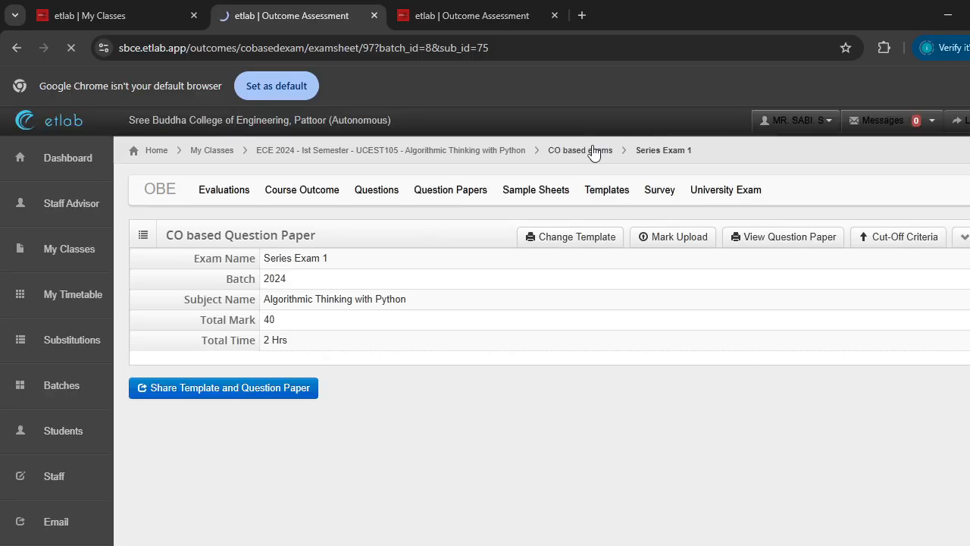
scroll(166, 460, "down", 2)
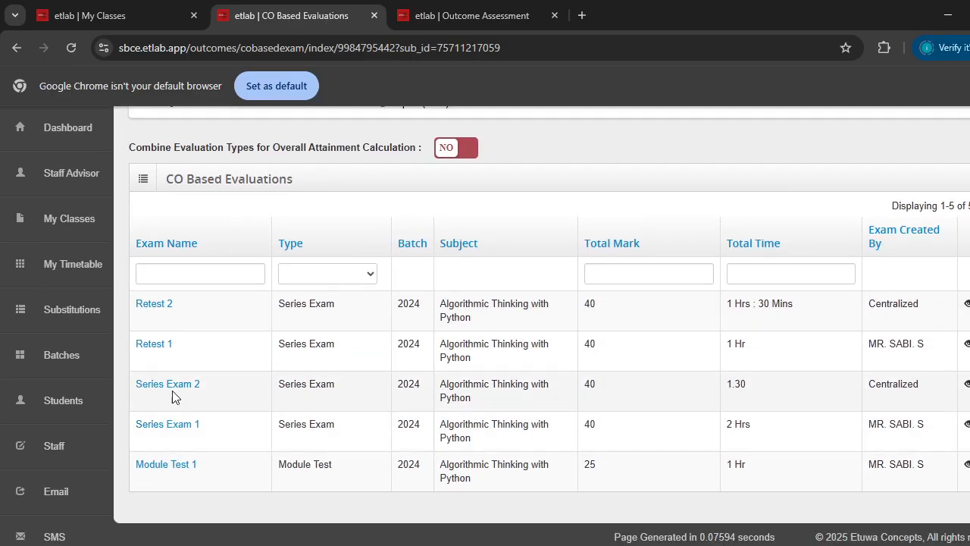
left_click(174, 385)
scroll(531, 349, "down", 2)
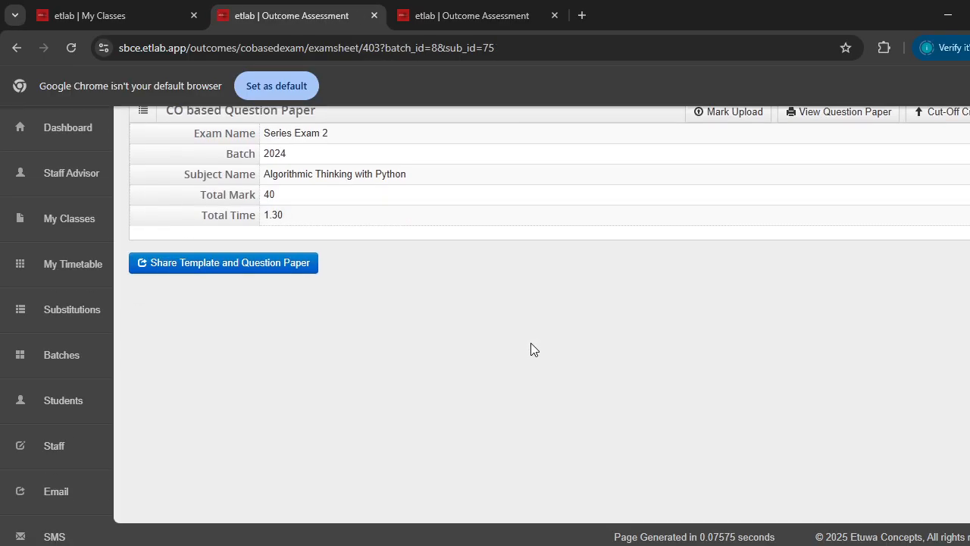
scroll(768, 152, "up", 1)
left_click(940, 188)
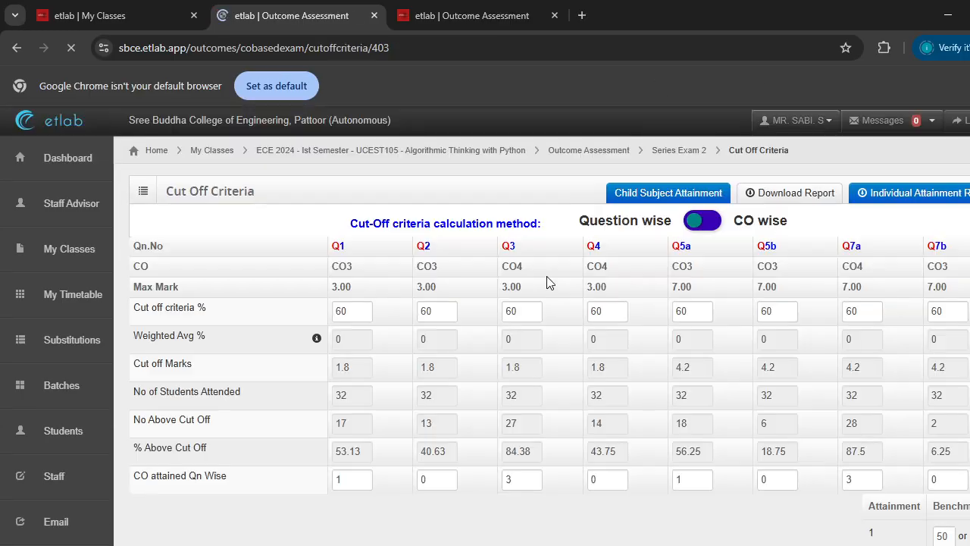
- Set Series Exam 2's benchmarks for attainment levels 1, 2 and 3 to 40, 50 and 60, then save the criteria and calculate the attainment
scroll(569, 290, "down", 1)
scroll(723, 390, "down", 2)
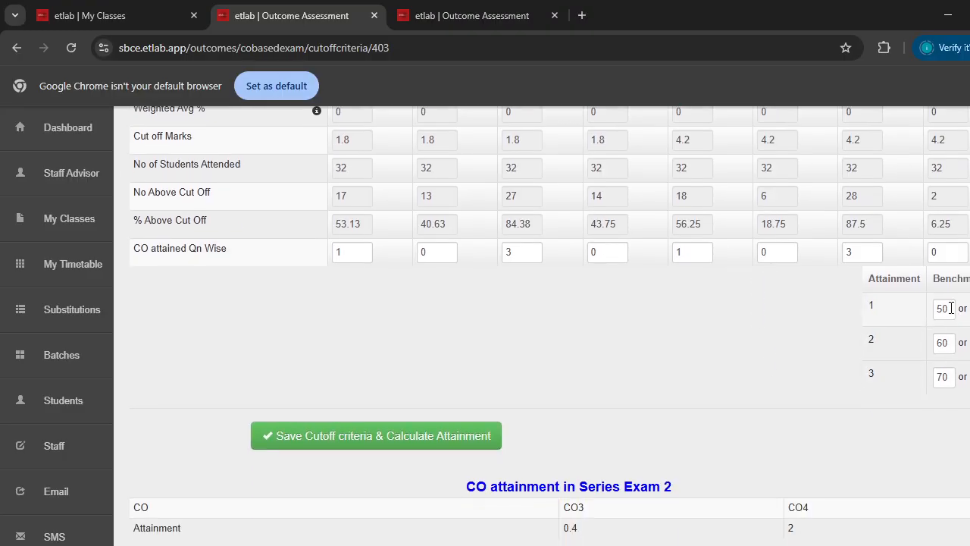
left_click(945, 307)
double_click(945, 308)
type("40")
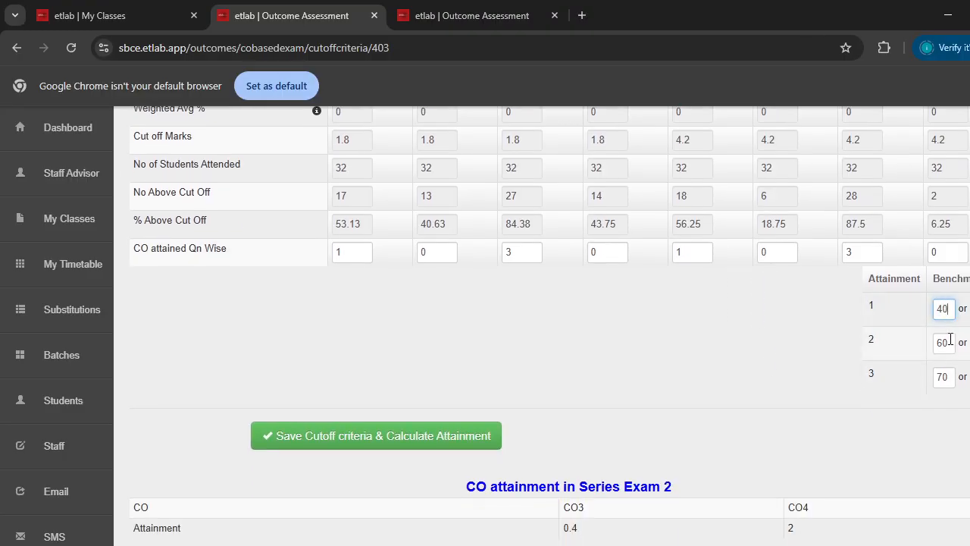
key("Tab")
type("50")
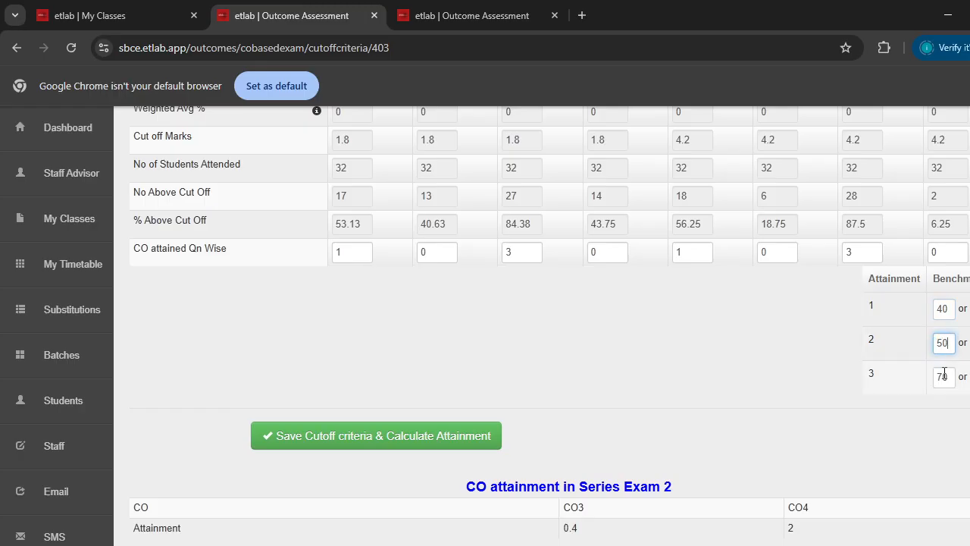
double_click(946, 377)
type("60")
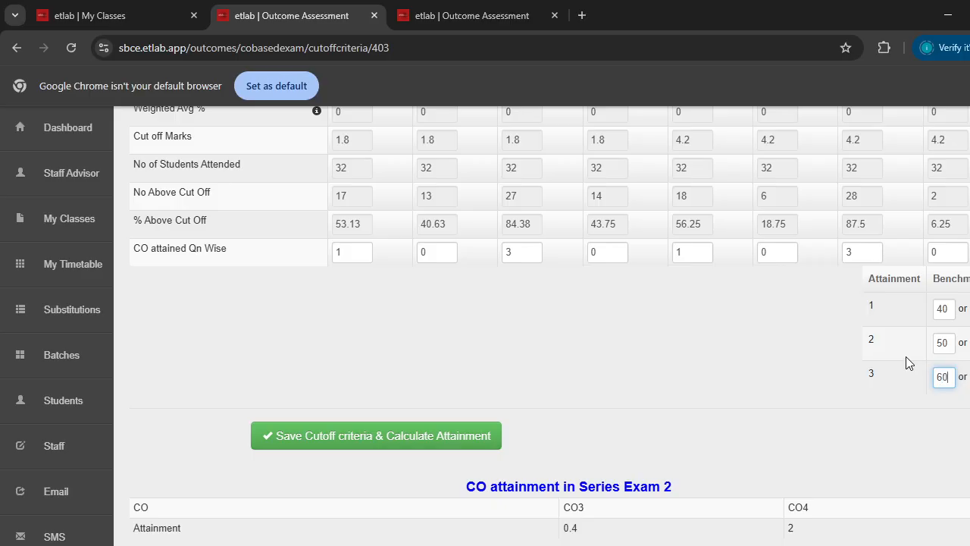
left_click(464, 436)
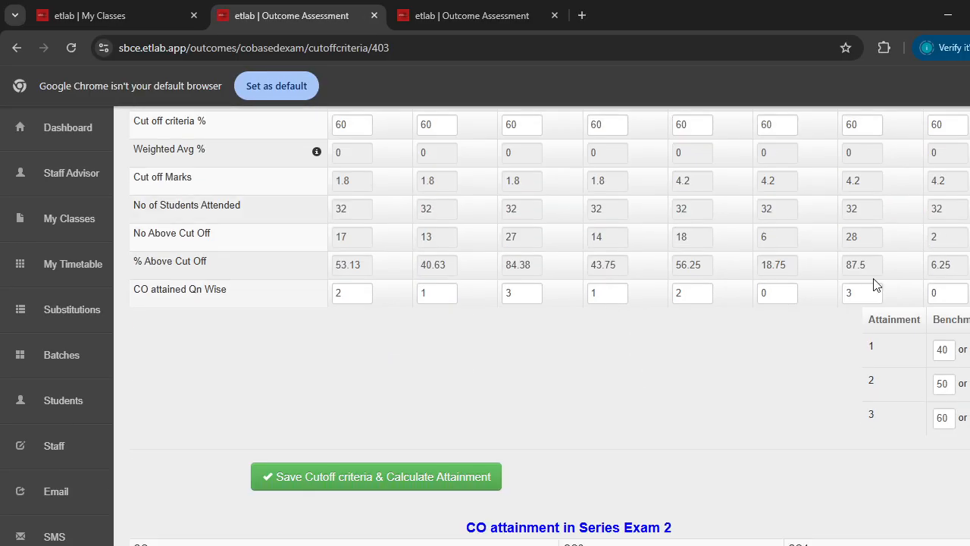
- Check Series Exam 2's recalculated question-wise attainment and its CO3 and CO4 attainment
left_click_drag(354, 294, 327, 296)
scroll(574, 352, "down", 1)
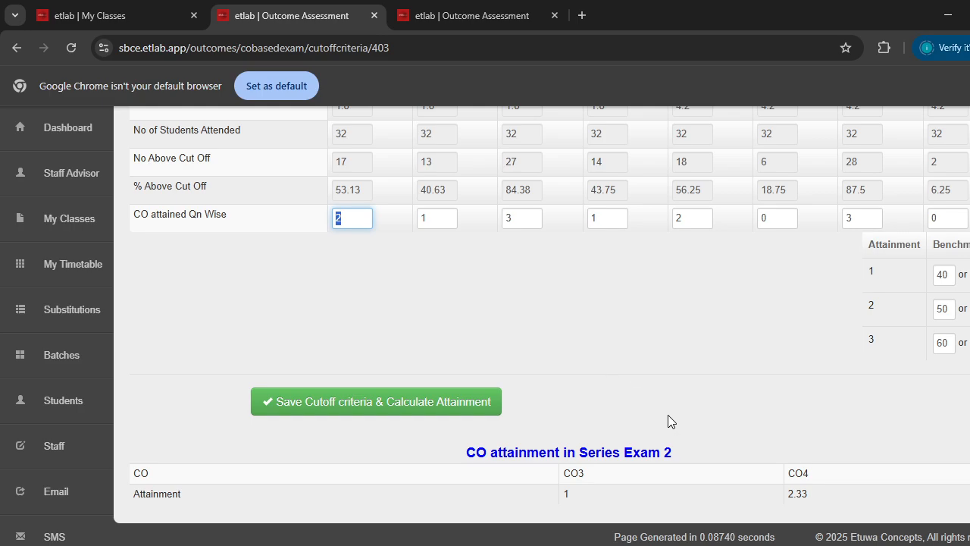
scroll(668, 415, "up", 4)
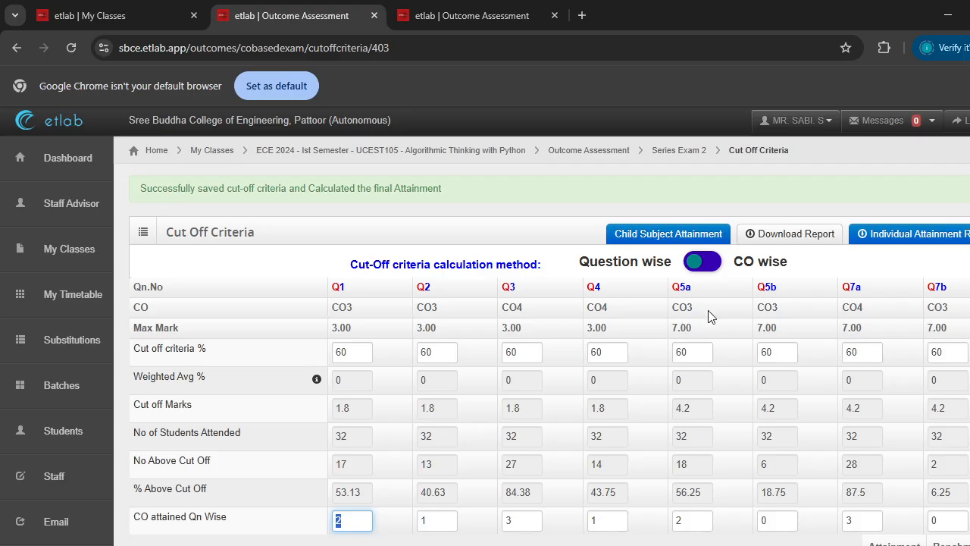
- Return to the subject's CO based evaluations and open the overall attainment calculation
left_click(611, 150)
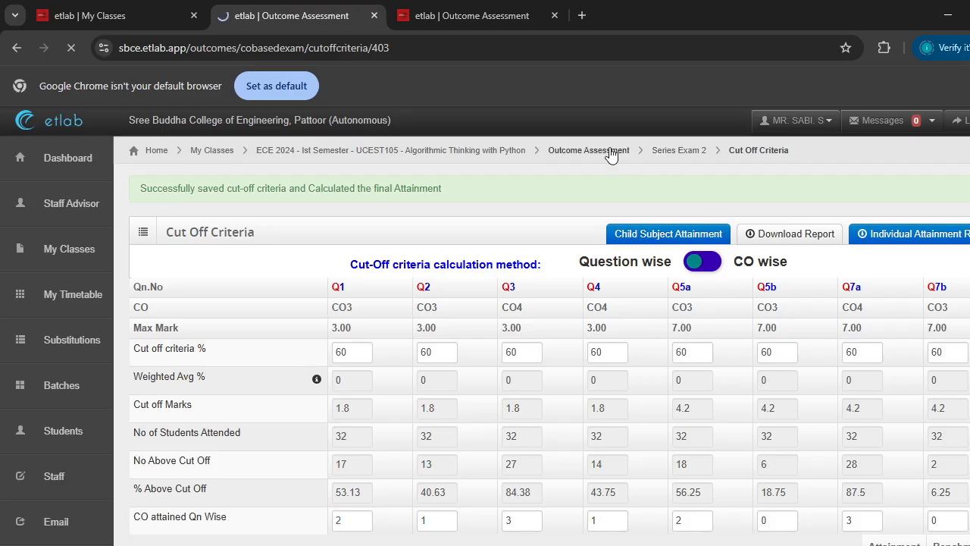
scroll(306, 370, "down", 1)
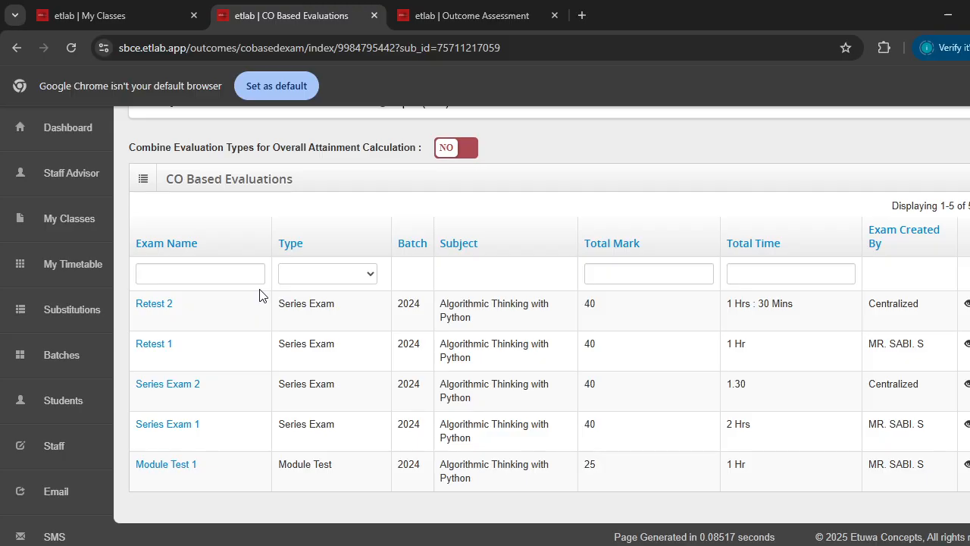
scroll(404, 295, "up", 2)
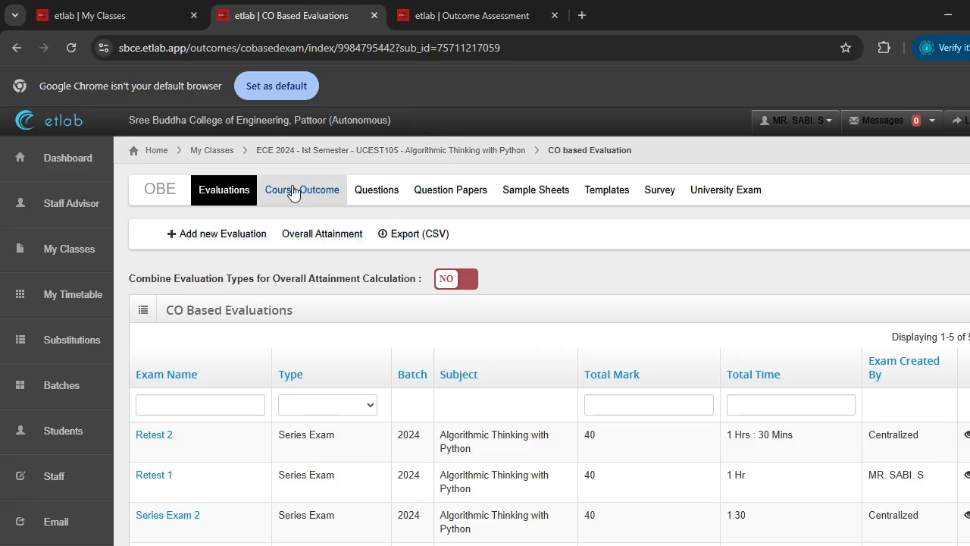
left_click(324, 240)
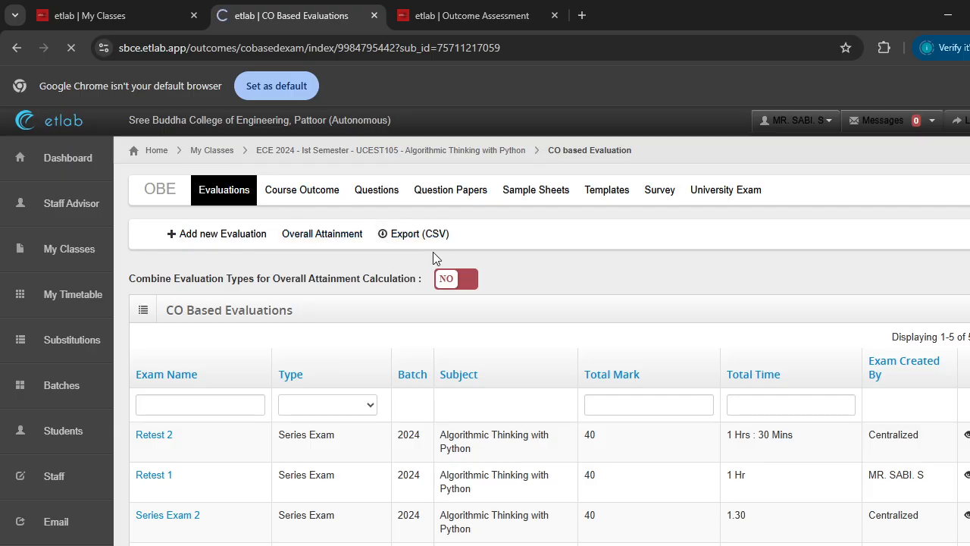
- Examine the overall attainment page's evaluation rows, weightages, overall CO attainment and external attainment section
scroll(561, 271, "down", 2)
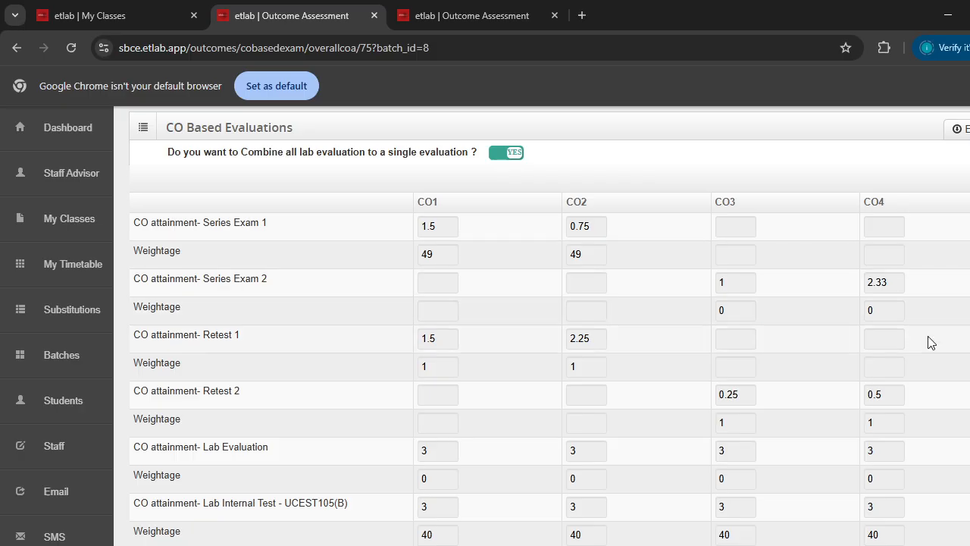
scroll(931, 341, "down", 5)
scroll(961, 318, "up", 5)
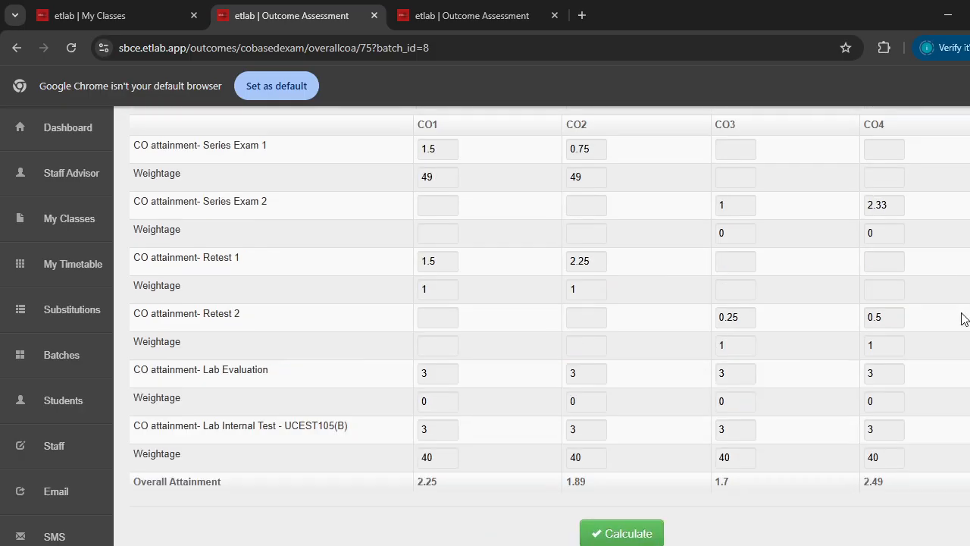
scroll(609, 314, "up", 3)
scroll(523, 297, "down", 1)
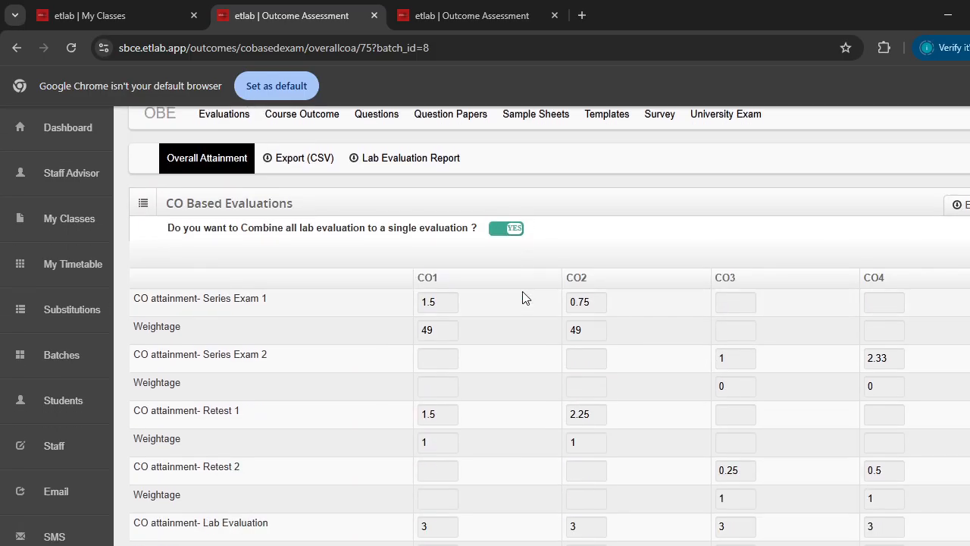
scroll(527, 290, "down", 4)
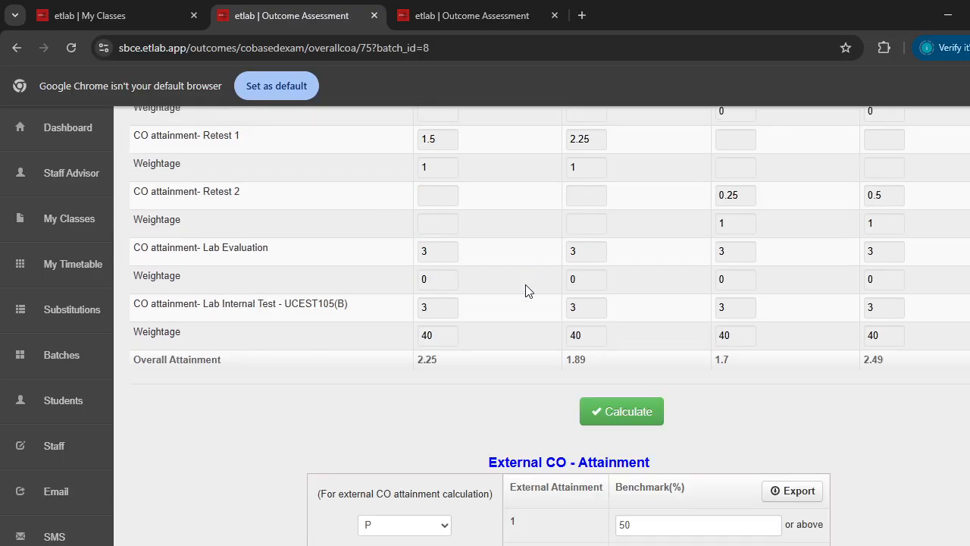
scroll(416, 310, "up", 4)
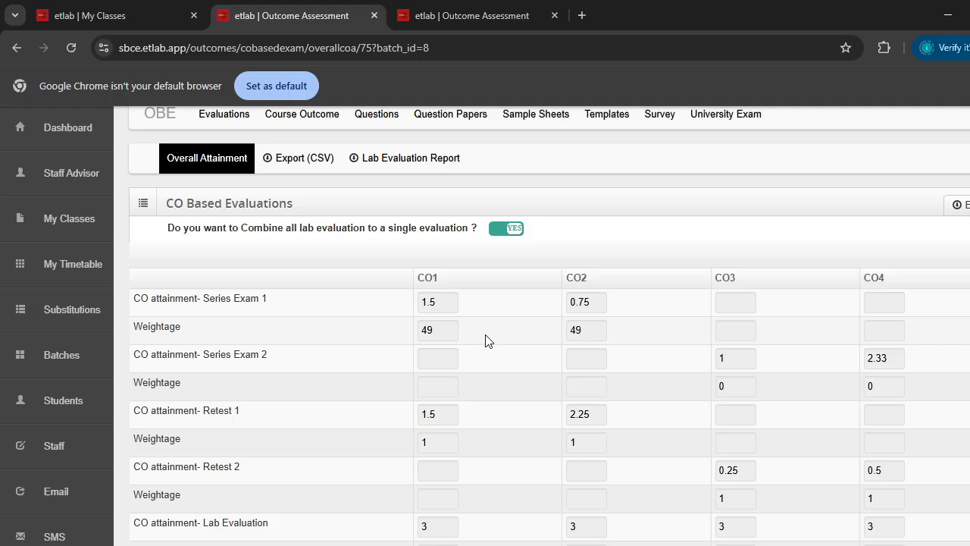
scroll(199, 295, "down", 1)
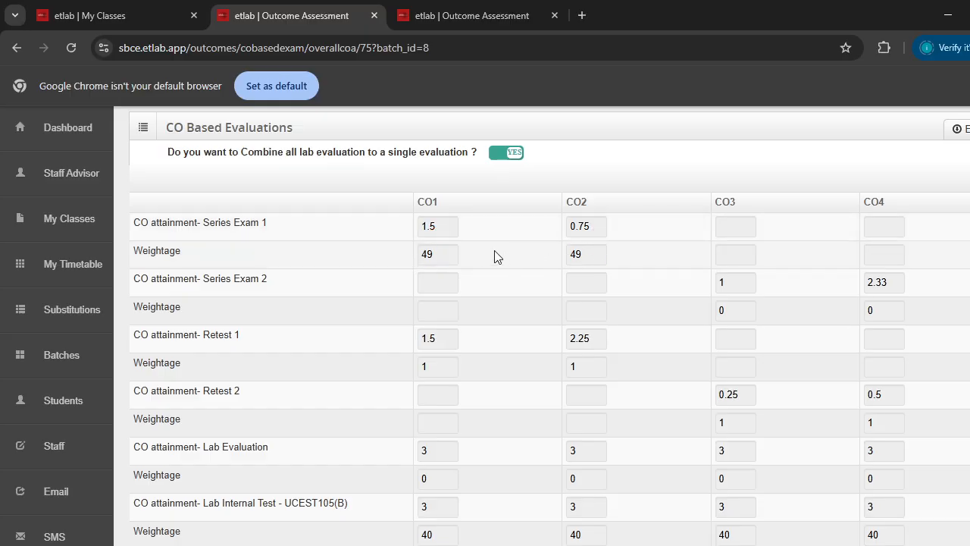
scroll(446, 234, "down", 2)
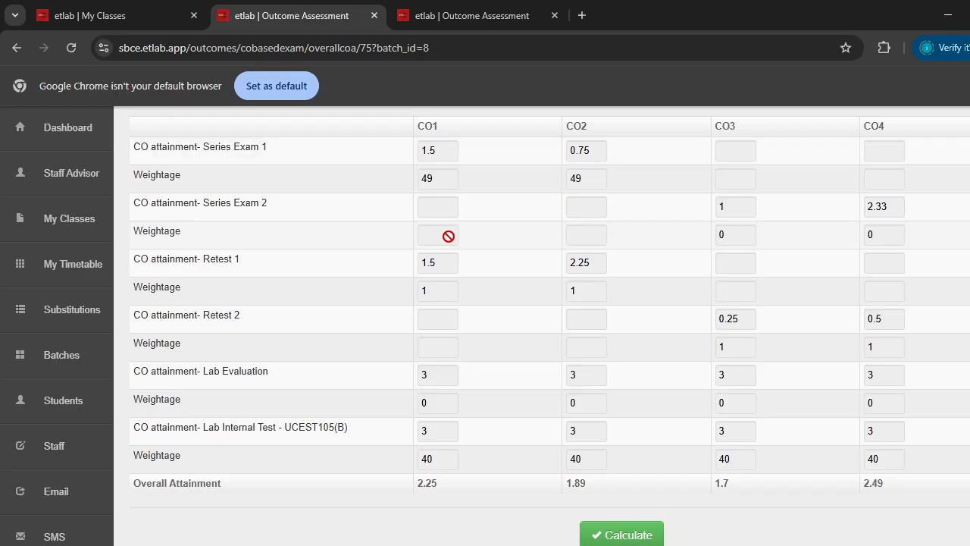
scroll(454, 234, "up", 2)
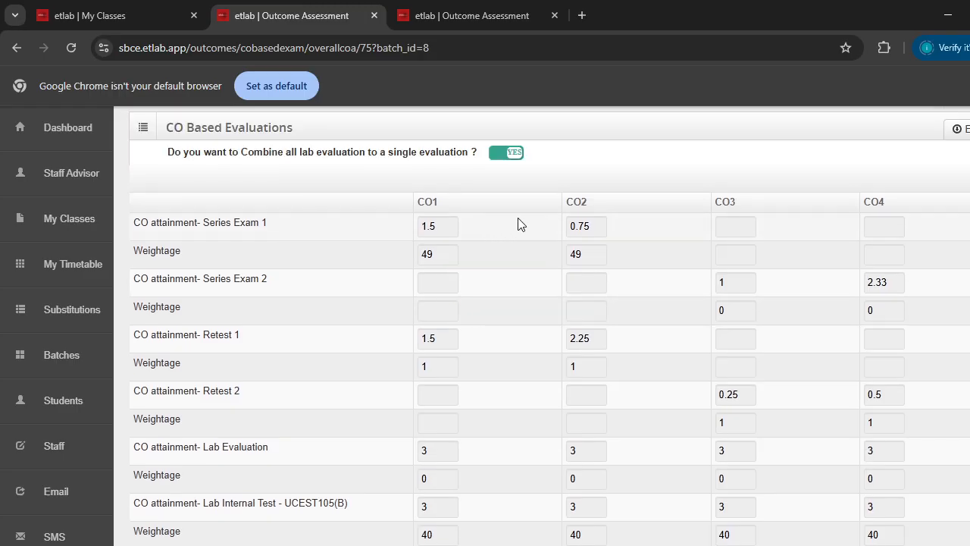
- Compare the CO attainment rows of Series Exam 2, both retests, Lab Evaluation and Lab Internal Test
left_click_drag(203, 279, 286, 282)
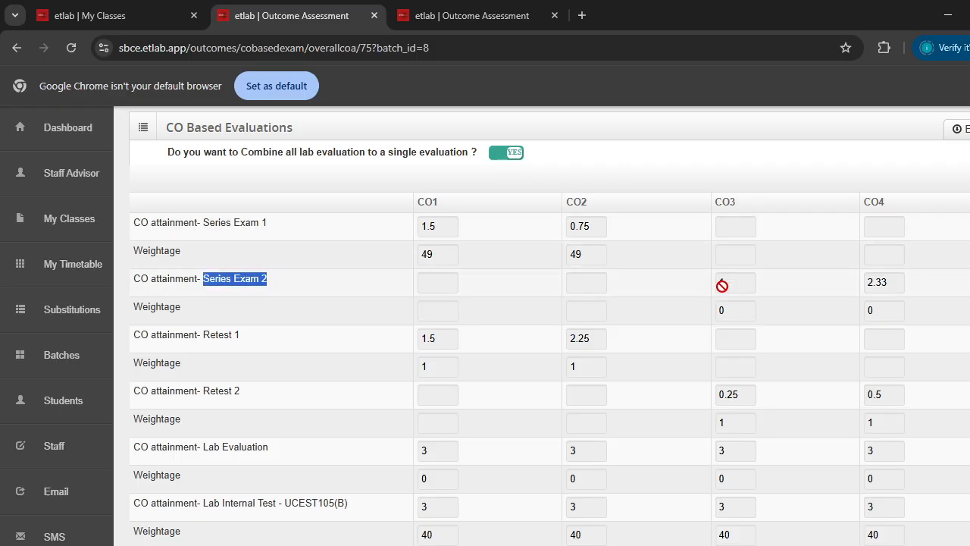
scroll(841, 294, "down", 1)
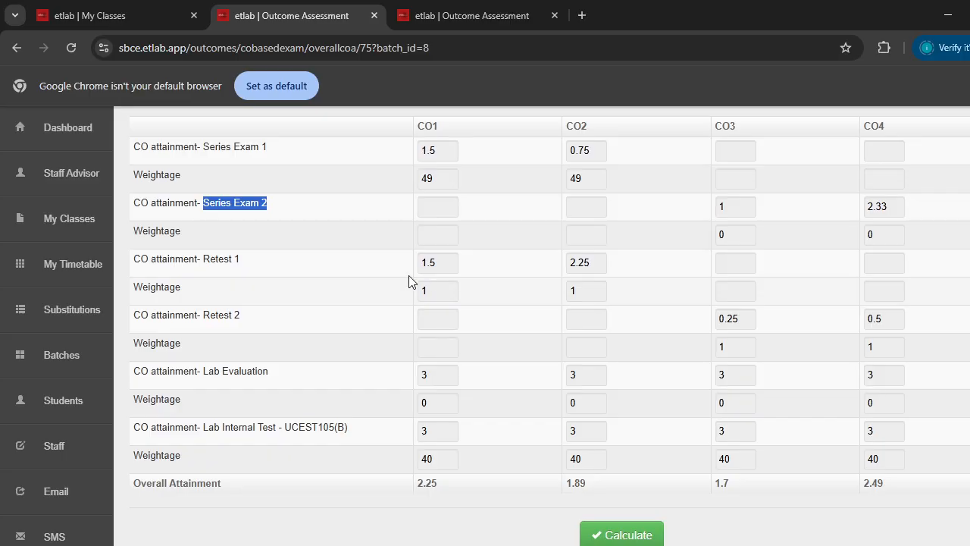
left_click_drag(204, 258, 246, 259)
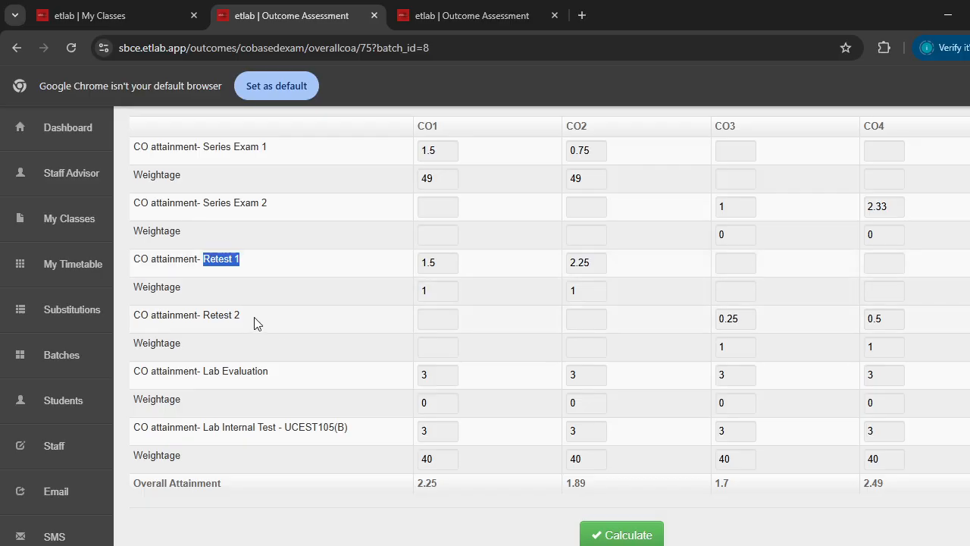
left_click(776, 331)
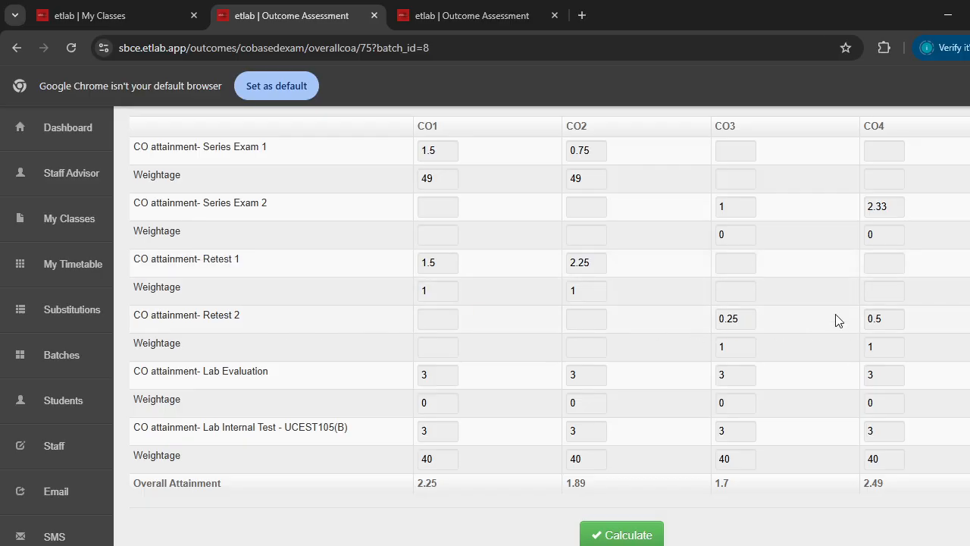
scroll(827, 320, "down", 2)
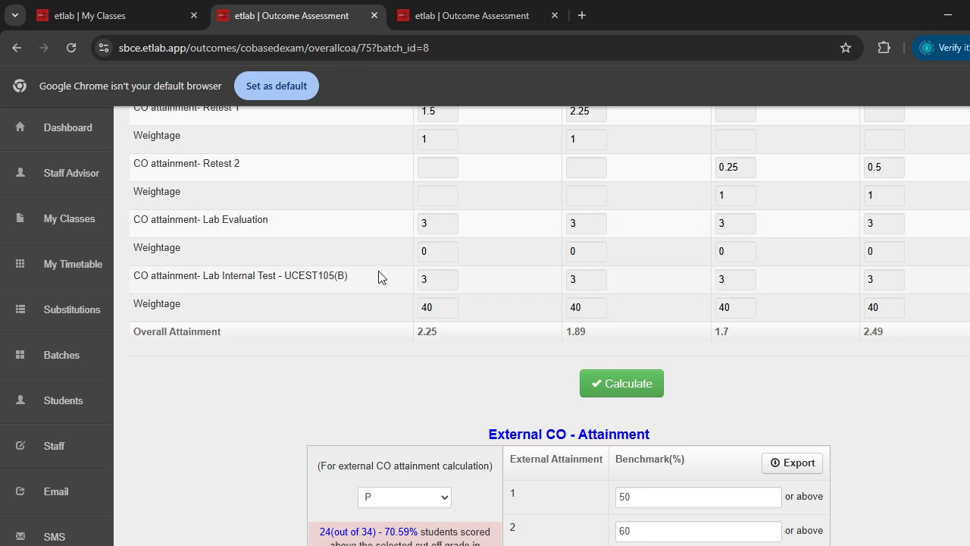
left_click_drag(223, 275, 309, 275)
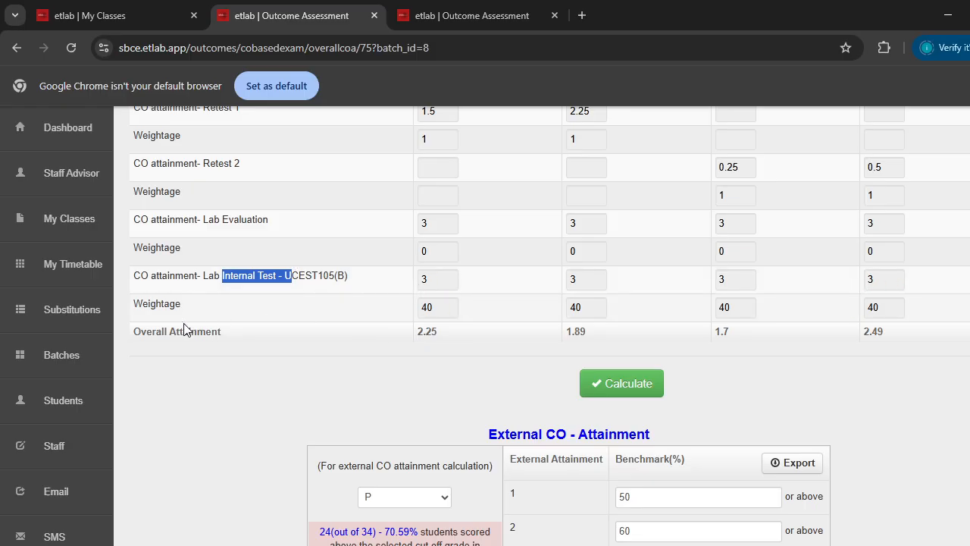
scroll(425, 282, "up", 4)
scroll(418, 314, "down", 2)
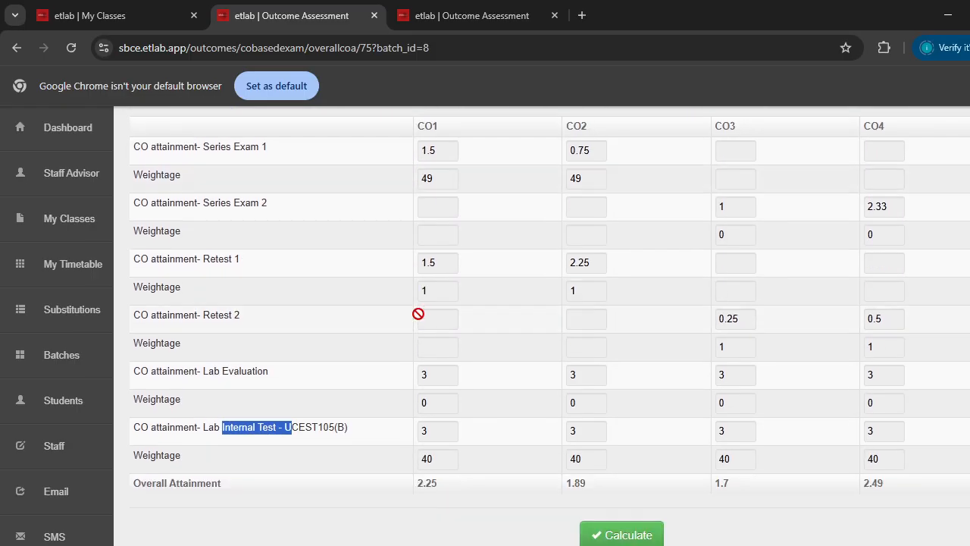
- Review the CO1 weightages of Series Exam 1, Retest 1 and Lab Evaluation
left_click_drag(418, 126, 445, 125)
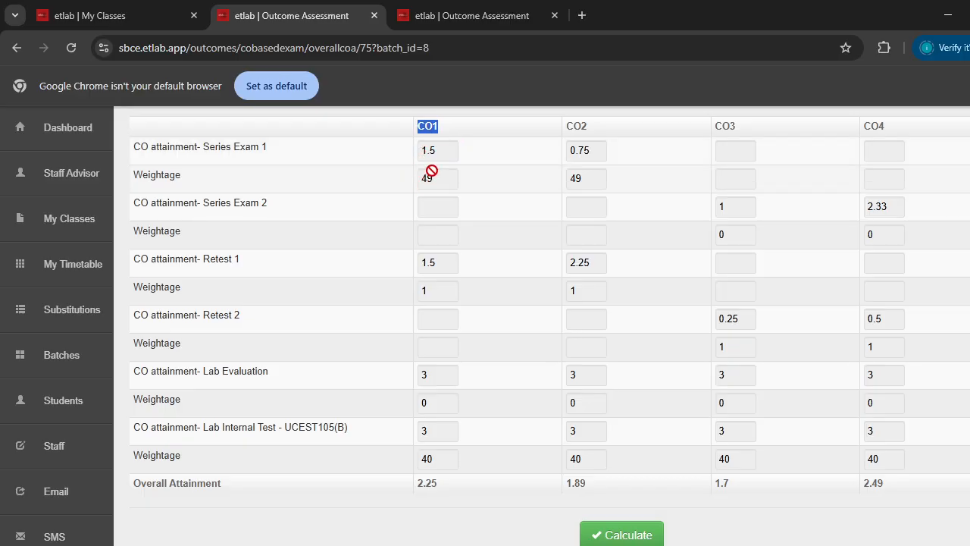
left_click(493, 184)
left_click_drag(442, 180, 414, 177)
left_click(435, 288)
left_click_drag(435, 288, 423, 289)
scroll(435, 311, "down", 1)
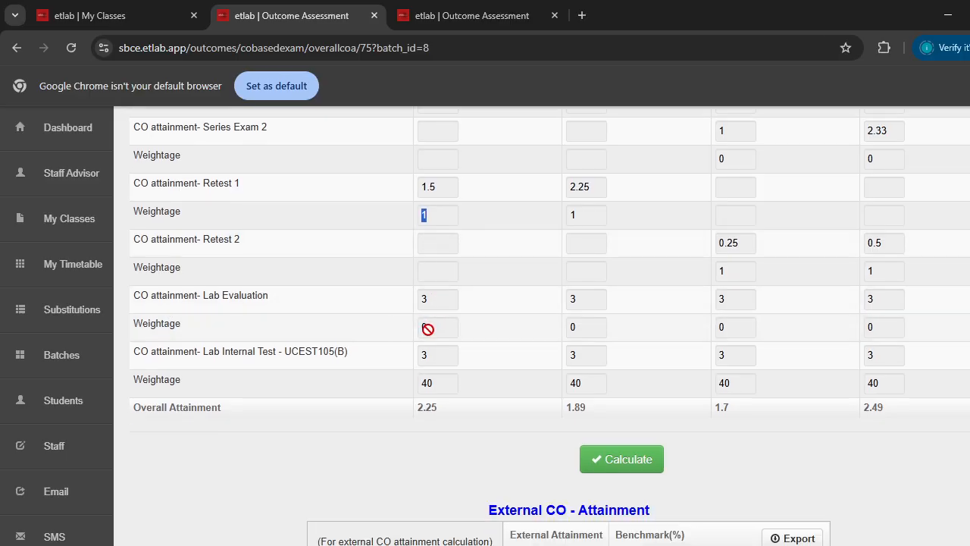
left_click_drag(420, 327, 433, 327)
- Make the weightages editable and set the Lab Evaluation weightage for CO1 to 10
scroll(563, 383, "up", 4)
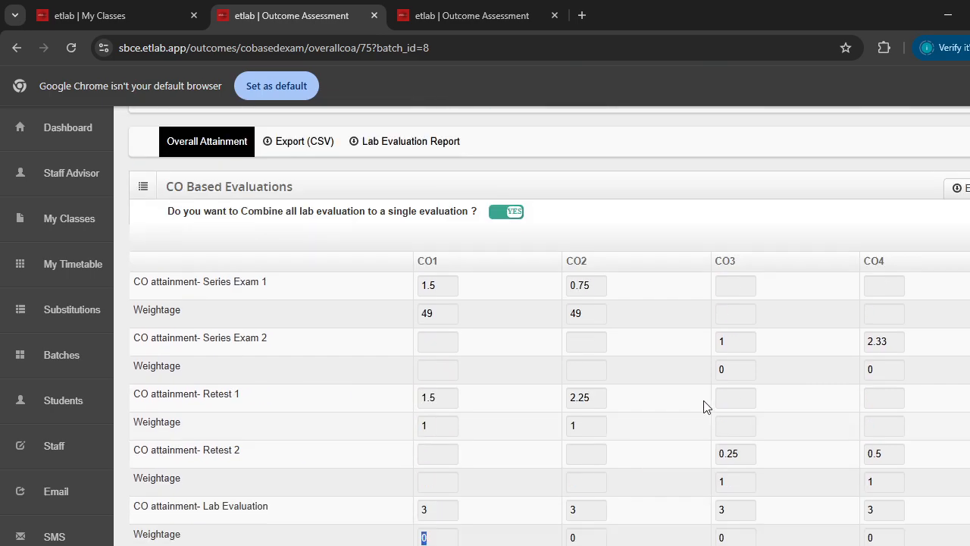
scroll(544, 337, "down", 4)
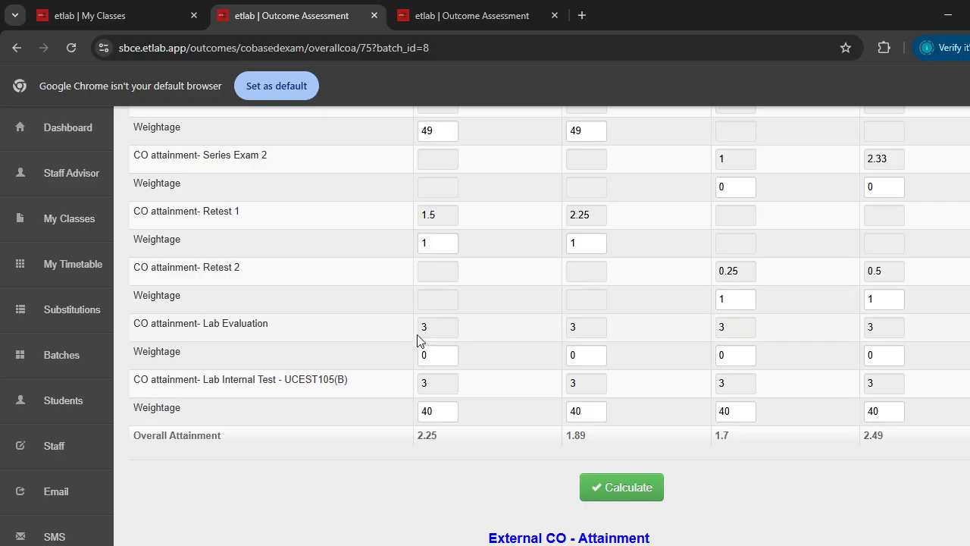
left_click_drag(422, 353, 400, 356)
type("10")
double_click(415, 413)
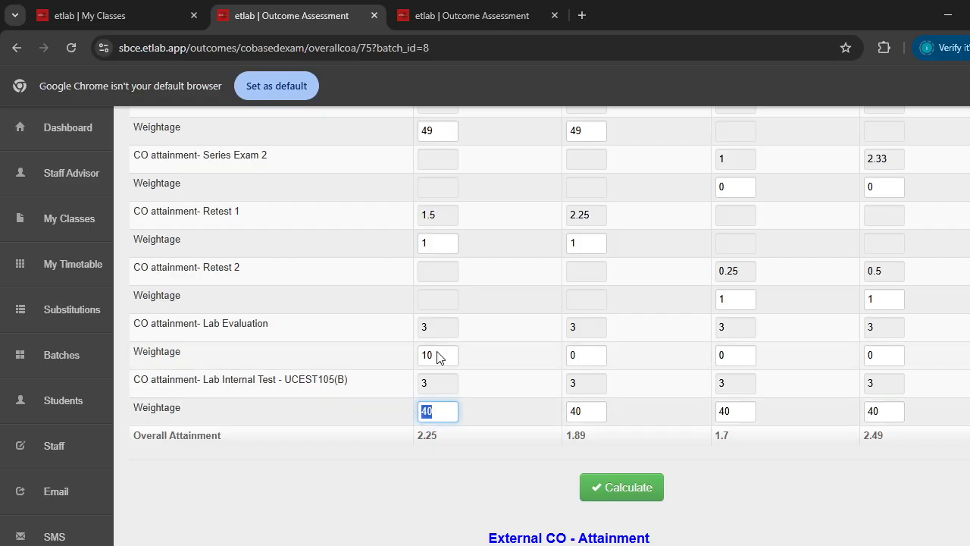
scroll(433, 333, "up", 1)
scroll(430, 318, "down", 1)
scroll(430, 318, "down", 1)
scroll(423, 342, "up", 1)
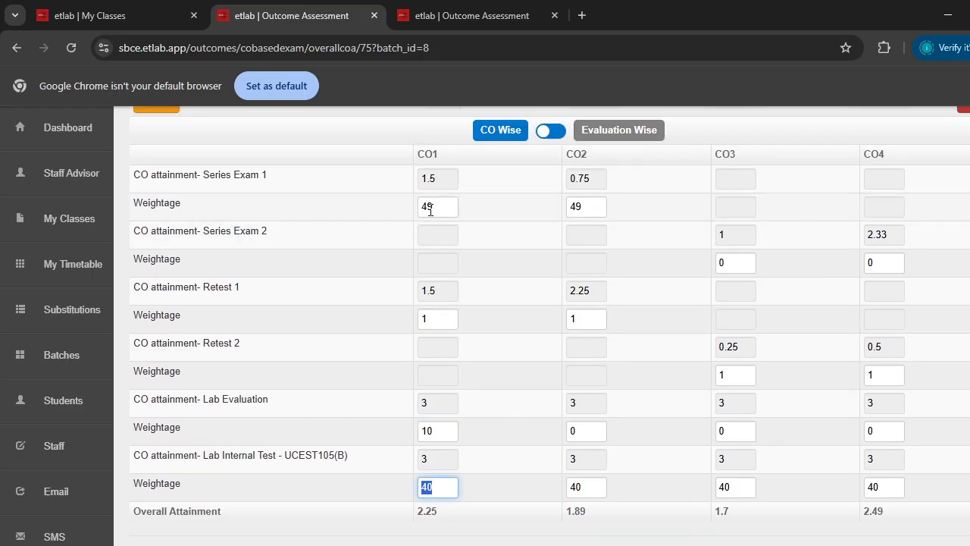
- Set the CO1 weightages to 0 for Retest 1 and 50 for Series Exam 1
double_click(435, 323)
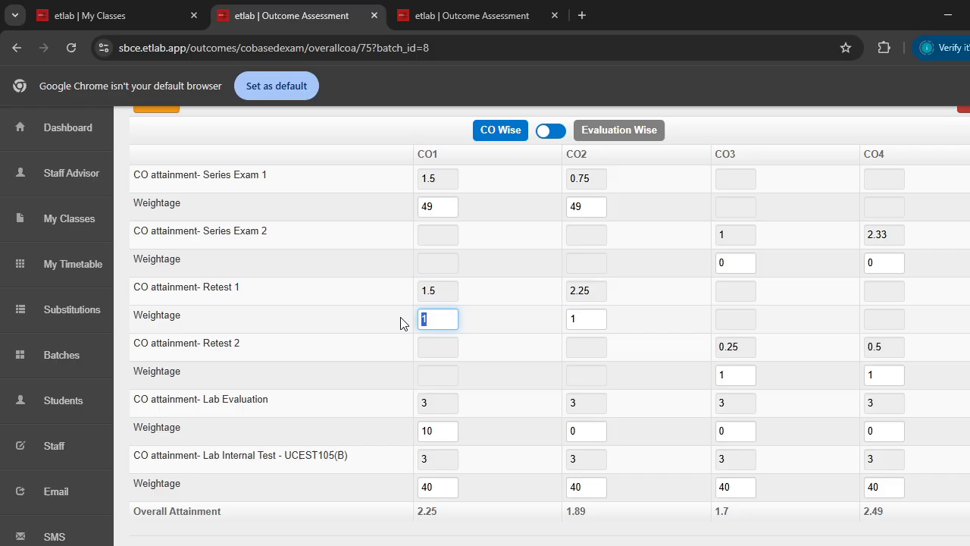
type("0")
double_click(438, 209)
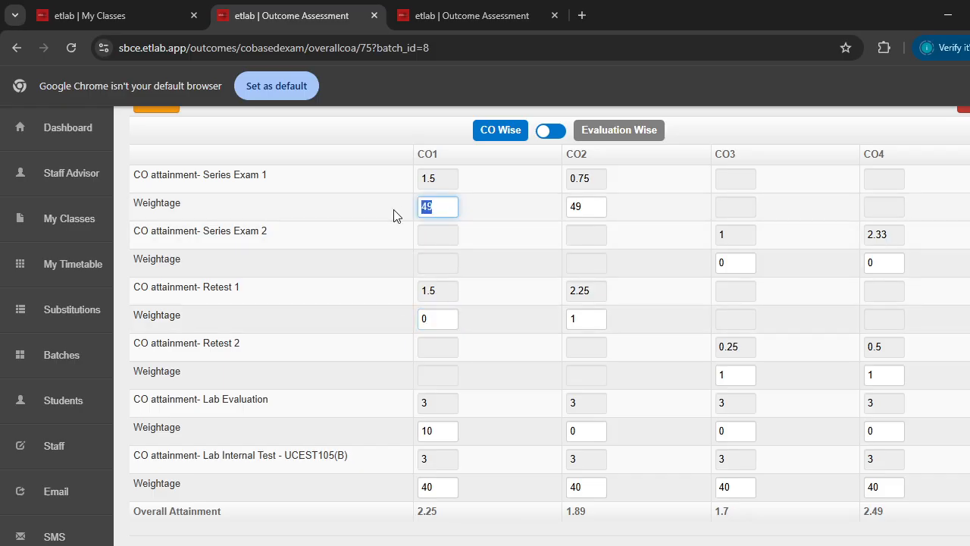
type("50")
scroll(429, 364, "down", 1)
scroll(430, 364, "down", 2)
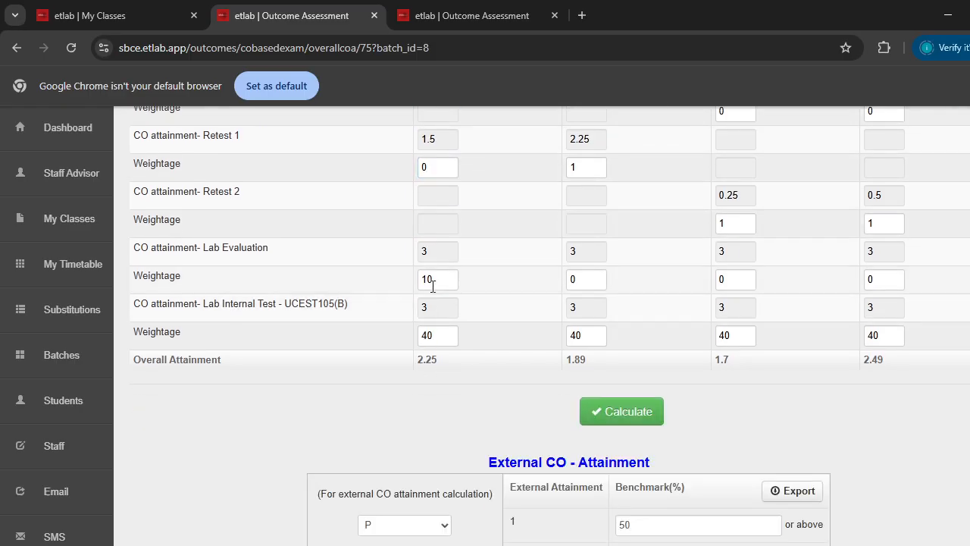
double_click(437, 335)
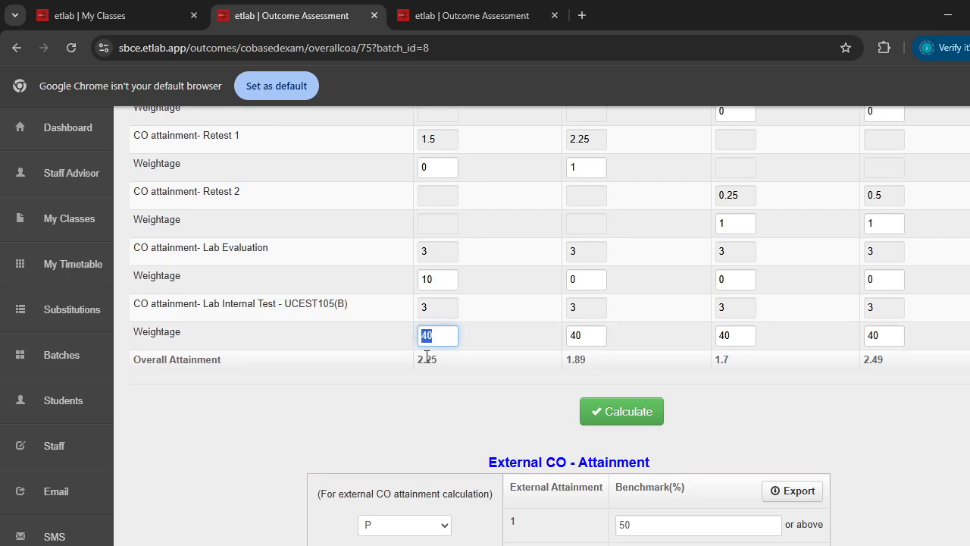
- Set the Series Exam 2 weightages for CO3 and CO4 to 50 each
scroll(546, 296, "up", 3)
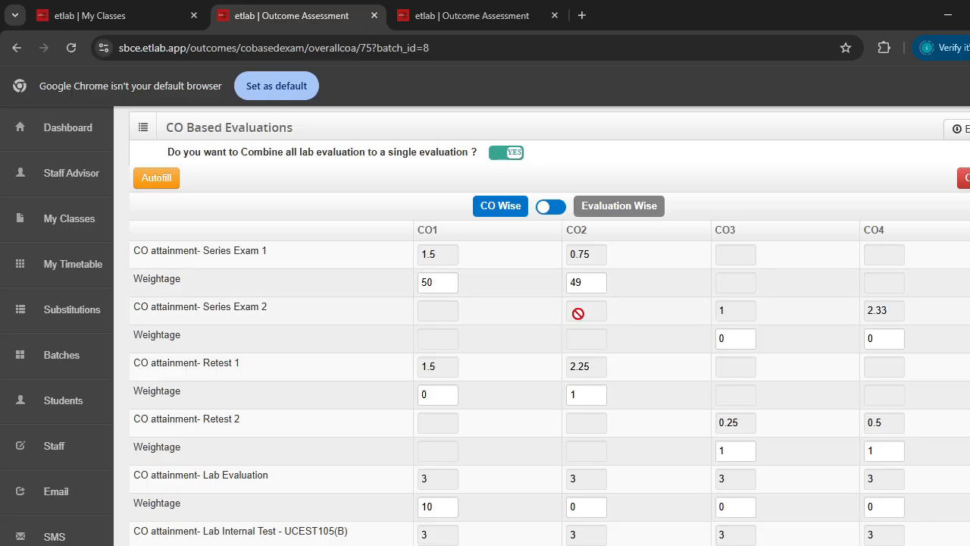
left_click(733, 338)
left_click_drag(734, 338, 712, 343)
type("50")
key("Tab")
type("50")
- Set the Retest 2 weightages for CO3 and CO4 to 0
scroll(828, 350, "down", 1)
left_click_drag(730, 373, 706, 376)
type("0")
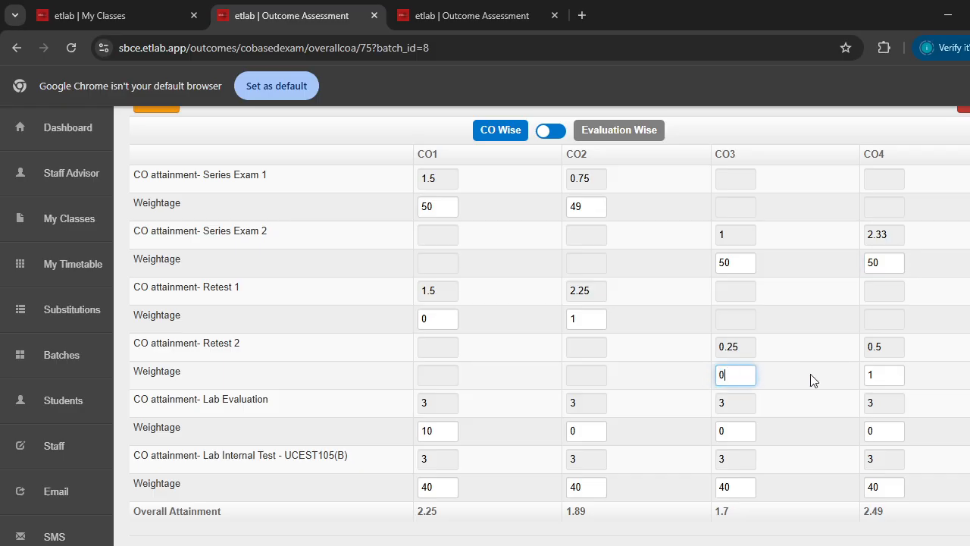
left_click_drag(883, 372, 846, 376)
type("0")
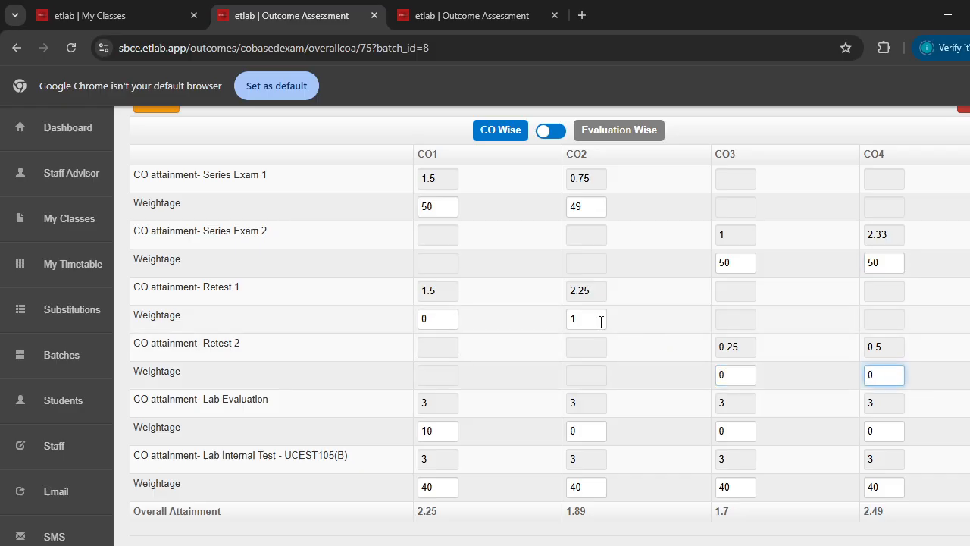
- Set the CO2 weightages to 0 for Retest 1 and 50 for Series Exam 1
left_click_drag(599, 320, 558, 324)
type("0")
left_click_drag(598, 206, 564, 203)
type("50")
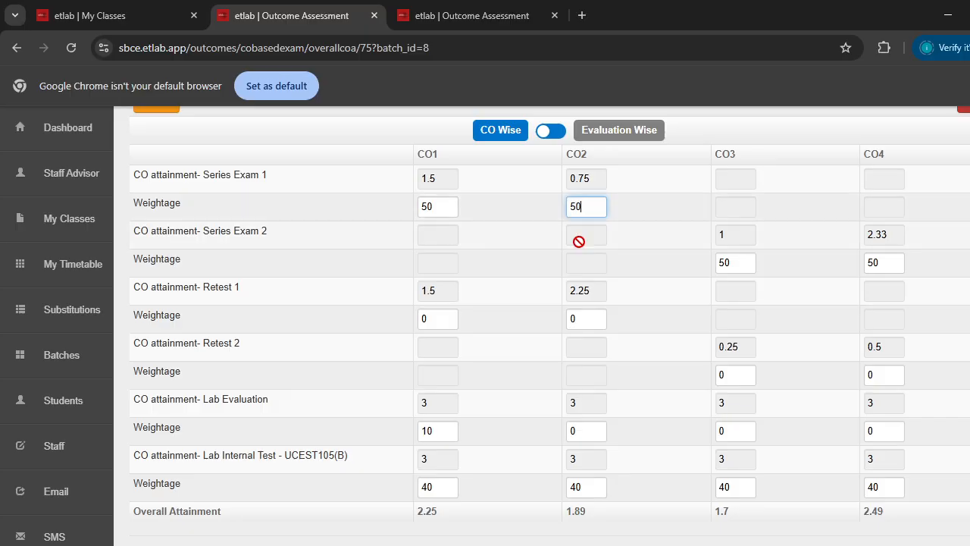
- Set the Lab Evaluation weightages for CO2, CO3 and CO4 to 10 each
scroll(579, 241, "down", 2)
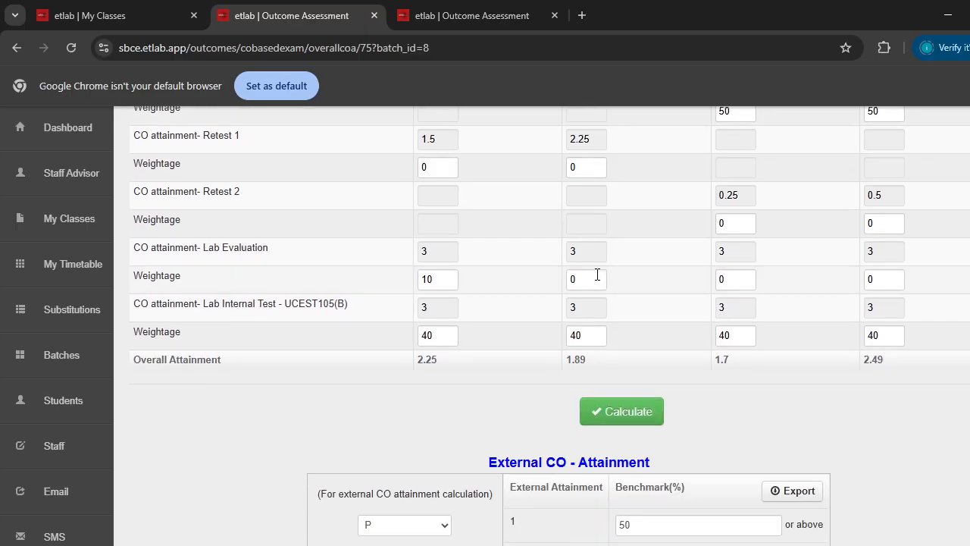
double_click(575, 279)
type("10")
double_click(731, 279)
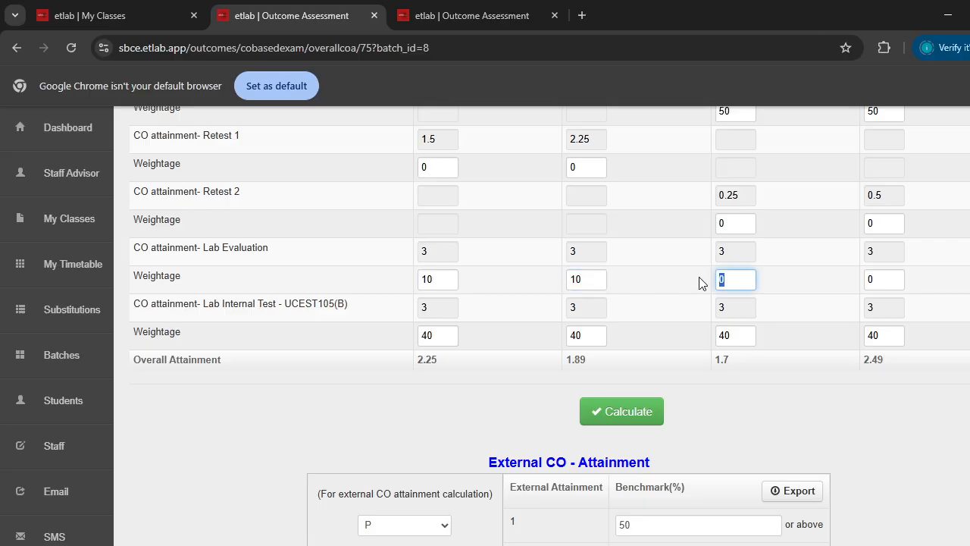
type("10")
double_click(893, 278)
type("10")
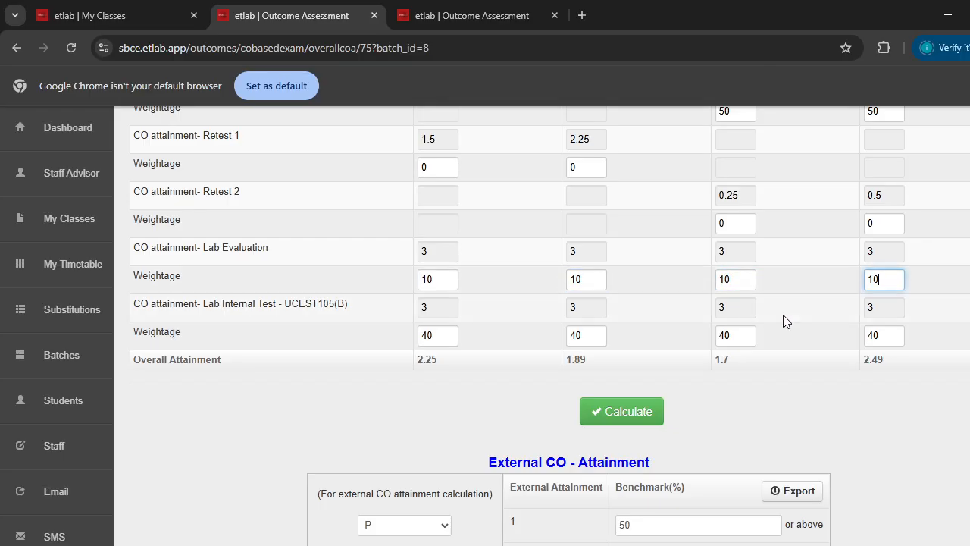
- Review the option that combines all lab evaluations into one, together with the Lab Evaluation row and the other weightages
scroll(607, 319, "up", 2)
scroll(341, 348, "down", 1)
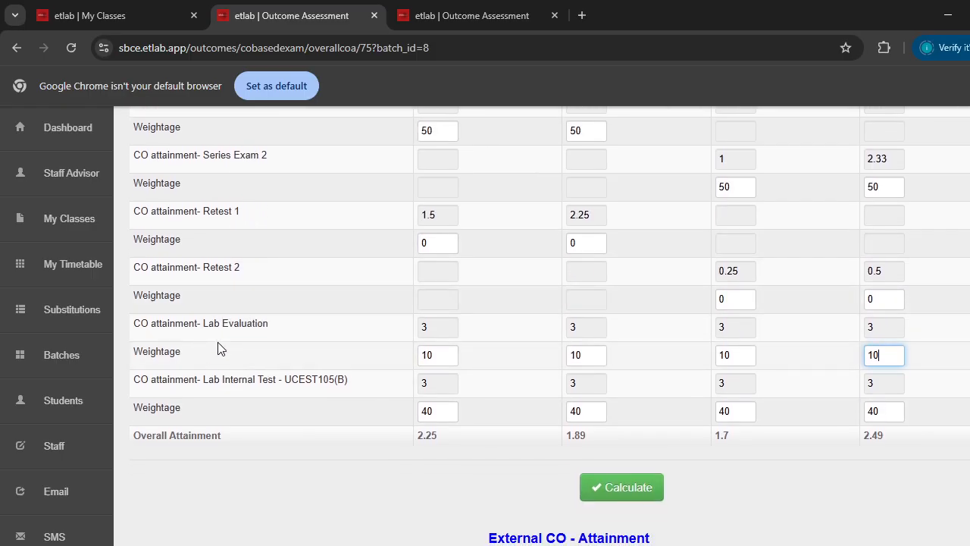
scroll(260, 368, "up", 3)
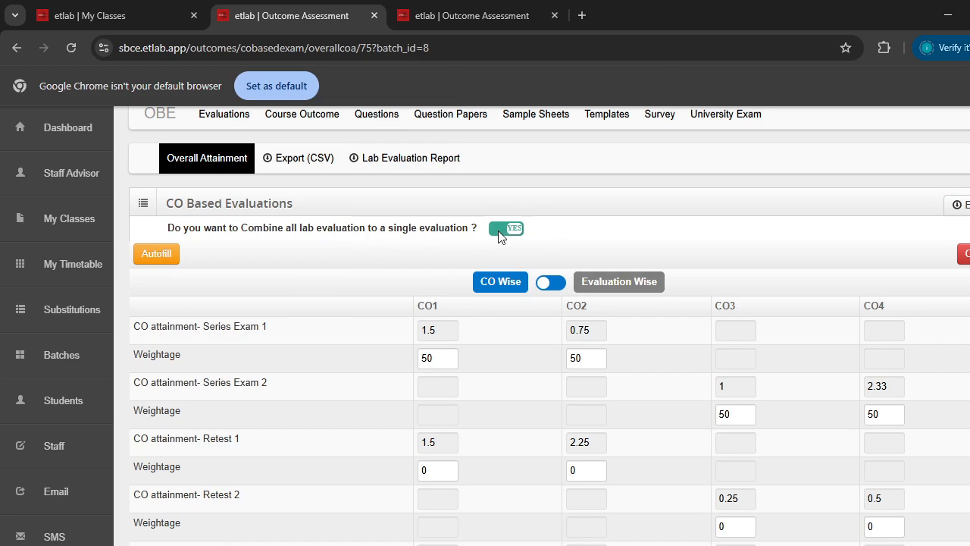
left_click_drag(225, 227, 472, 232)
scroll(573, 247, "down", 3)
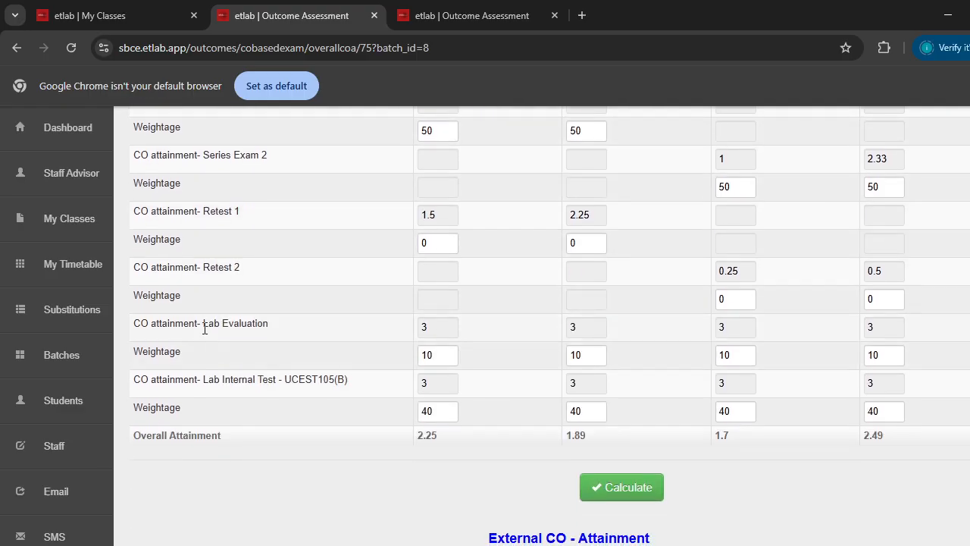
left_click_drag(203, 325, 283, 333)
scroll(329, 316, "down", 2)
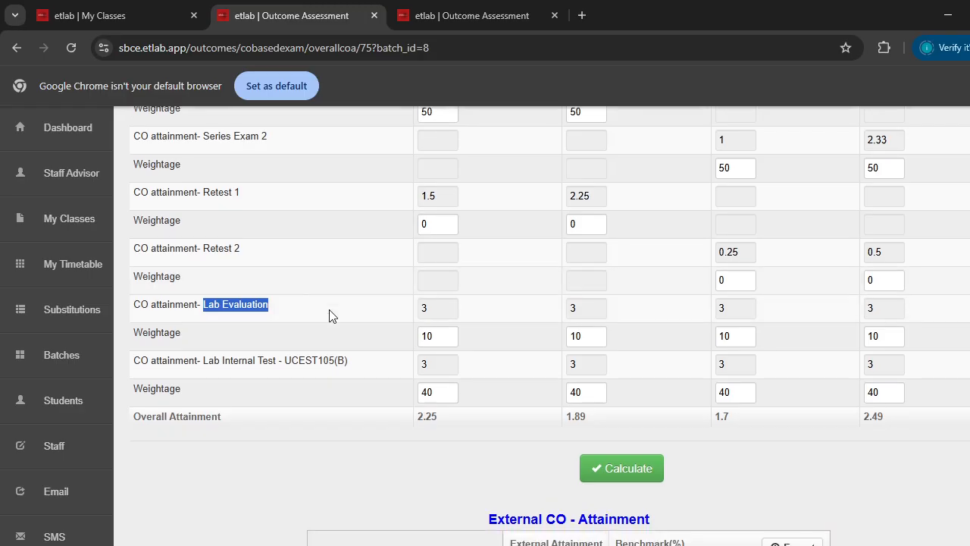
scroll(828, 321, "up", 4)
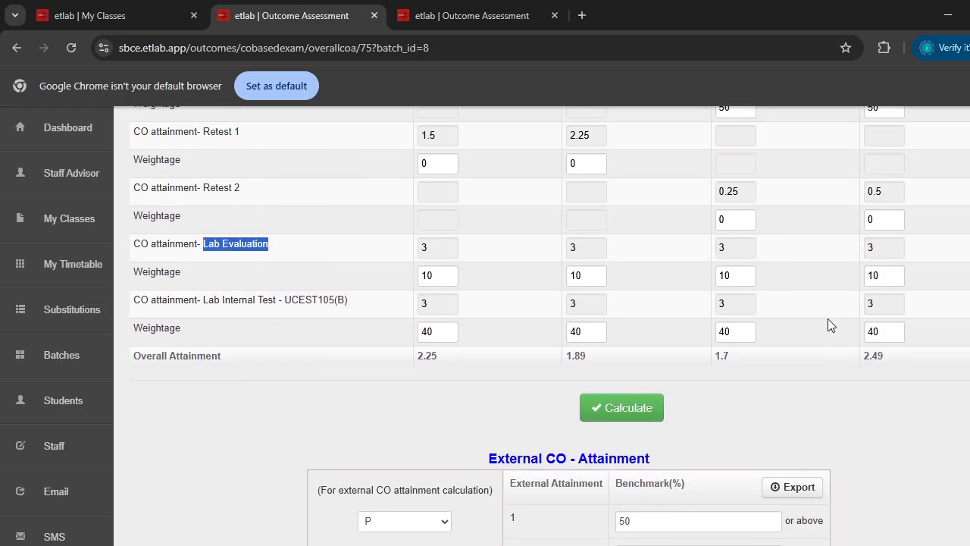
scroll(730, 287, "down", 3)
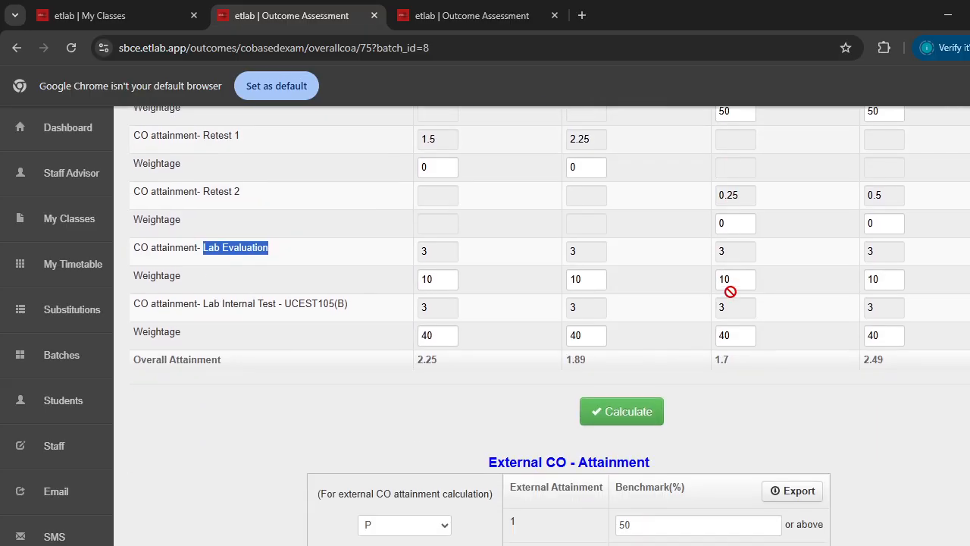
- Calculate the overall attainment of each CO from the entered evaluation weightages
left_click(641, 417)
scroll(697, 288, "down", 7)
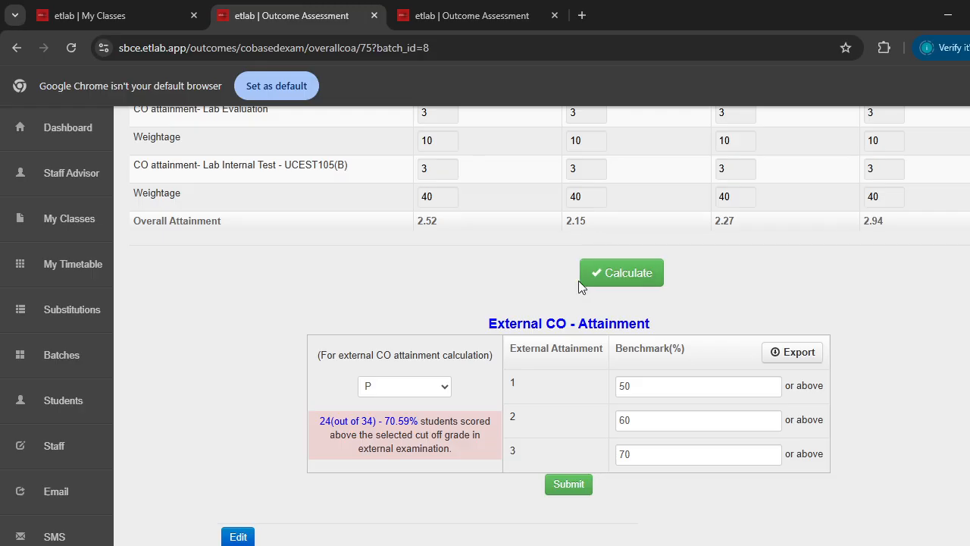
scroll(687, 261, "up", 3)
scroll(689, 262, "down", 2)
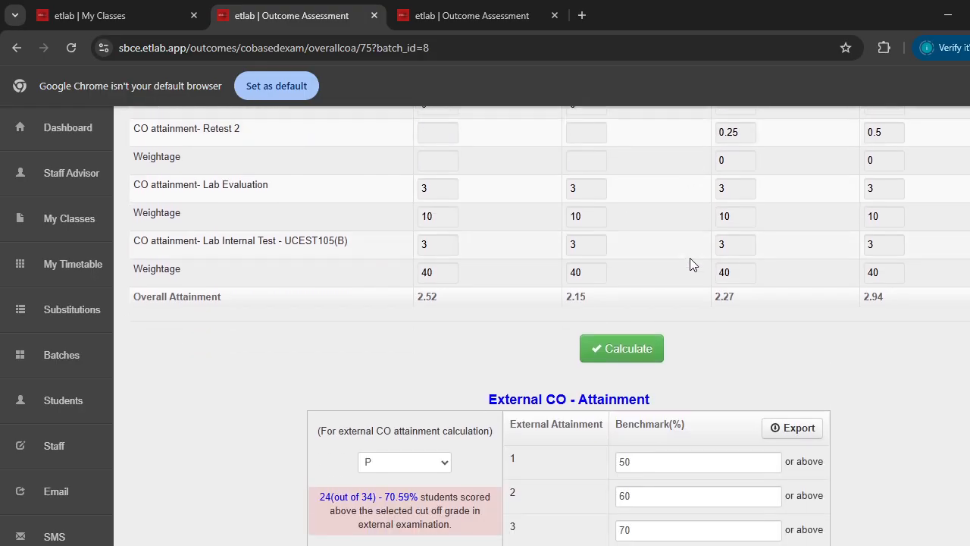
scroll(690, 261, "down", 2)
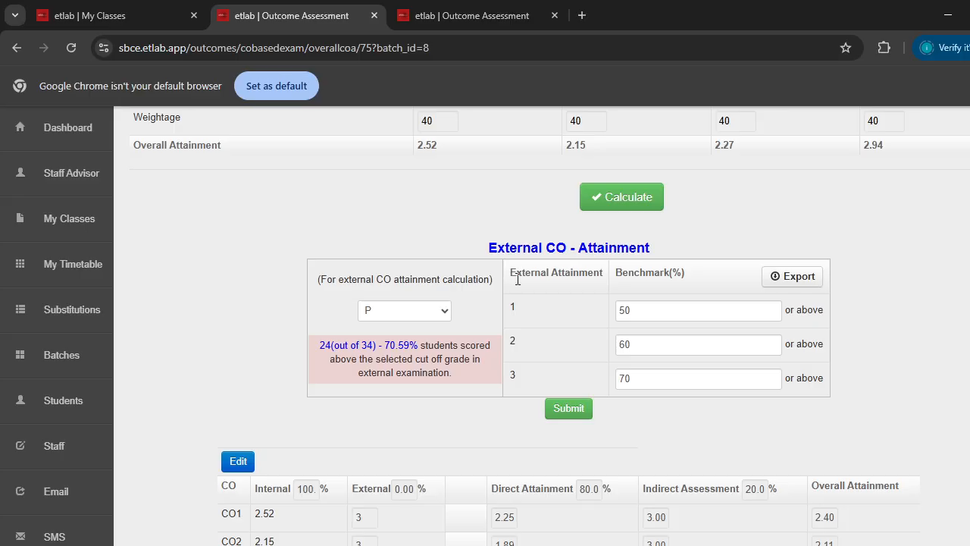
scroll(455, 286, "down", 2)
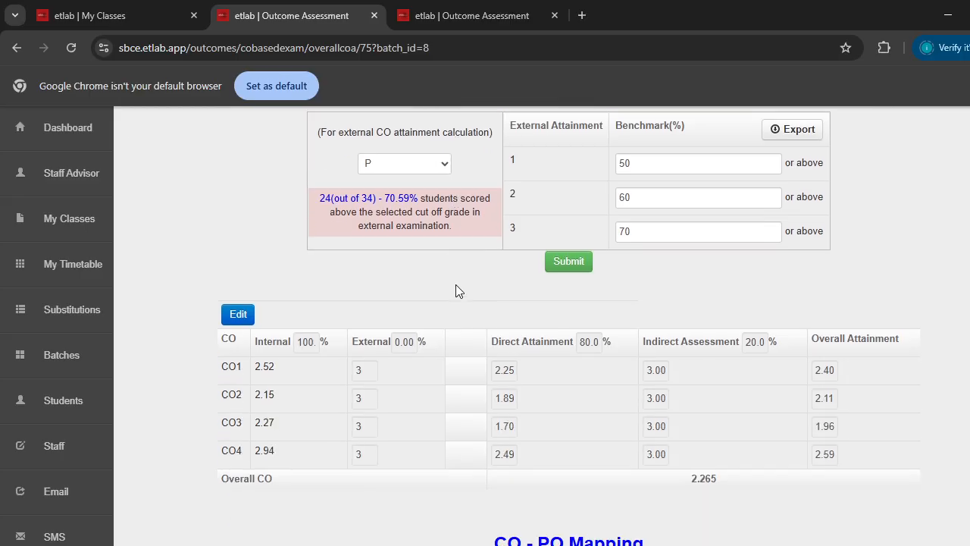
- Submit the external CO attainment with cut-off grade P and benchmarks of 50, 60 and 70 percent
scroll(456, 284, "up", 2)
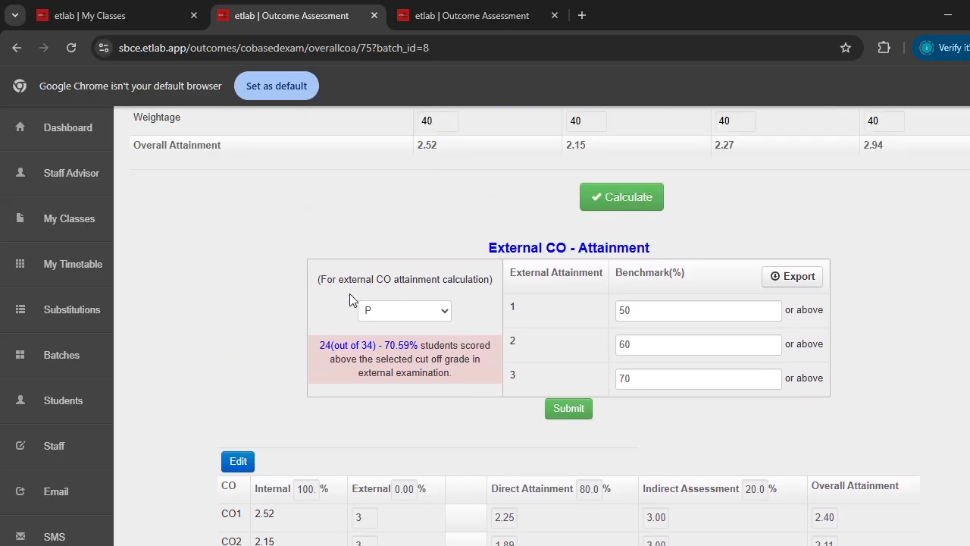
left_click_drag(492, 250, 672, 255)
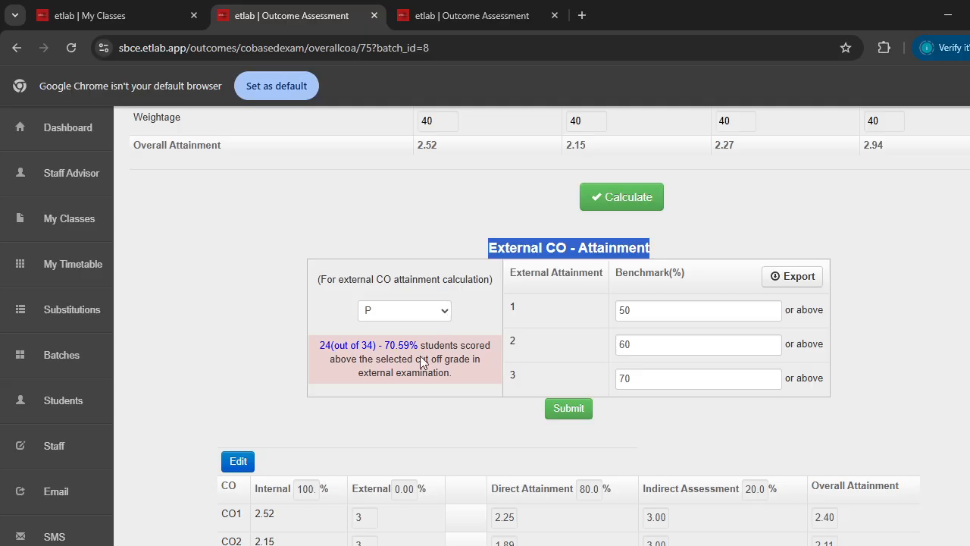
left_click(256, 247)
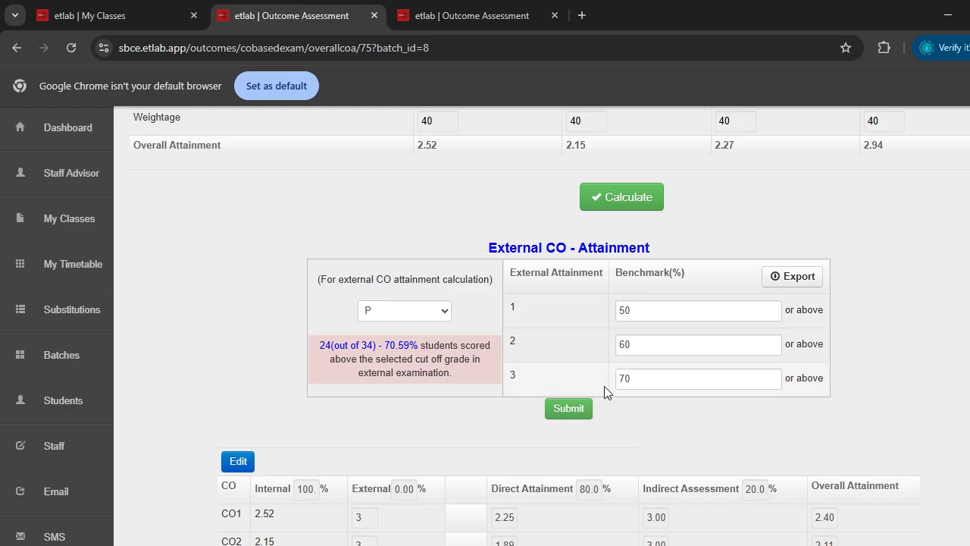
left_click(571, 407)
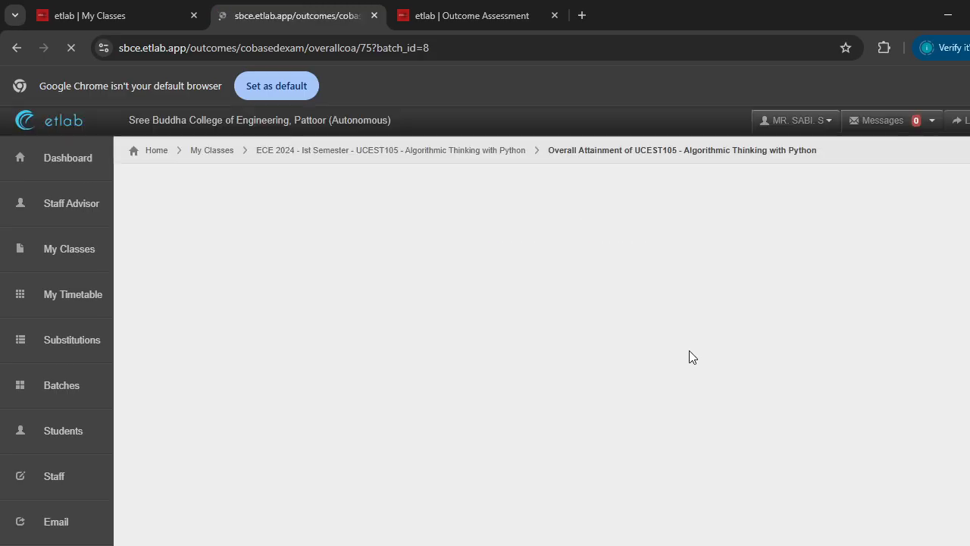
scroll(423, 339, "down", 10)
scroll(423, 339, "up", 3)
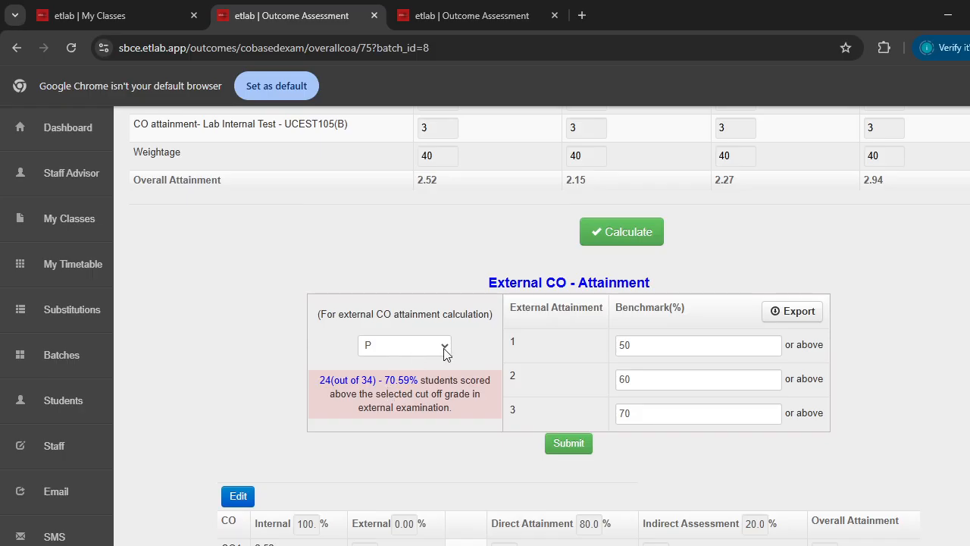
- Try D as the cut-off grade for the external CO attainment calculation and submit it
left_click(562, 442)
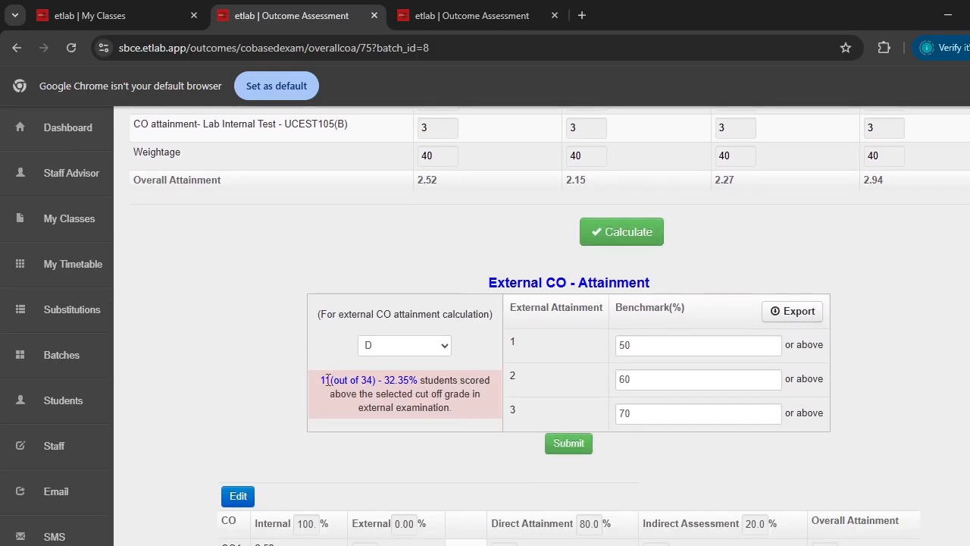
left_click_drag(325, 380, 331, 380)
double_click(623, 345)
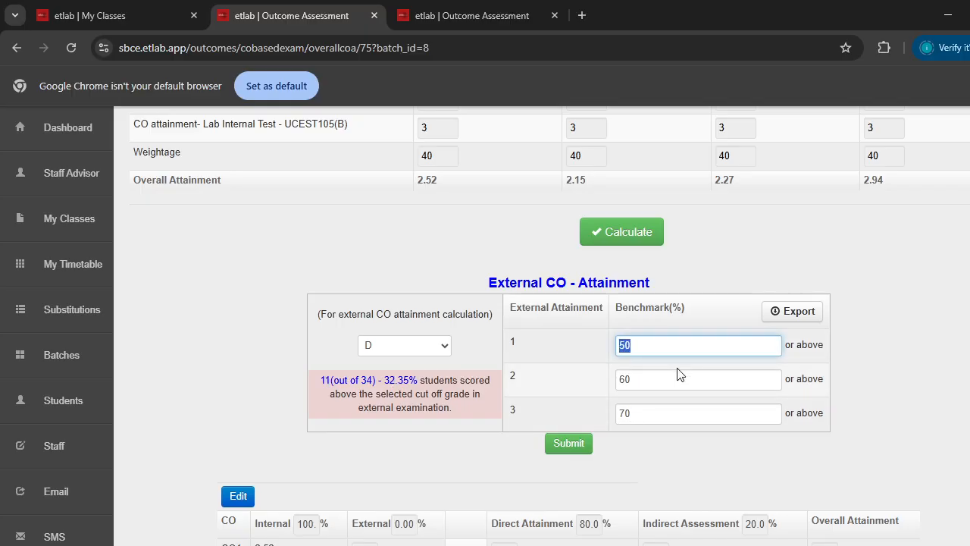
- Set the external CO attainment cut-off grade back to P and submit it
left_click(430, 346)
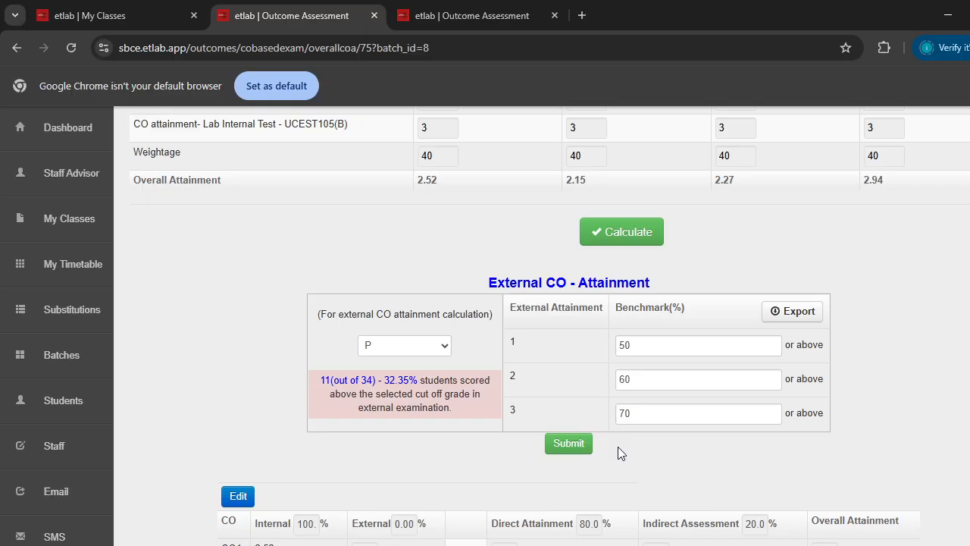
left_click(570, 446)
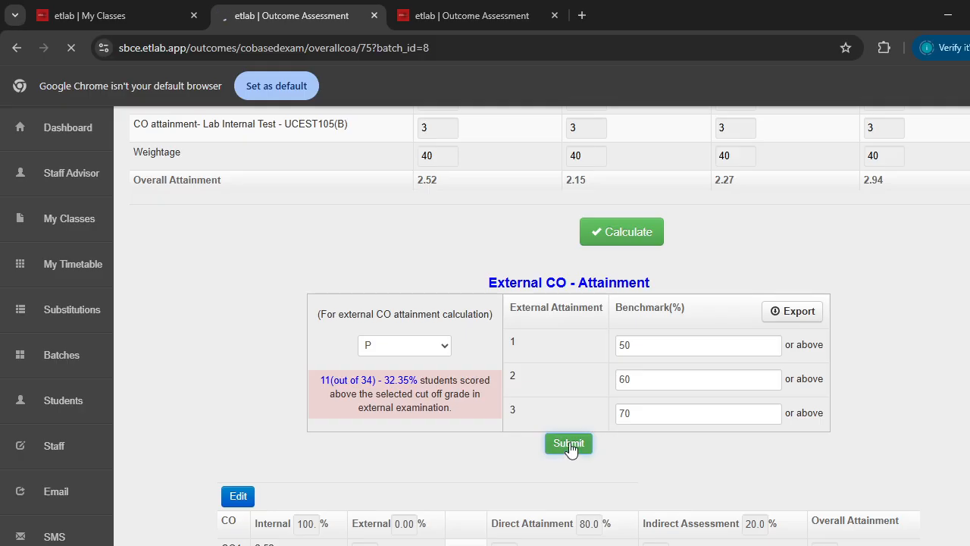
scroll(592, 403, "down", 10)
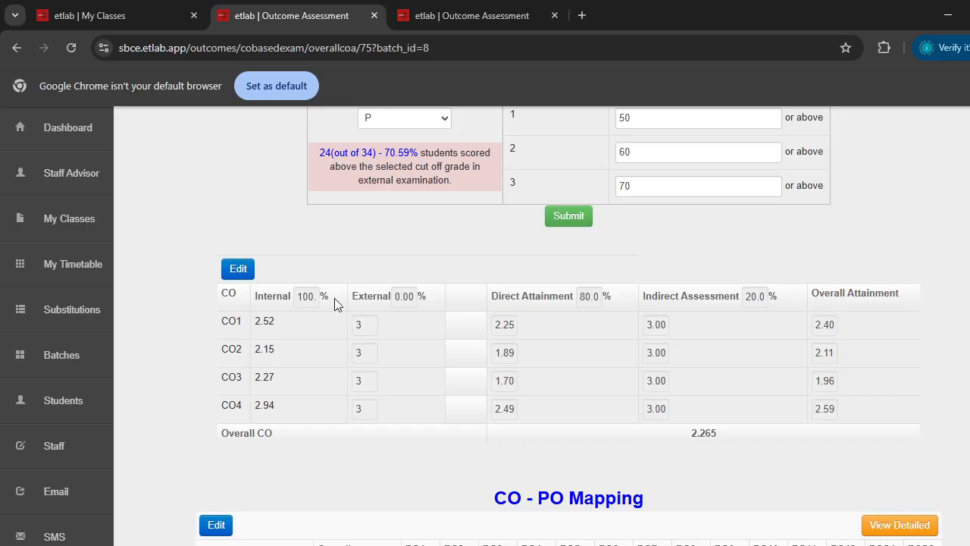
- Edit the CO attainment split to 80% internal and 20% external, and recalculate the direct and overall attainment
left_click(246, 271)
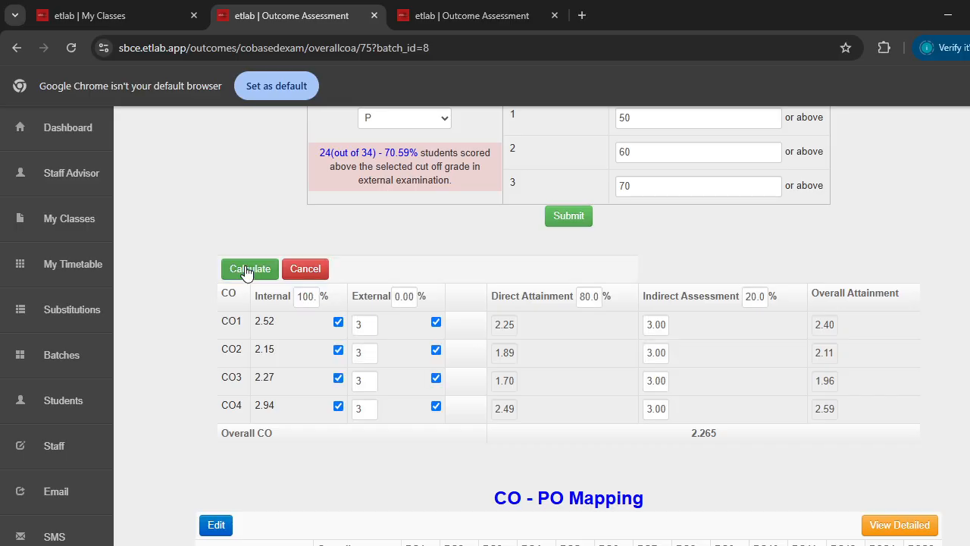
double_click(300, 297)
type("80")
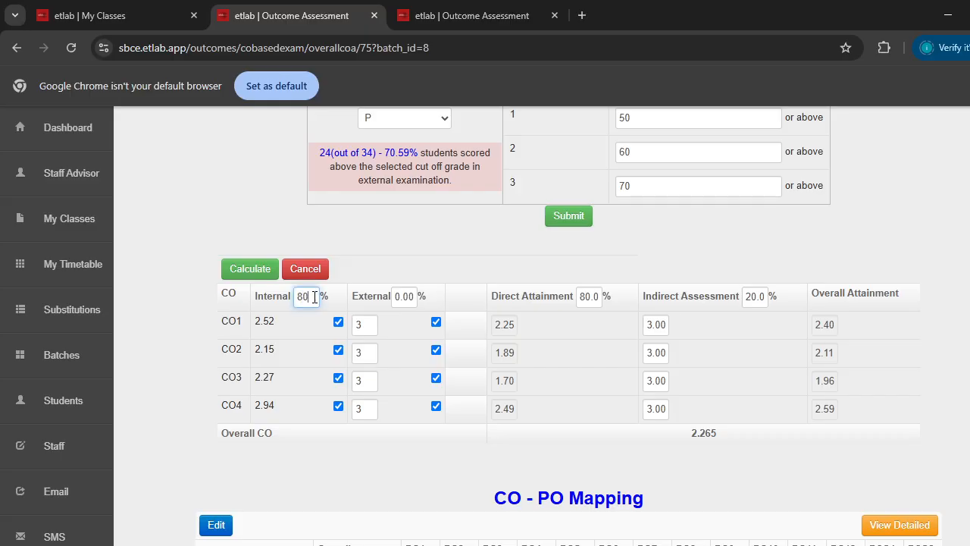
double_click(398, 297)
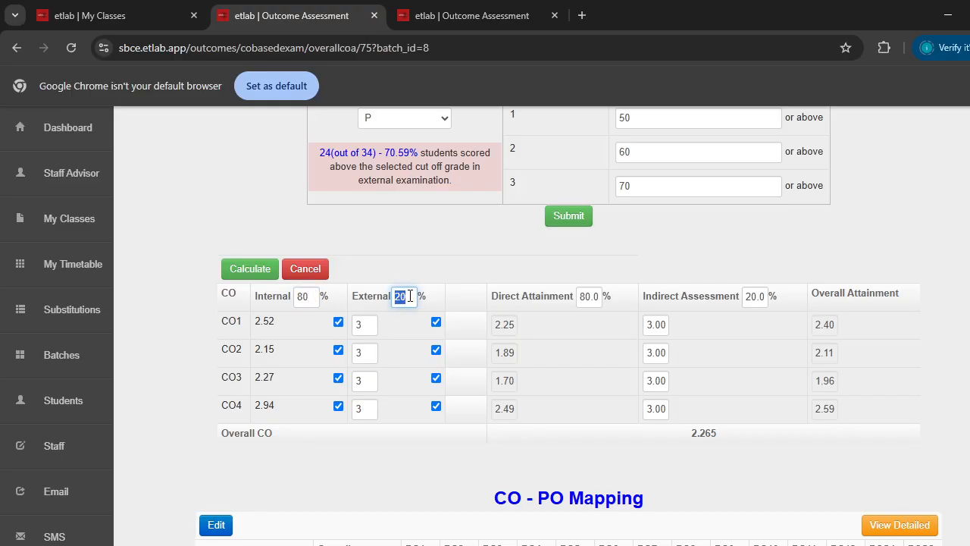
left_click(436, 267)
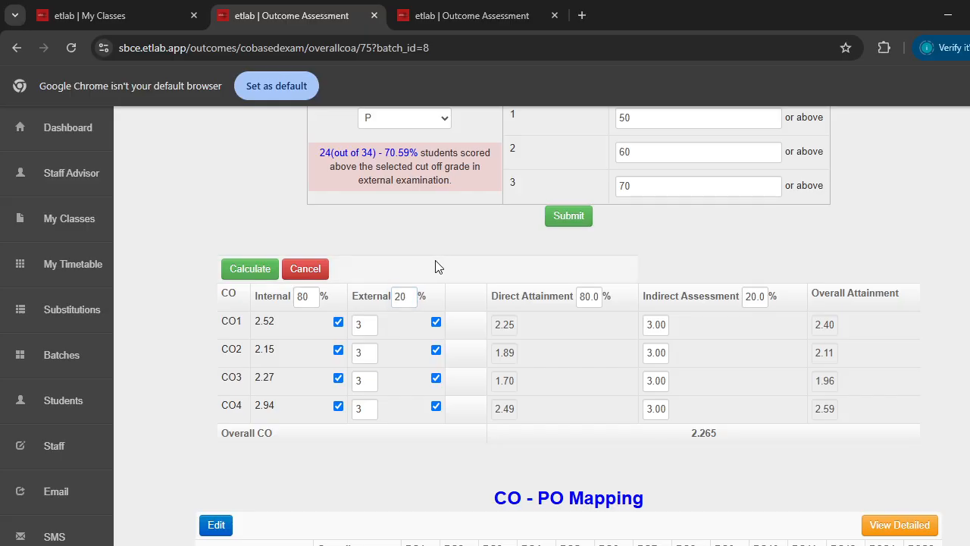
left_click(241, 274)
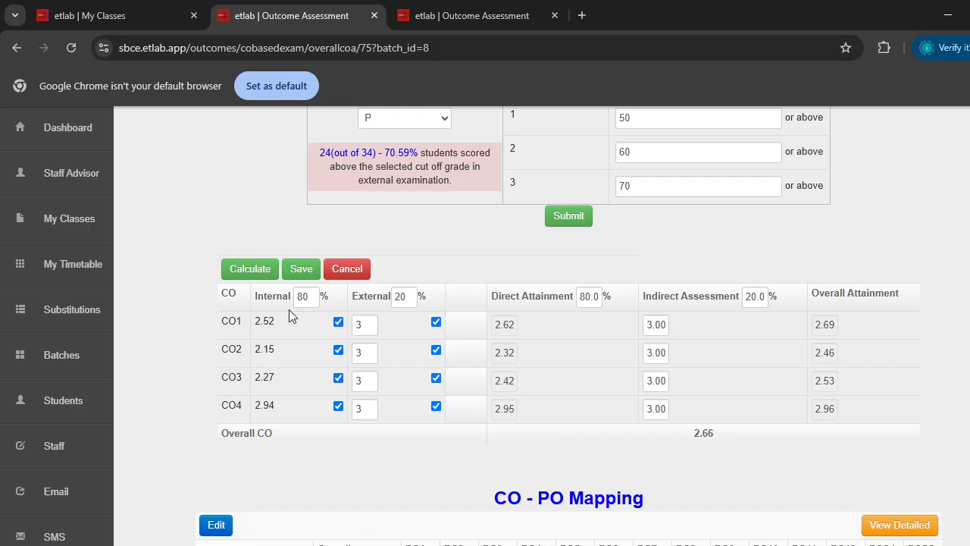
scroll(493, 342, "up", 4)
scroll(254, 431, "down", 5)
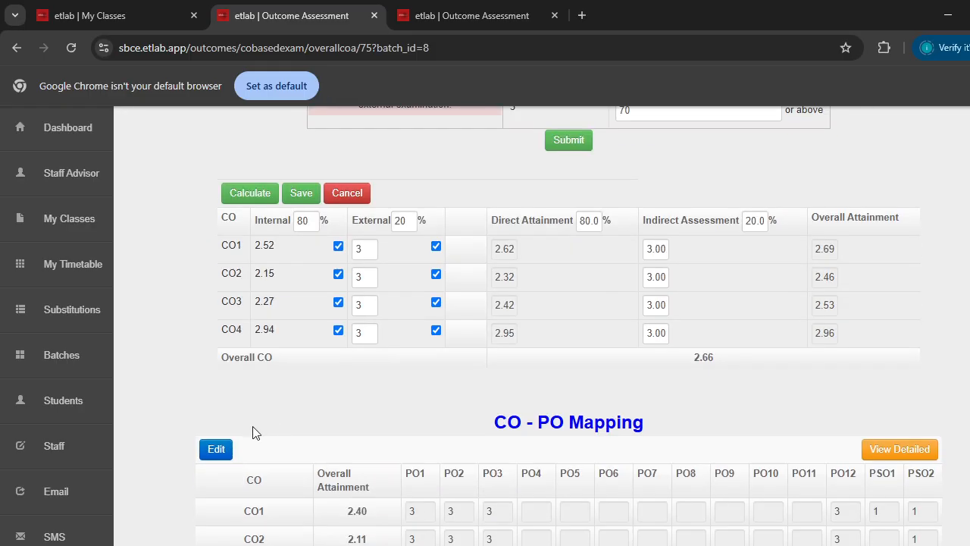
scroll(496, 267, "up", 3)
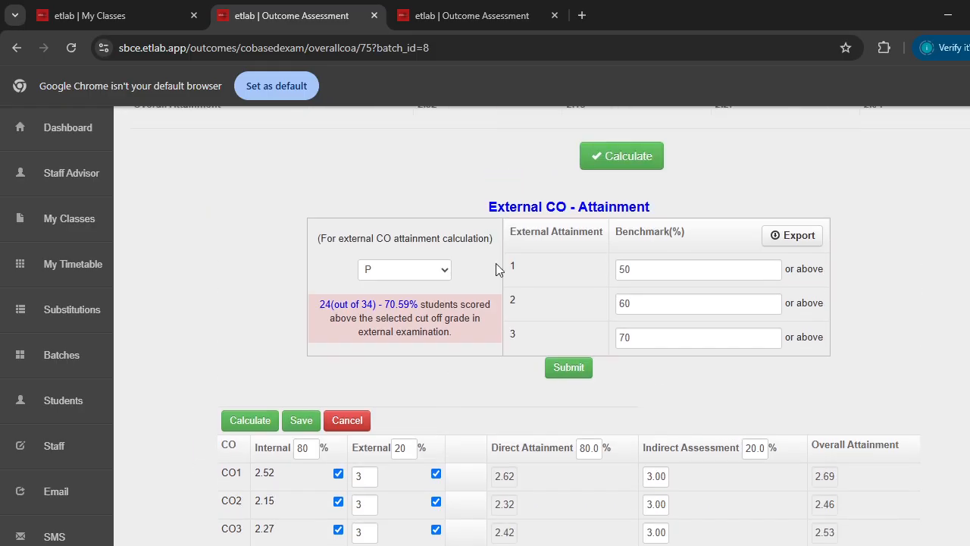
scroll(498, 296, "down", 3)
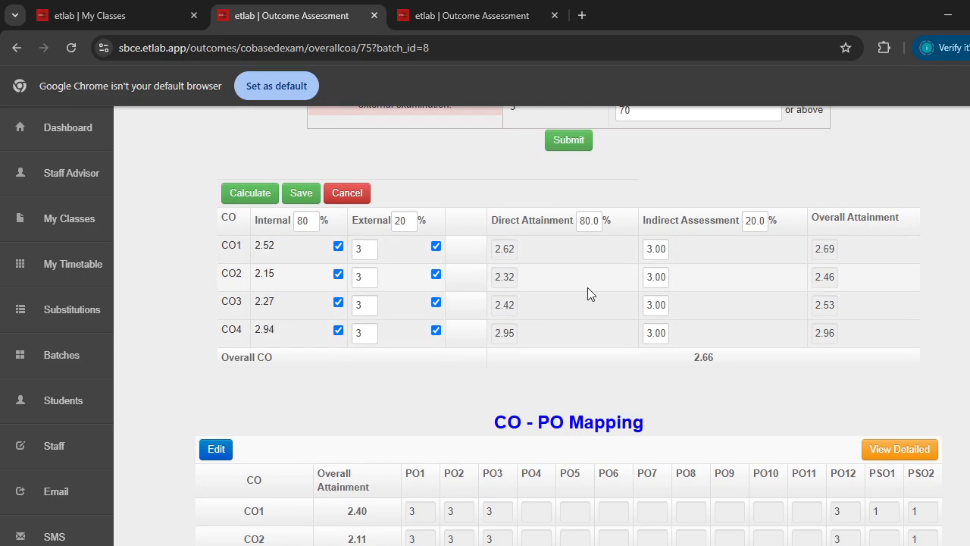
left_click_drag(582, 219, 595, 221)
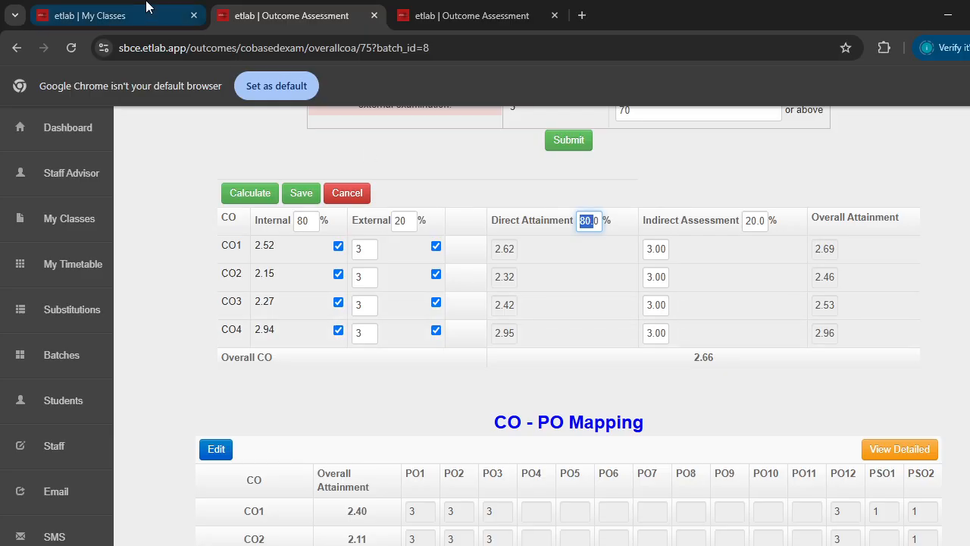
- Open the ECE 2024 batch's UCEST105 Algorithmic Thinking with Python subject page from the list of classes
left_click(123, 17)
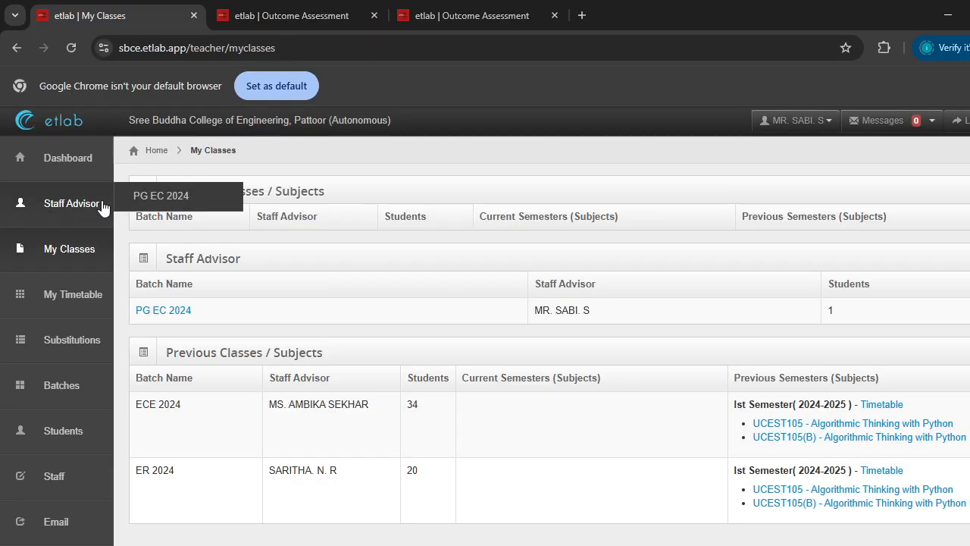
left_click(82, 249)
left_click(862, 424)
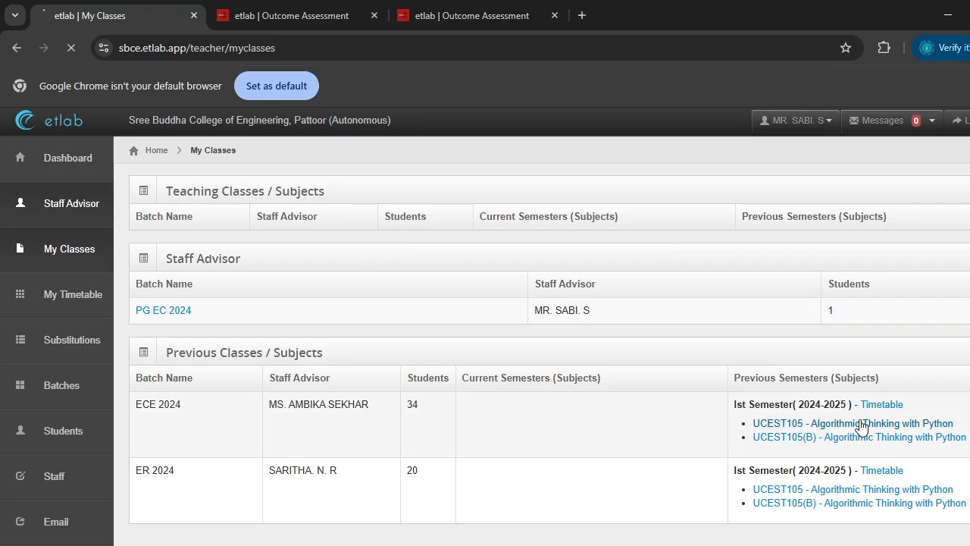
scroll(592, 287, "down", 2)
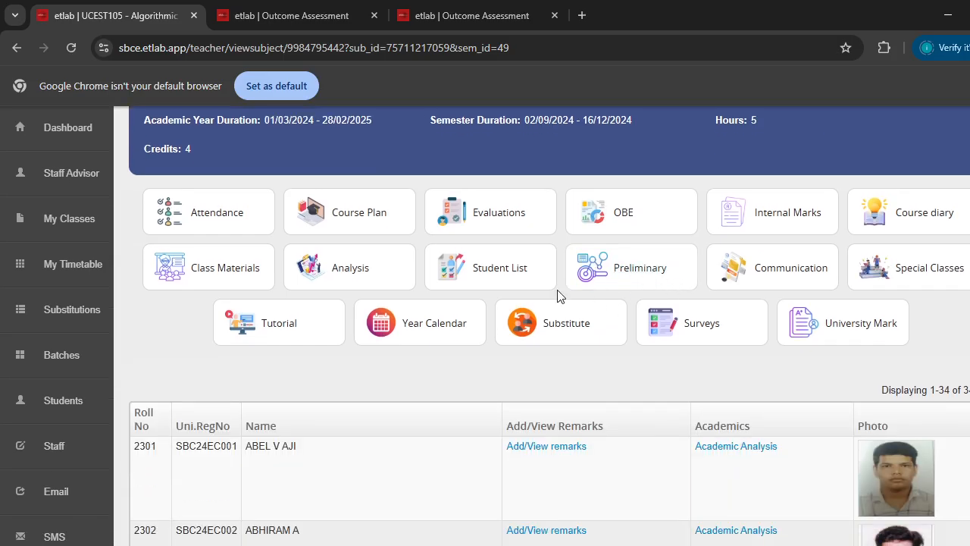
- Check the subject's surveys list and return to the UCEST105 Algorithmic Thinking with Python subject page
left_click(705, 327)
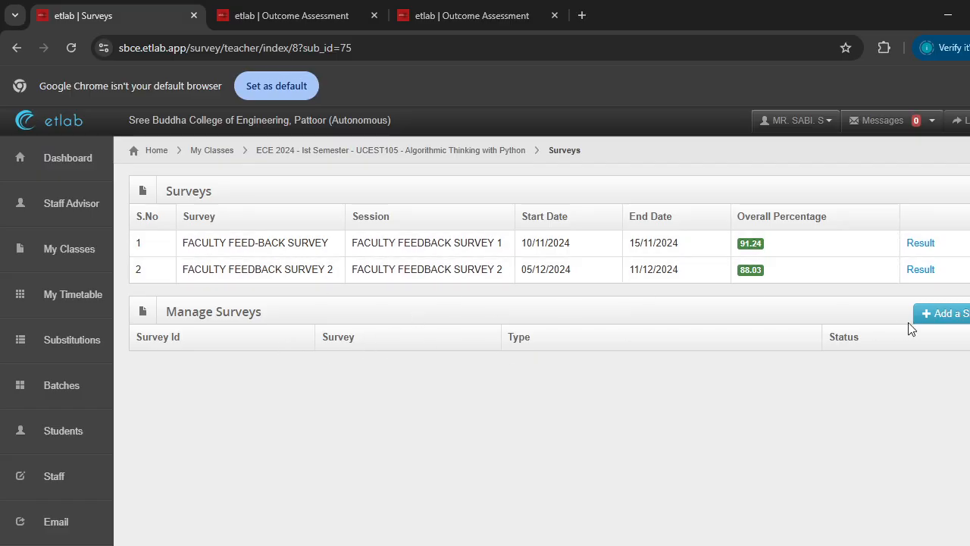
scroll(328, 296, "down", 1)
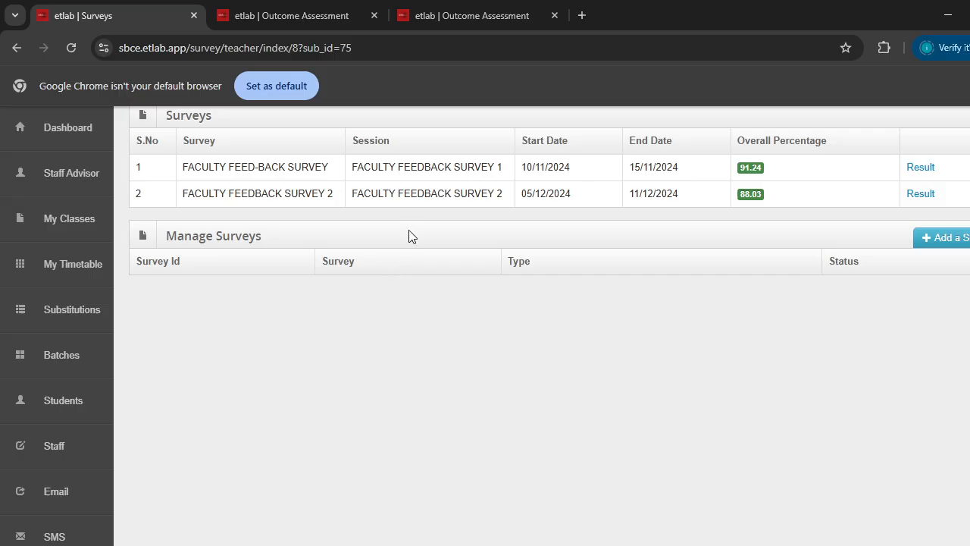
scroll(399, 248, "up", 1)
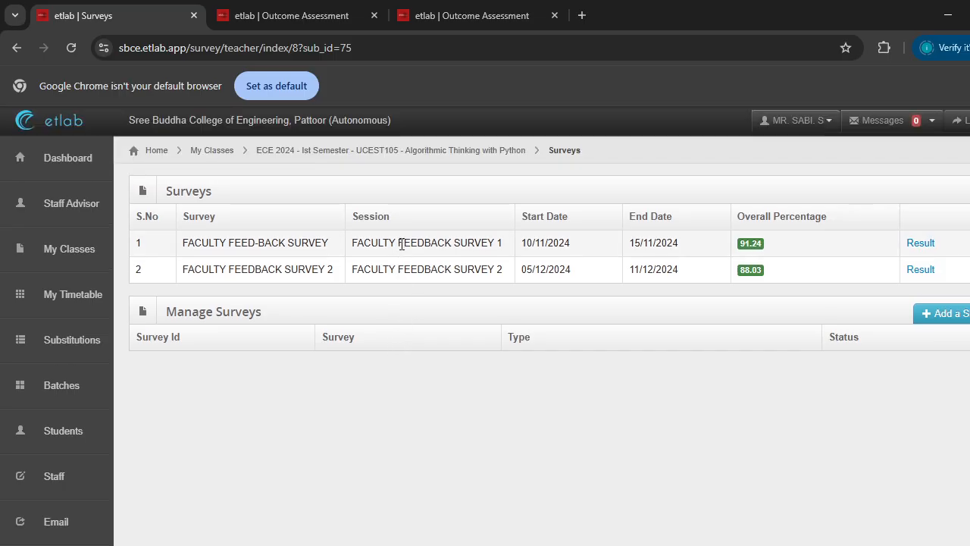
left_click(489, 151)
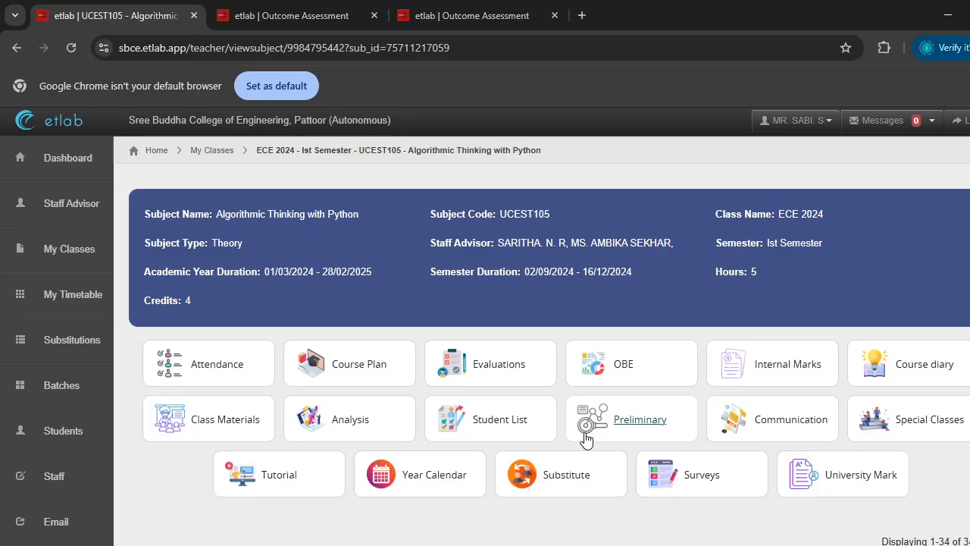
- Open the CO based course exit survey in the subject's OBE section and review its details and questions
scroll(736, 432, "down", 1)
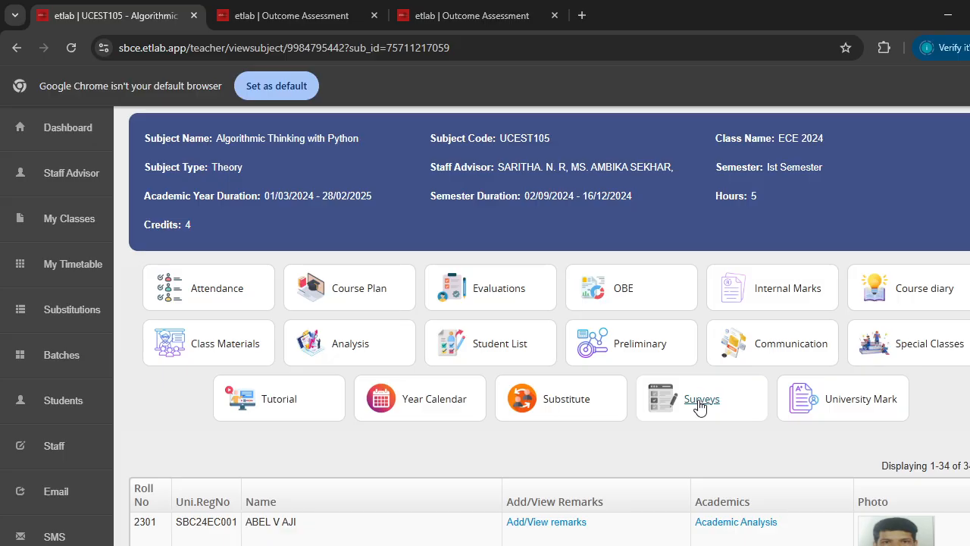
scroll(705, 408, "down", 1)
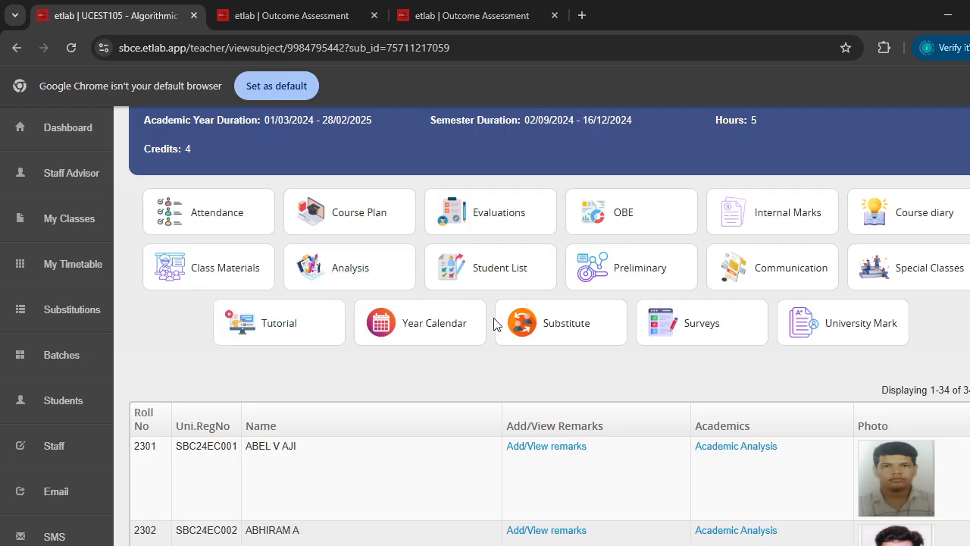
scroll(495, 323, "down", 6)
scroll(496, 324, "up", 8)
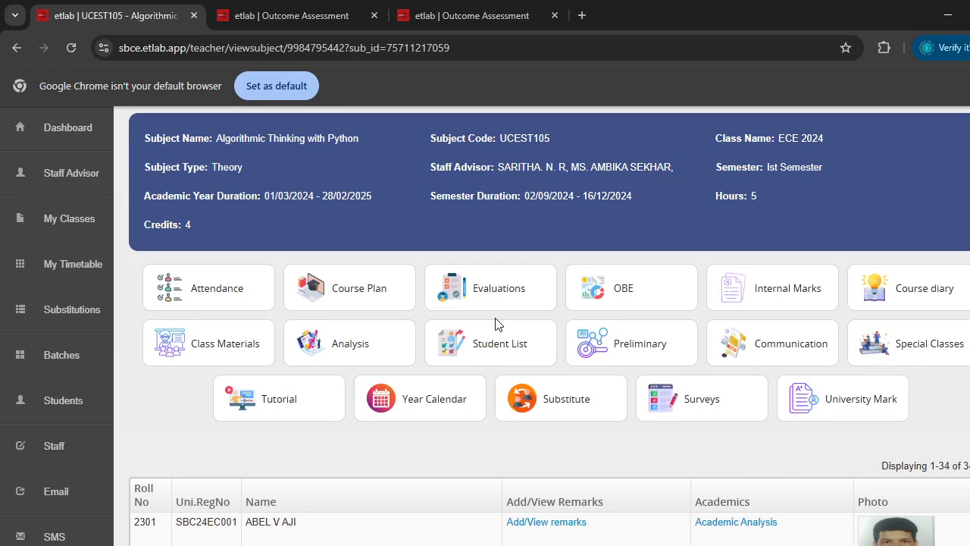
scroll(497, 324, "down", 1)
left_click(620, 295)
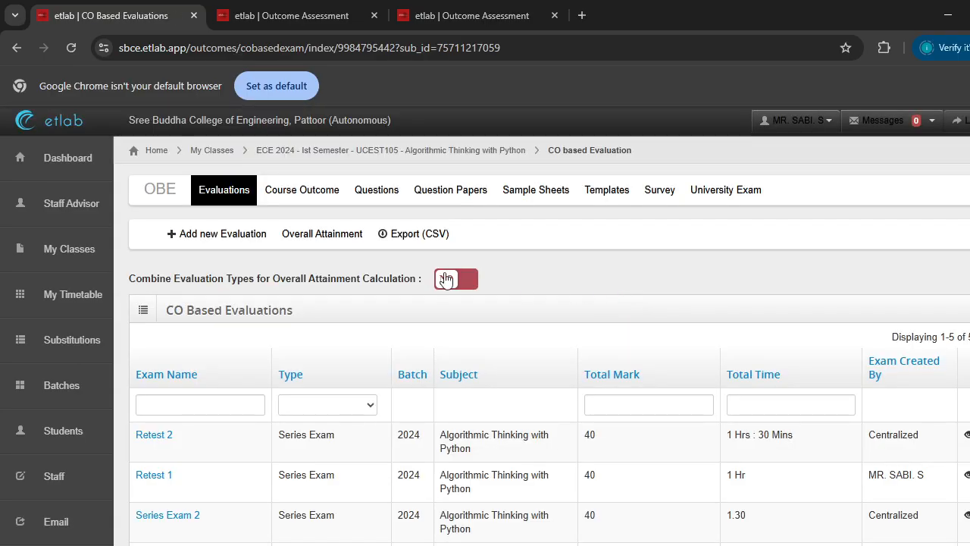
left_click(649, 195)
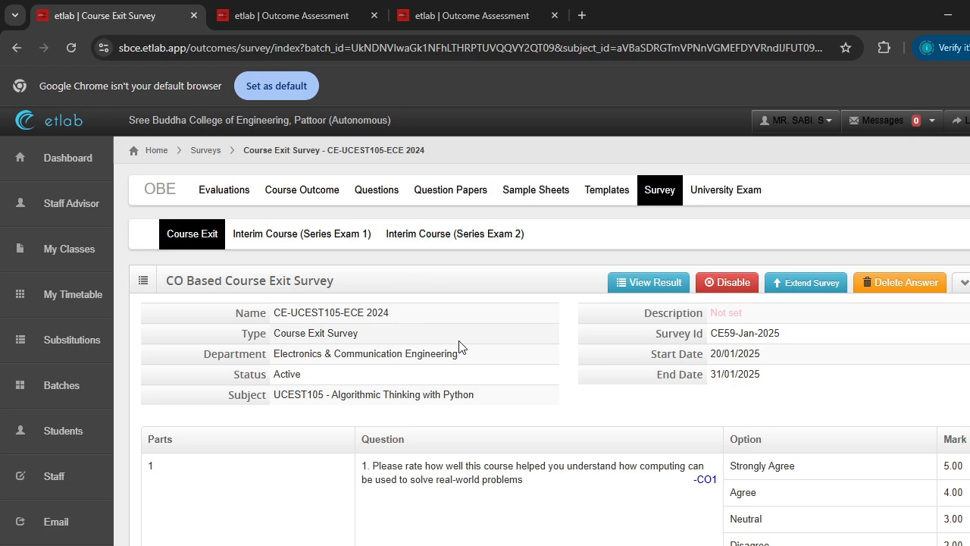
scroll(505, 334, "down", 2)
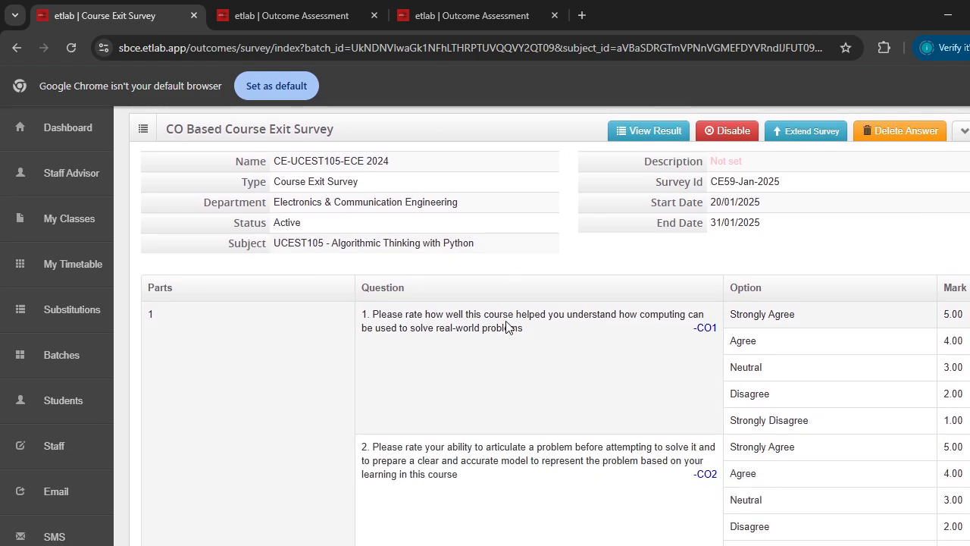
scroll(508, 326, "up", 1)
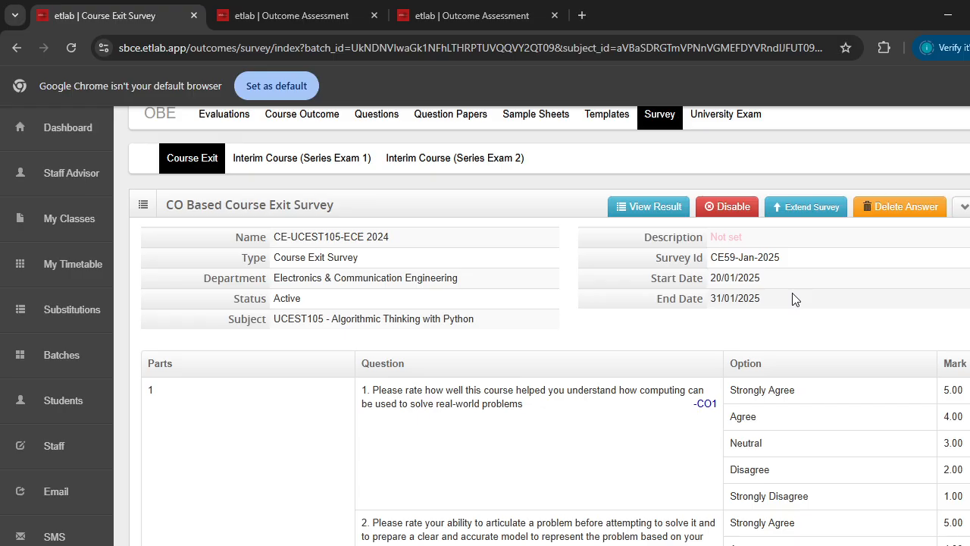
- Open the course exit survey's results and review the cut-off marks for CO1 to CO4
left_click(963, 206)
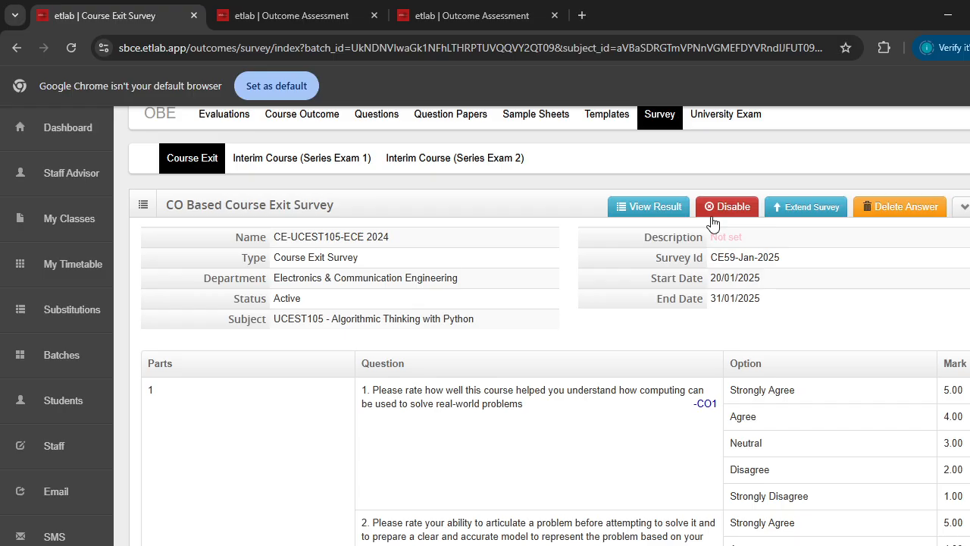
left_click(654, 211)
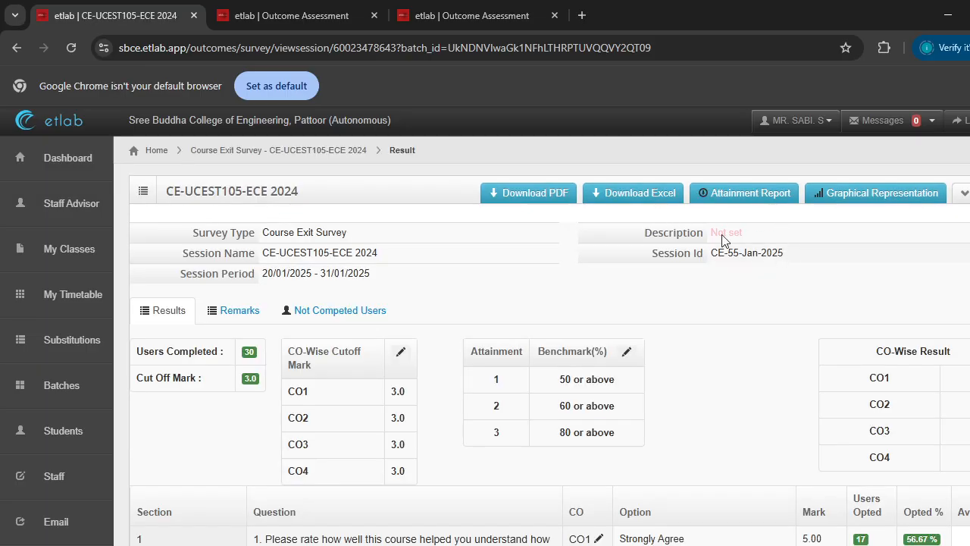
left_click(964, 192)
scroll(307, 379, "down", 1)
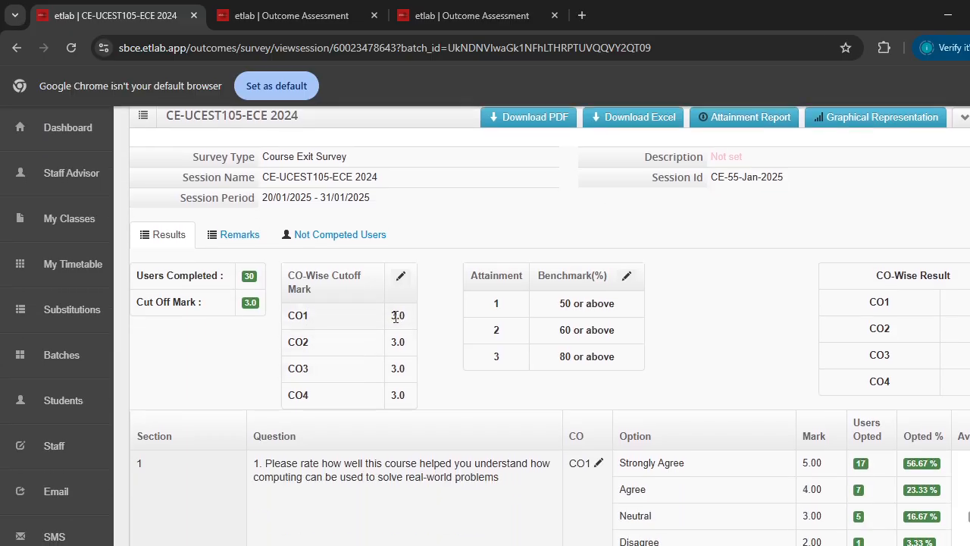
left_click_drag(392, 315, 406, 322)
double_click(398, 341)
double_click(397, 369)
double_click(396, 395)
- Examine the option-wise responses and the CO-wise results of the course exit survey
scroll(899, 359, "down", 2)
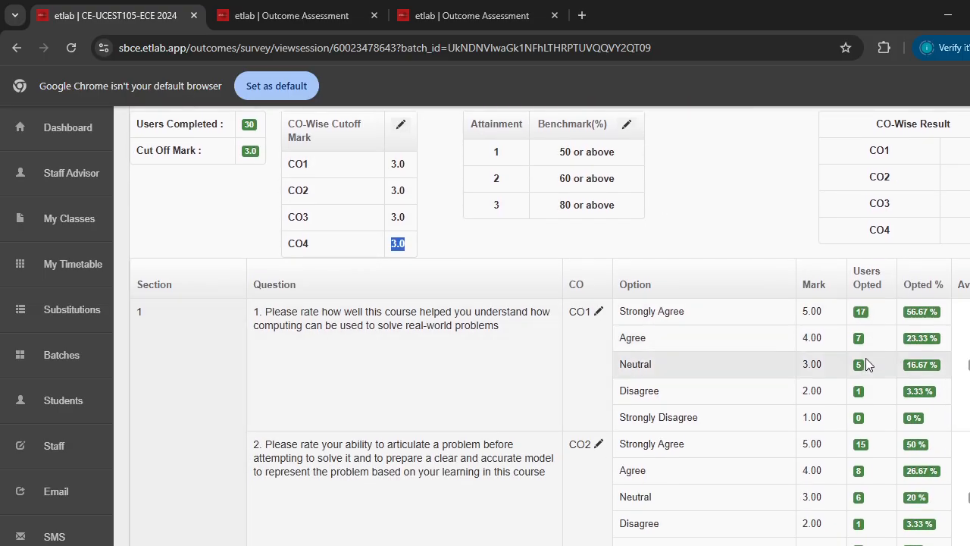
scroll(866, 358, "down", 5)
scroll(760, 376, "up", 7)
scroll(840, 364, "down", 2)
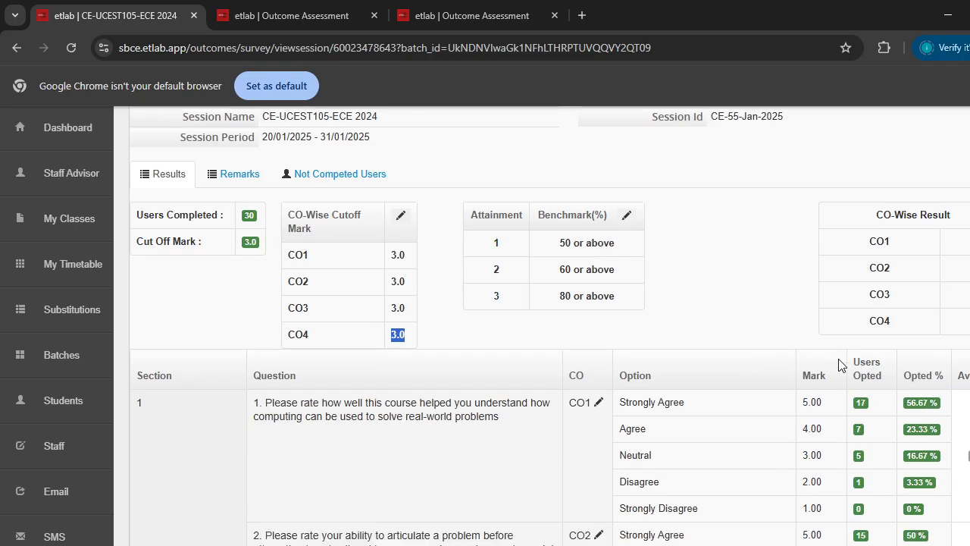
scroll(814, 372, "up", 2)
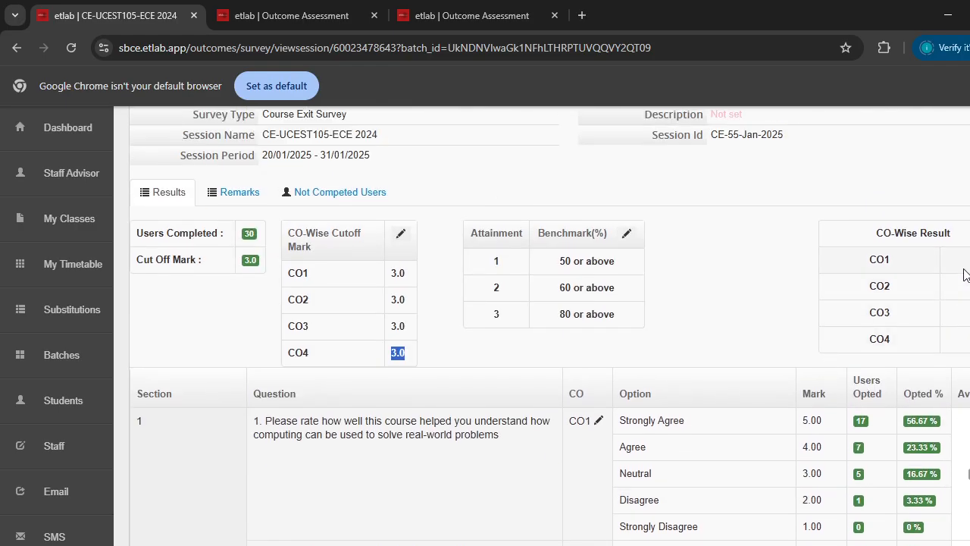
left_click_drag(969, 261, 969, 339)
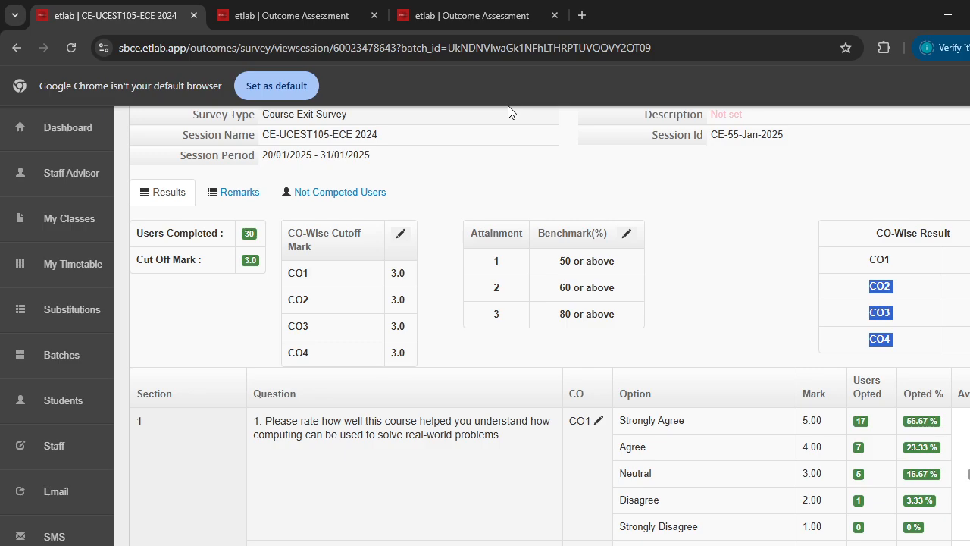
scroll(508, 113, "up", 2)
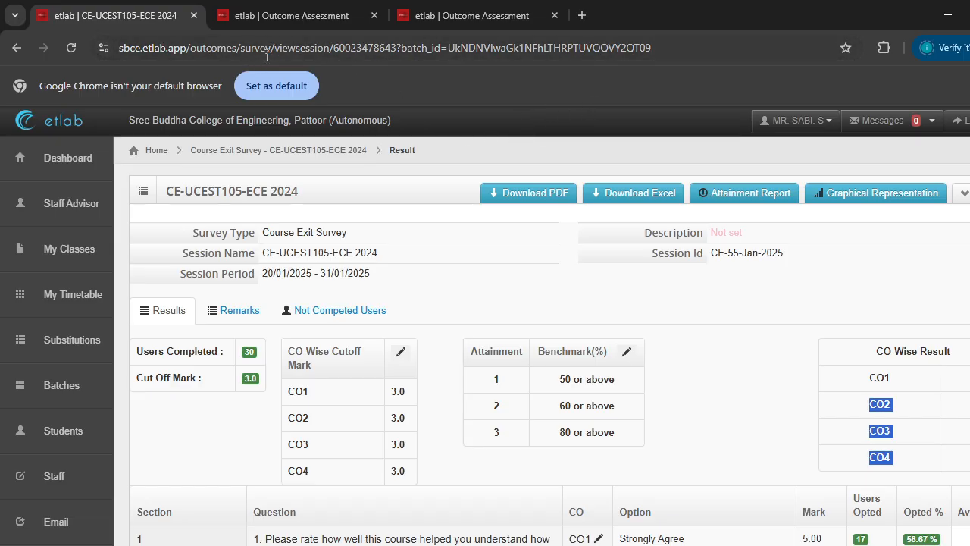
- Compare the Indirect Assessment column on the overall attainment page with the course exit survey, ending on the overall attainment page
left_click(295, 18)
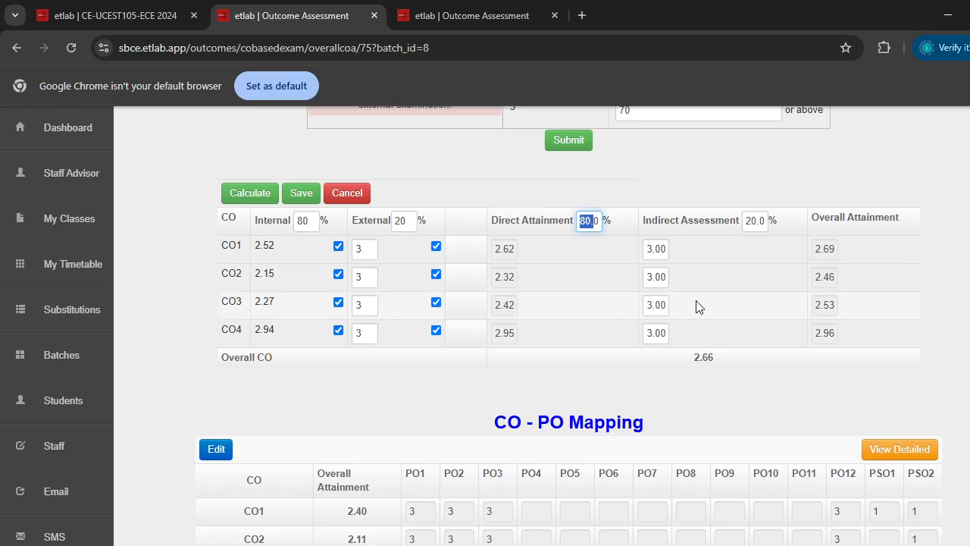
left_click_drag(643, 221, 732, 232)
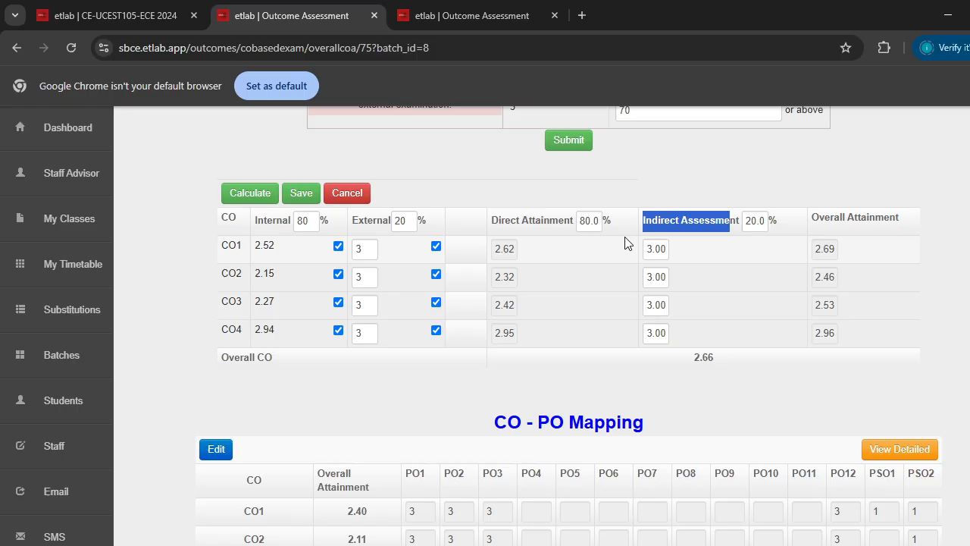
left_click(133, 15)
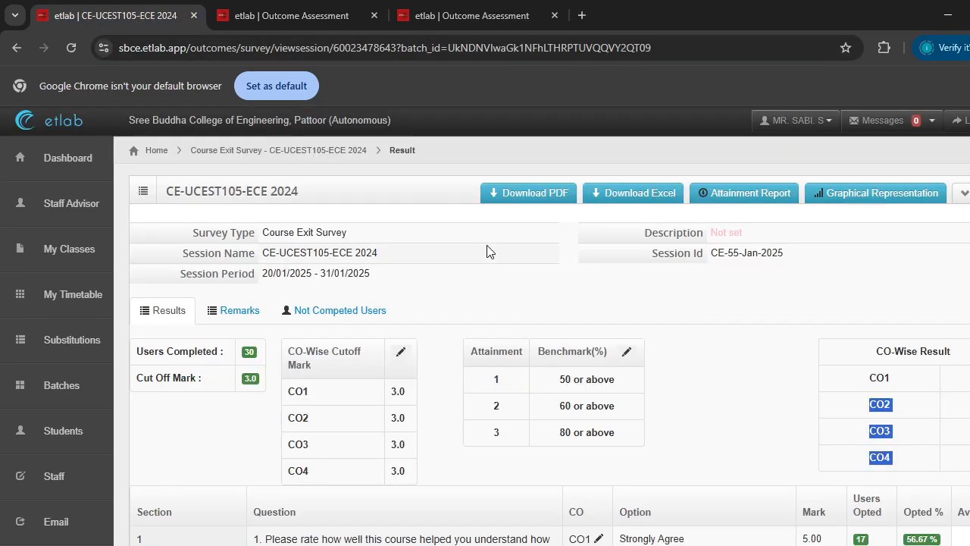
left_click(309, 150)
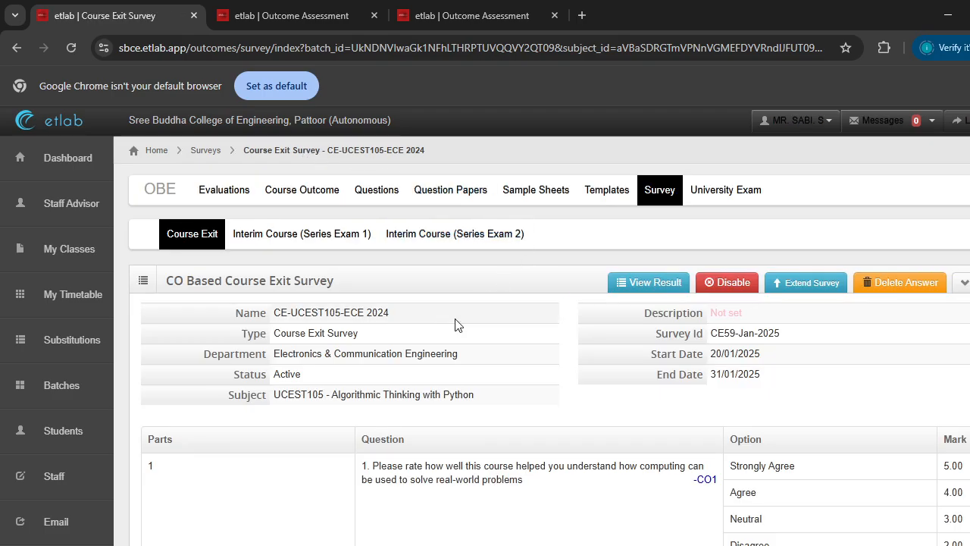
left_click(425, 20)
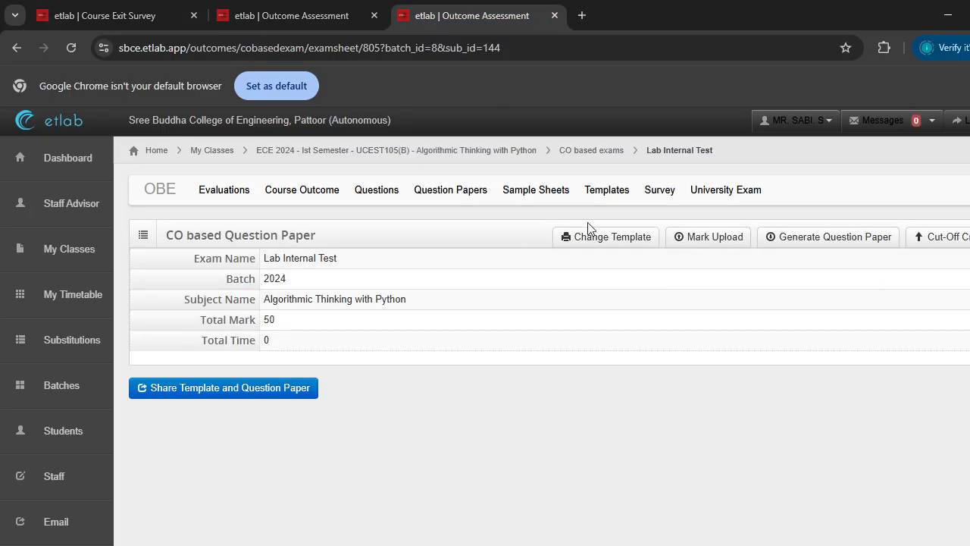
left_click(322, 20)
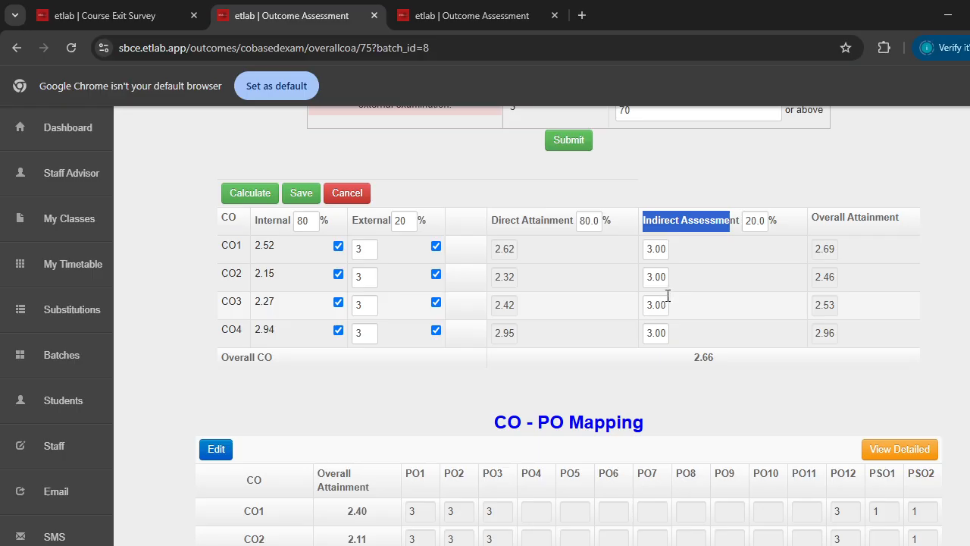
- Review the overall attainment per CO and switch the CO - PO Mapping table to its detailed view
left_click_drag(818, 219, 905, 220)
scroll(905, 220, "down", 1)
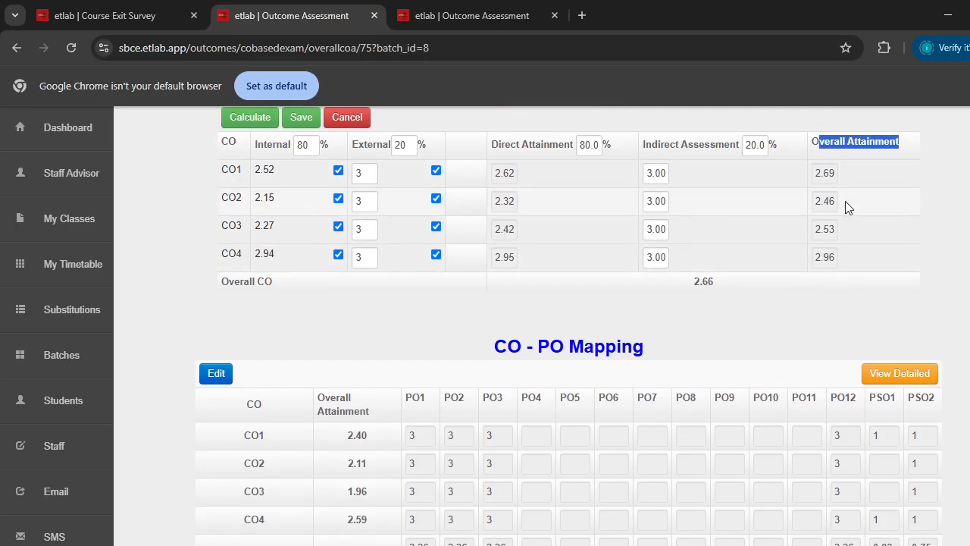
scroll(505, 390, "down", 1)
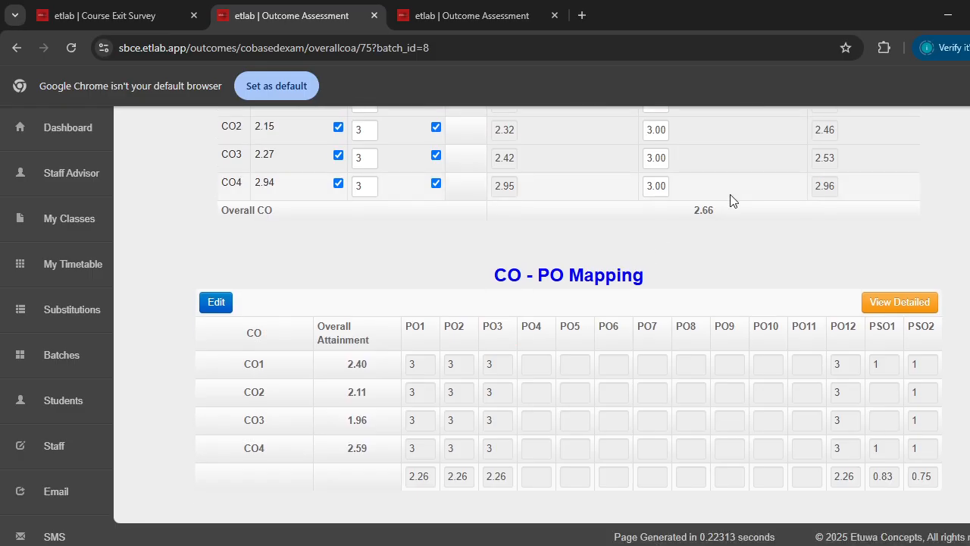
left_click_drag(353, 365, 368, 370)
left_click(904, 312)
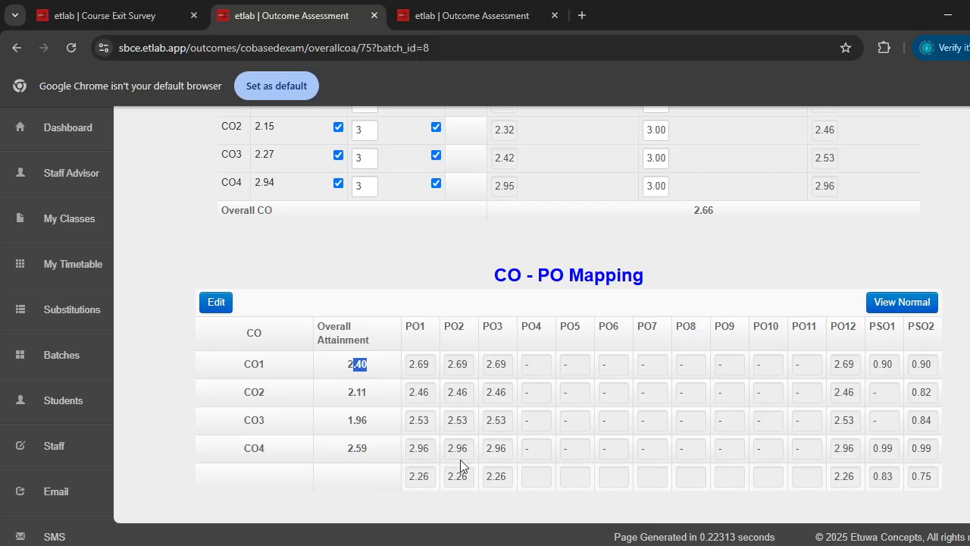
- Resubmit the external CO attainment with cut-off grade P and benchmarks of 50, 60 and 70
scroll(473, 452, "up", 6)
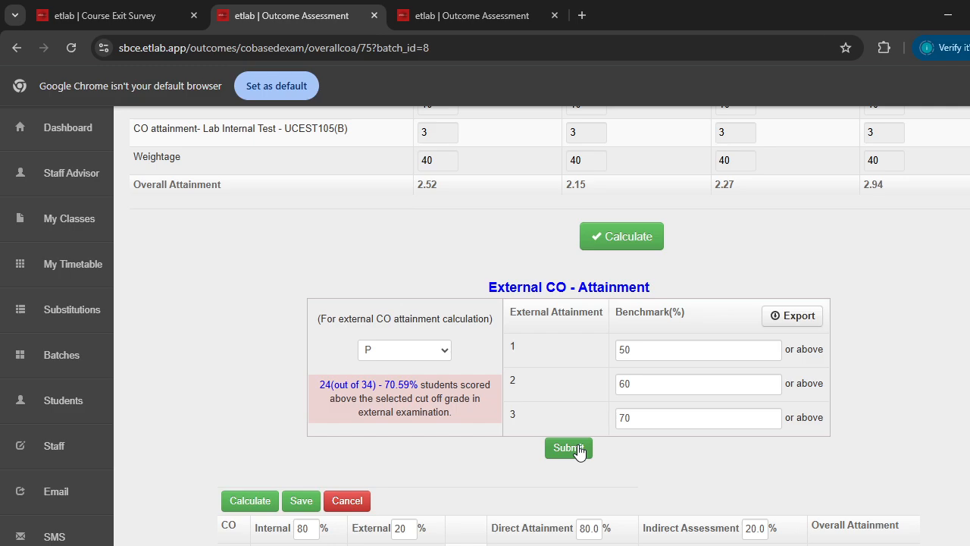
left_click(569, 449)
scroll(490, 418, "up", 8)
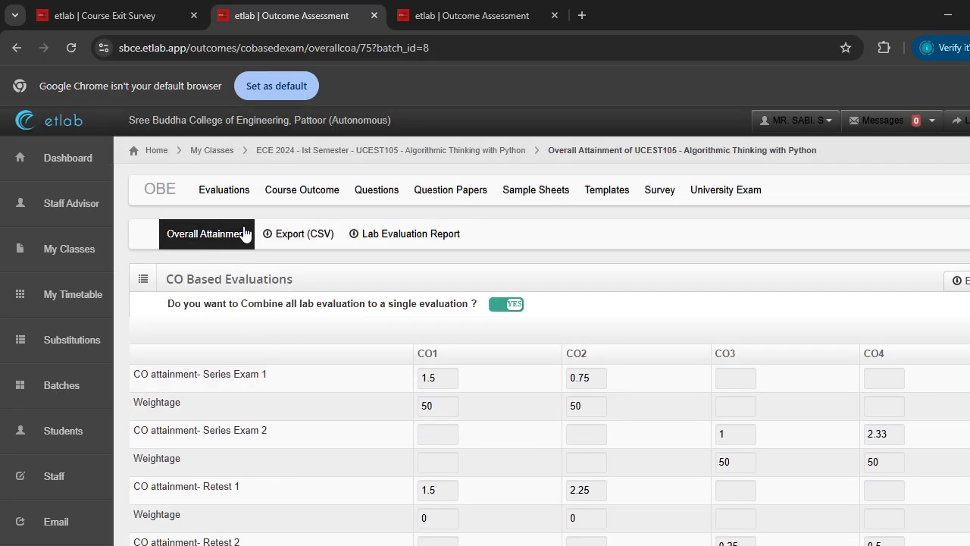
- Review the overall attainment page from the evaluation weightages through the external benchmarks to the internal/external split
scroll(552, 381, "down", 3)
scroll(551, 381, "down", 2)
scroll(476, 379, "up", 3)
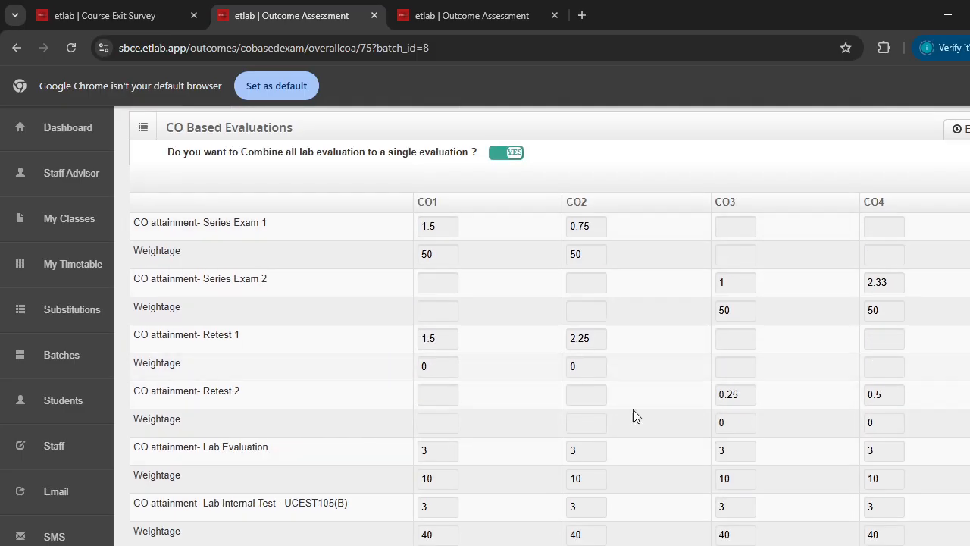
scroll(420, 338, "down", 2)
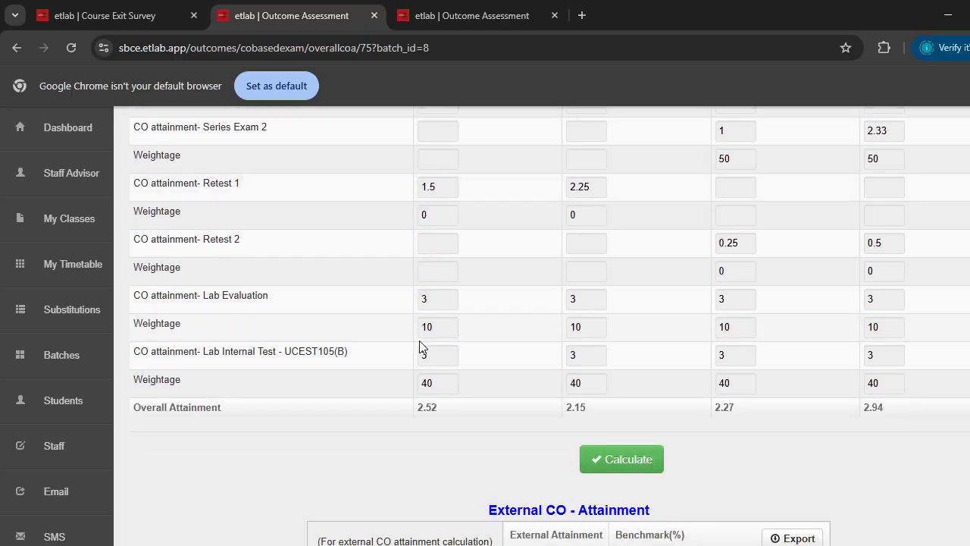
scroll(419, 342, "down", 3)
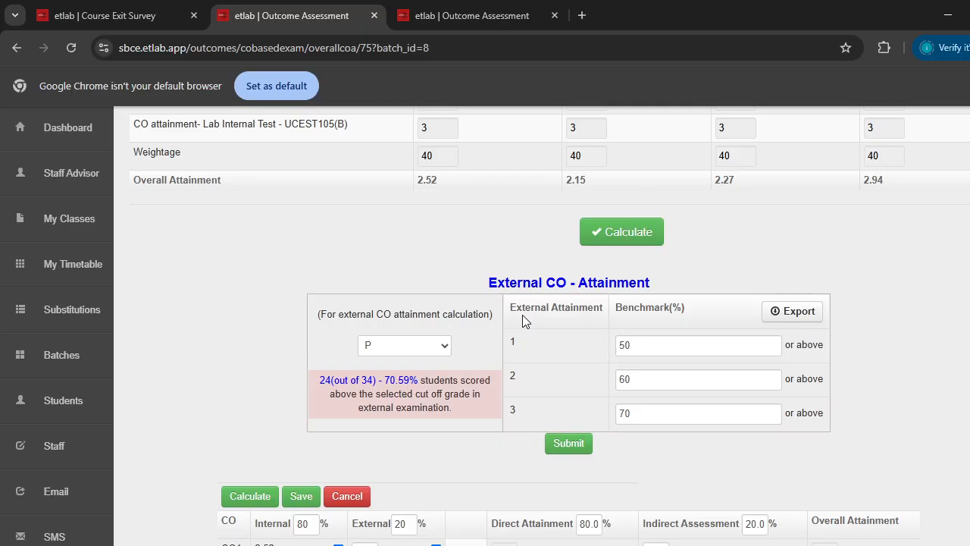
scroll(429, 353, "down", 2)
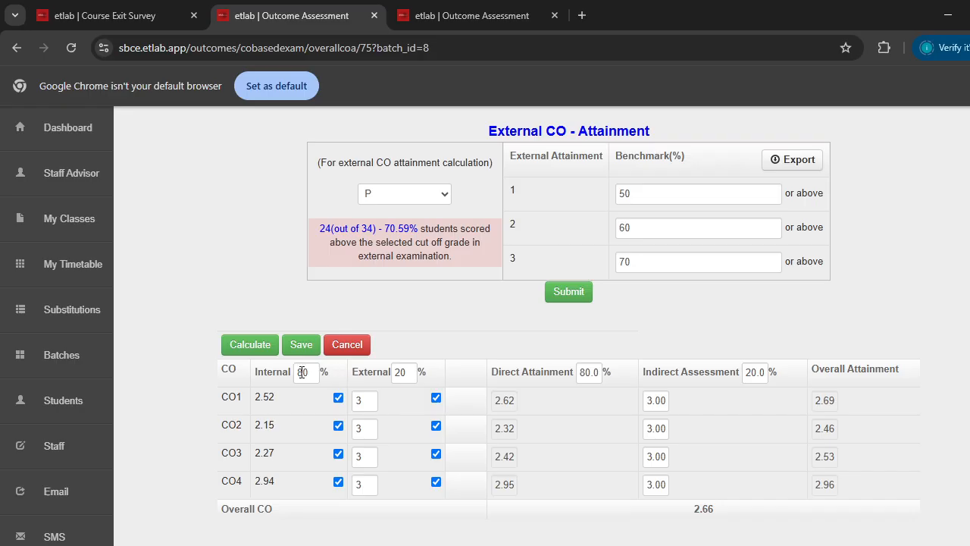
scroll(326, 372, "down", 1)
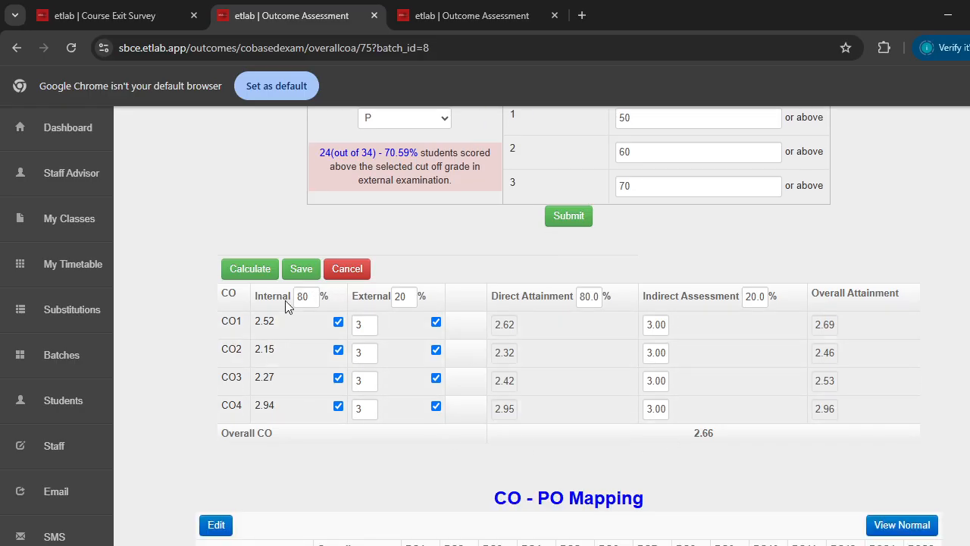
- Compare the direct, indirect and overall attainment of each CO with the CO - PO Mapping table, and recheck the CO based evaluation weightages
scroll(683, 379, "down", 1)
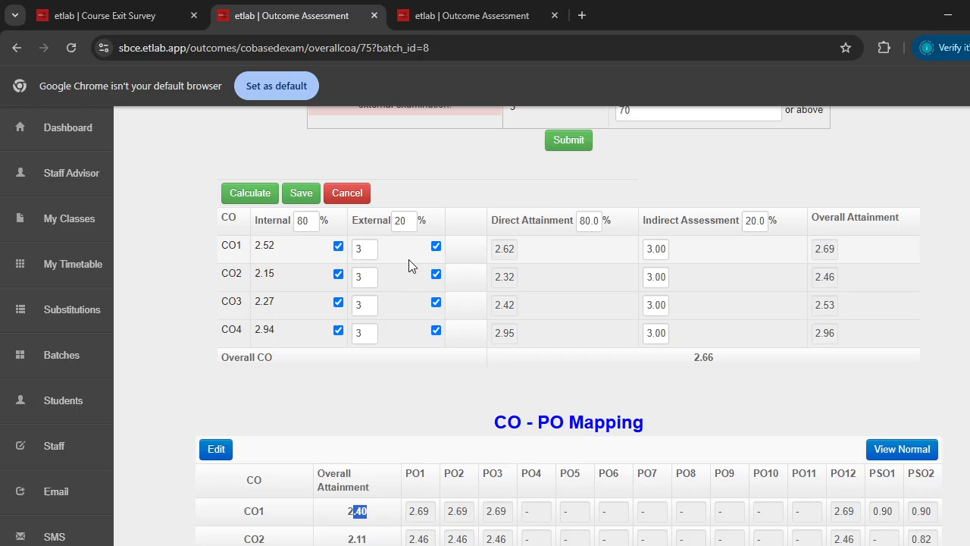
scroll(620, 270, "down", 2)
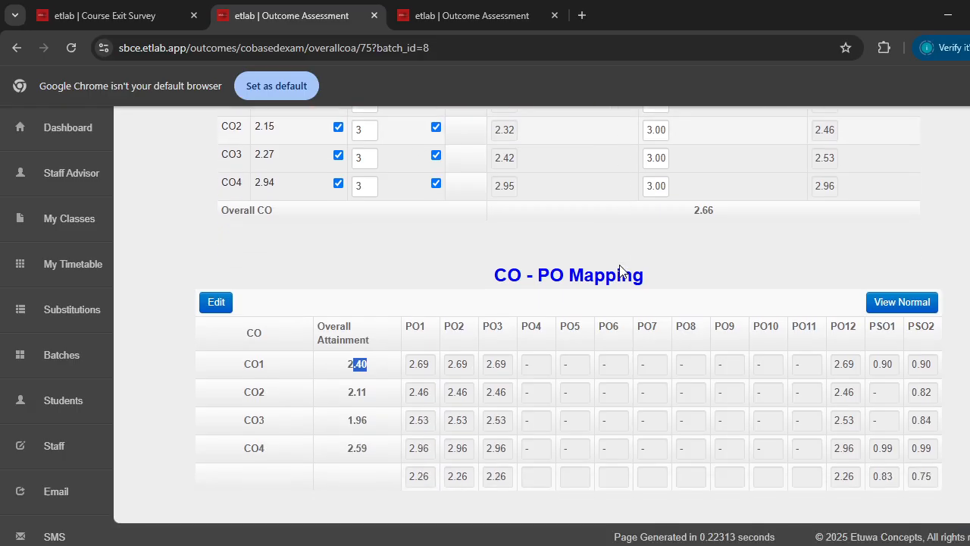
scroll(799, 303, "up", 2)
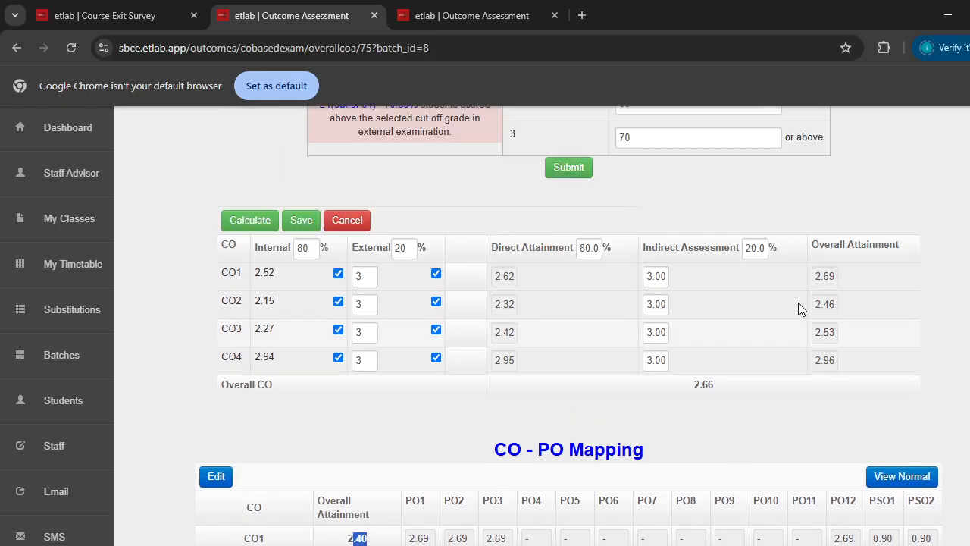
scroll(798, 302, "up", 1)
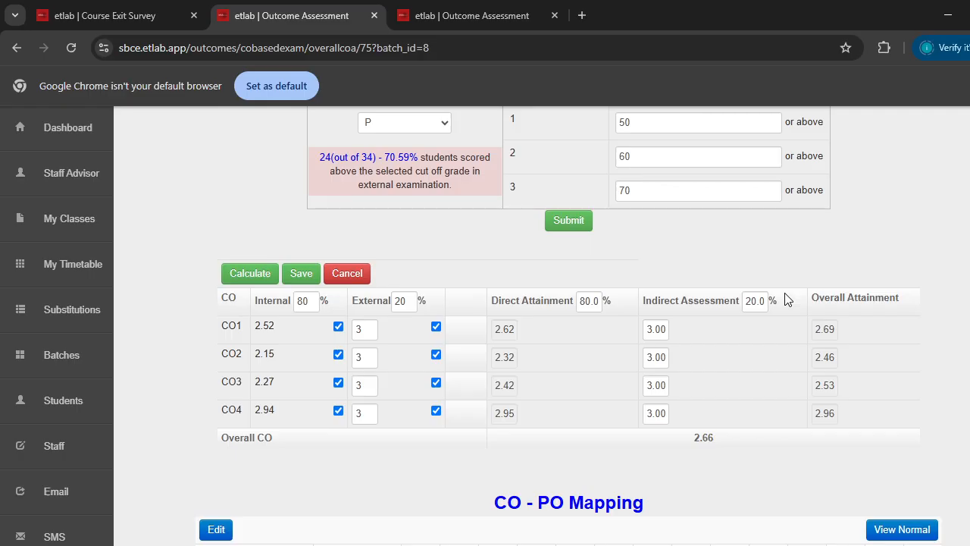
scroll(786, 300, "down", 3)
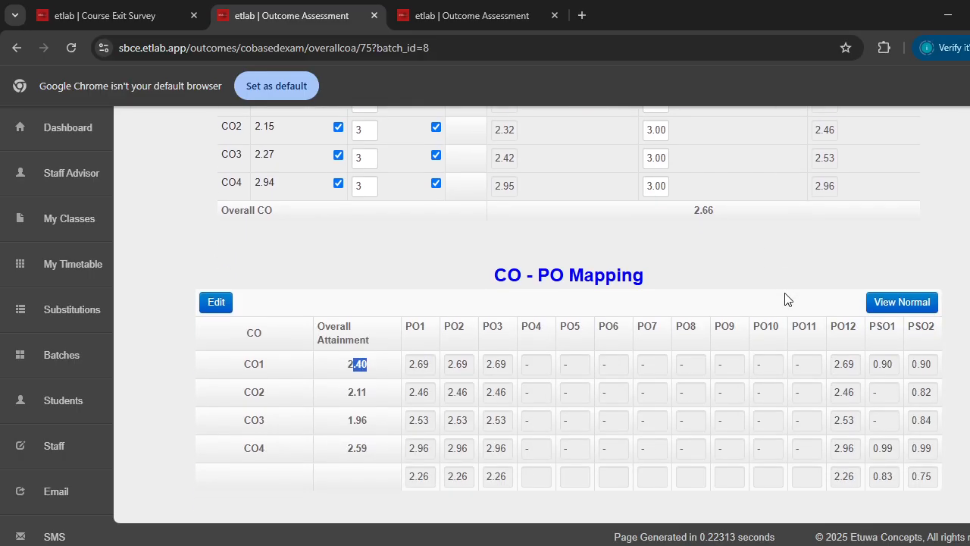
scroll(785, 299, "up", 6)
scroll(785, 300, "up", 5)
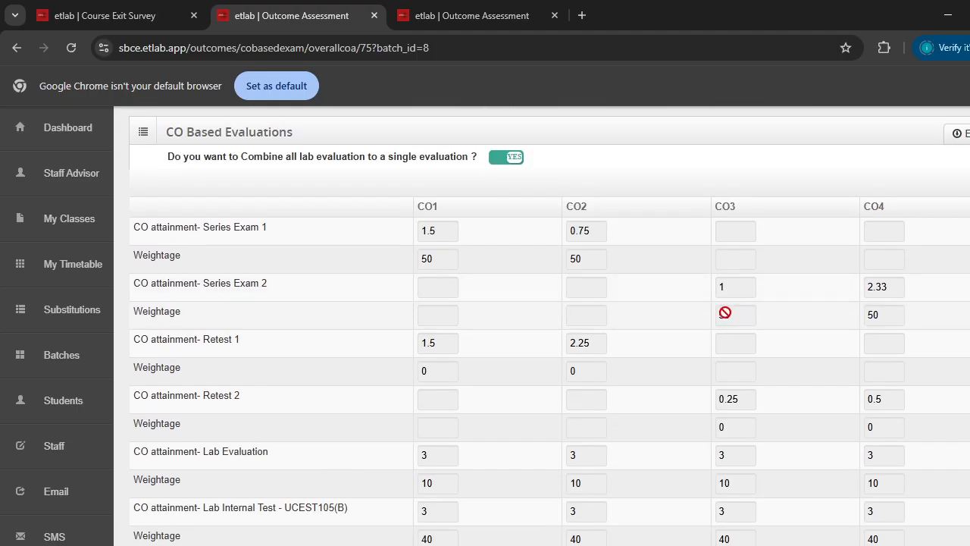
scroll(720, 315, "up", 1)
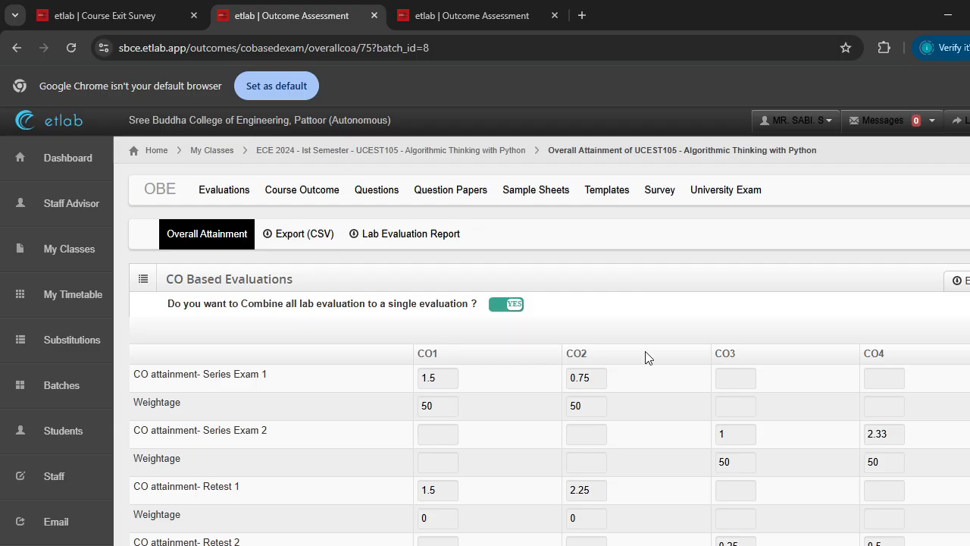
scroll(644, 352, "down", 15)
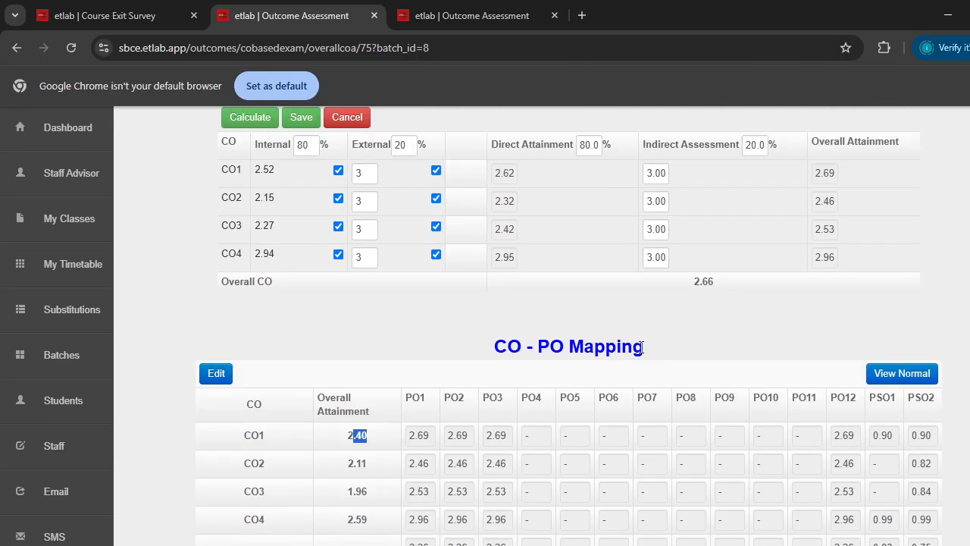